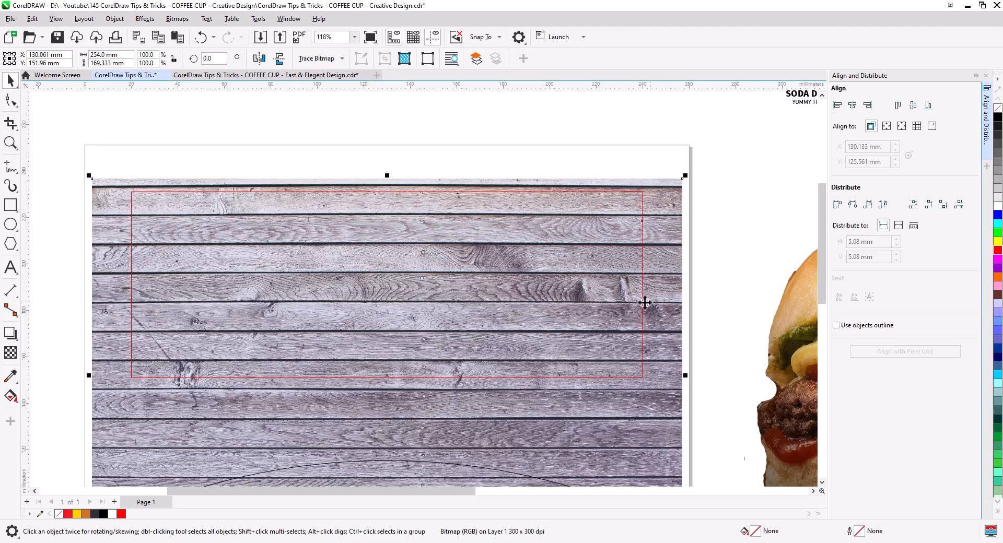
# Crop the wood bitmap's left side to the red rectangle's left edge and left-align the two objects
pyautogui.click(11, 100)
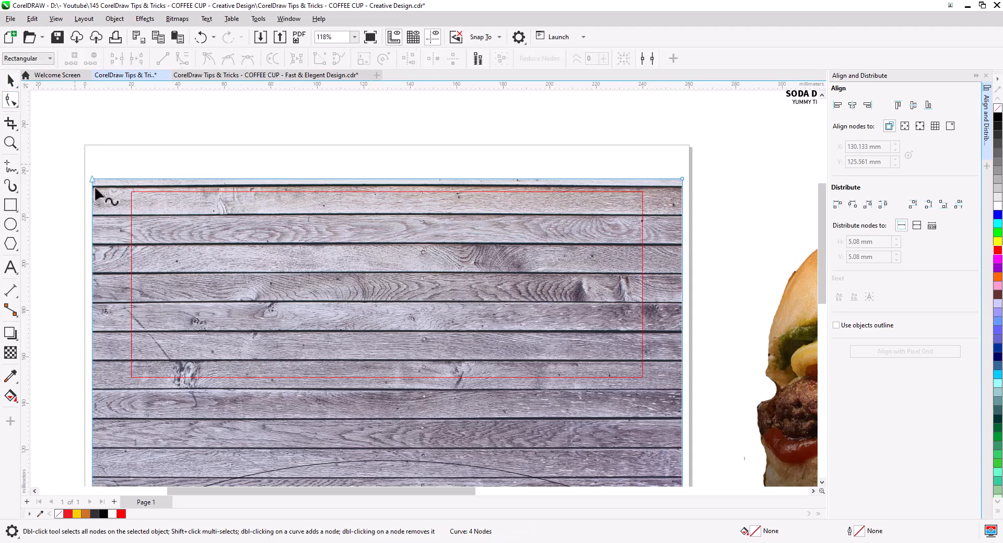
pyautogui.moveTo(98, 300); pyautogui.dragTo(130, 507)
pyautogui.hotkey('ctrl', 'z')
pyautogui.moveTo(145, 418); pyautogui.dragTo(142, 346)
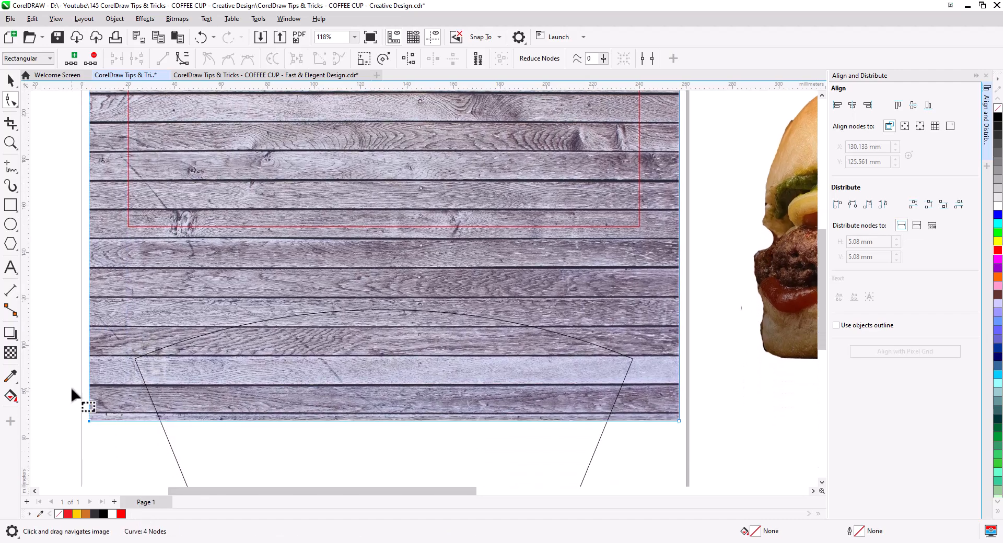
pyautogui.scroll(-2, 127, 409)
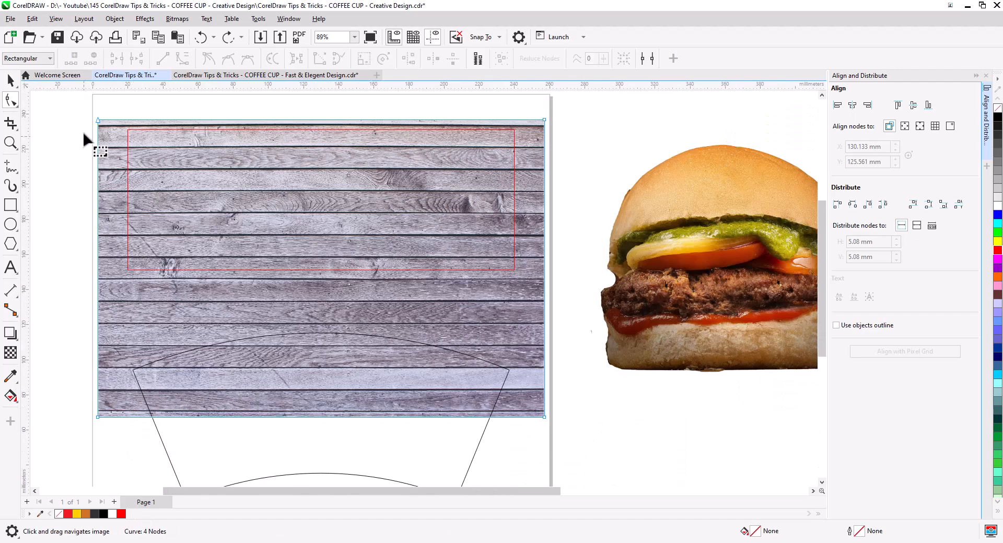
pyautogui.moveTo(96, 183); pyautogui.dragTo(126, 417)
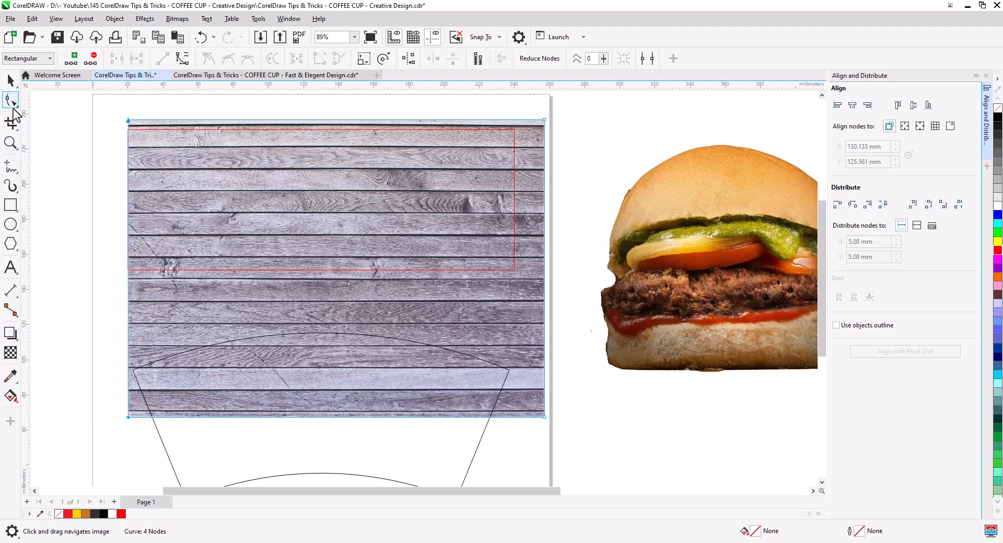
pyautogui.click(12, 84)
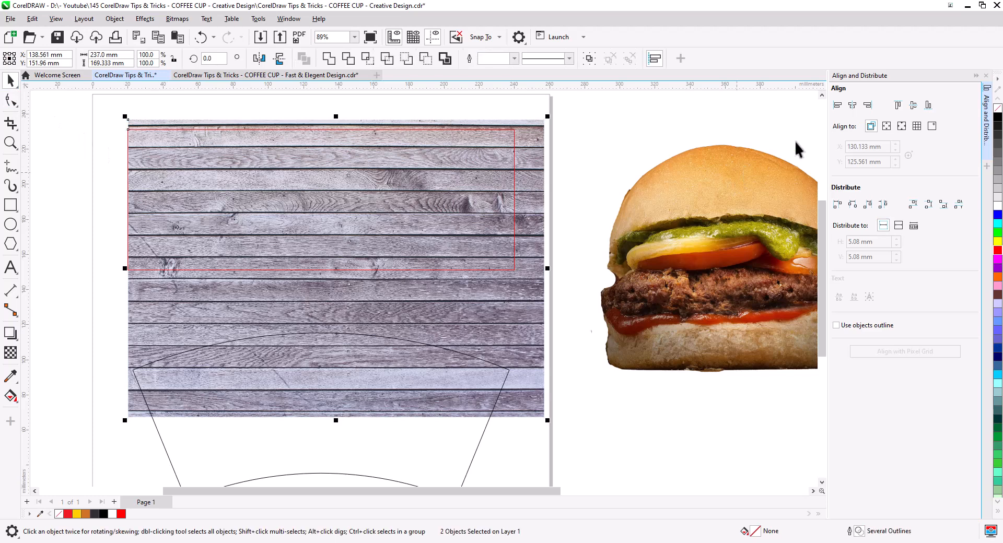
pyautogui.click(837, 106)
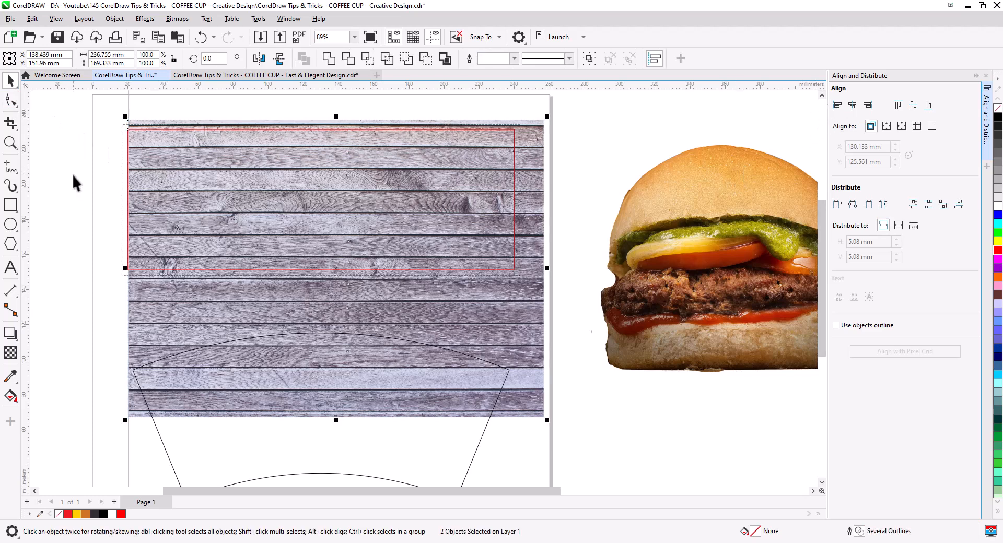
# Crop the wood bitmap's upper, right and lower sides to match the 220 × 80 mm red rectangle
pyautogui.click(10, 101)
pyautogui.moveTo(88, 100); pyautogui.dragTo(313, 152)
pyautogui.moveTo(128, 121); pyautogui.dragTo(129, 129)
pyautogui.moveTo(543, 129); pyautogui.dragTo(514, 130)
pyautogui.moveTo(538, 433); pyautogui.dragTo(101, 368)
pyautogui.moveTo(128, 418); pyautogui.dragTo(131, 273)
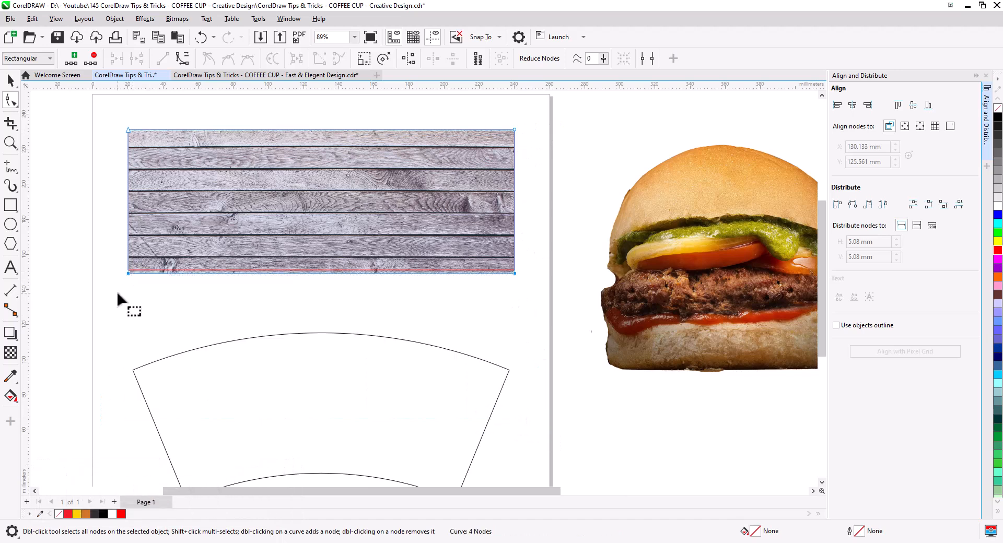
# Move the cropped wood bitmap down over the curved cup template
pyautogui.press('space')
pyautogui.moveTo(320, 200); pyautogui.dragTo(354, 342)
pyautogui.scroll(-1, 318, 330)
pyautogui.scroll(2, 355, 343)
pyautogui.moveTo(369, 399); pyautogui.dragTo(416, 268)
pyautogui.scroll(2, 418, 267)
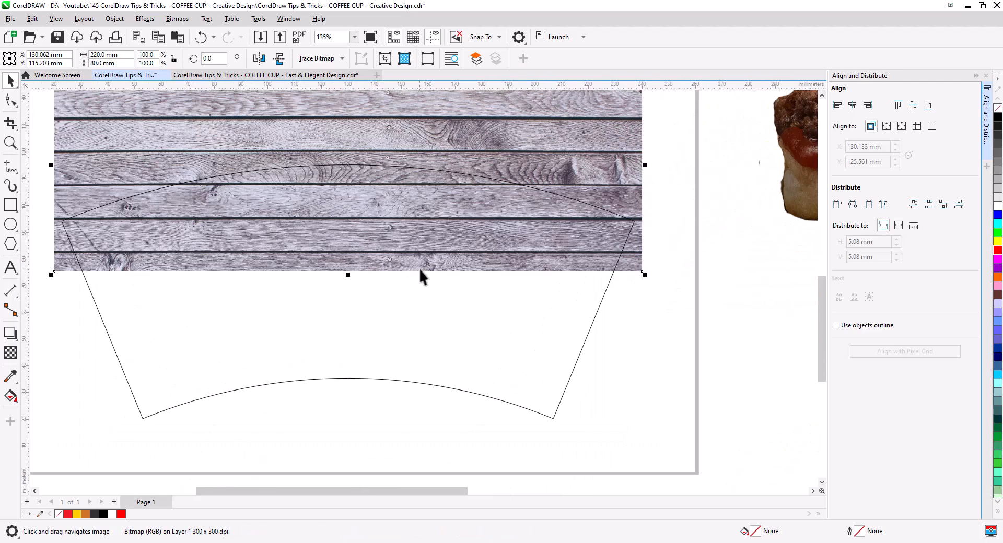
pyautogui.moveTo(425, 183); pyautogui.dragTo(441, 298)
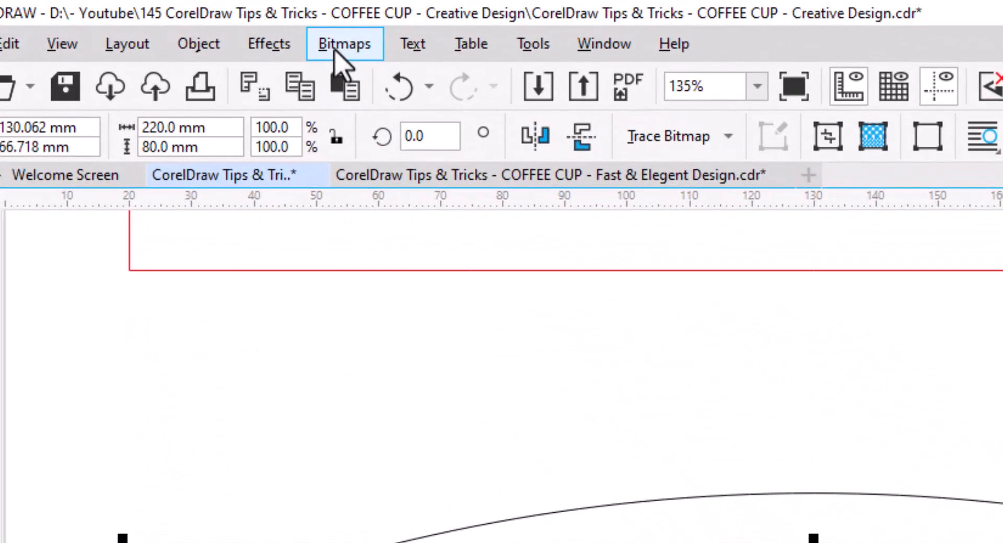
# Convert the wood image to a 300 dpi Grayscale (8-bit) bitmap with a transparent background
pyautogui.click(178, 19)
pyautogui.click(189, 36)
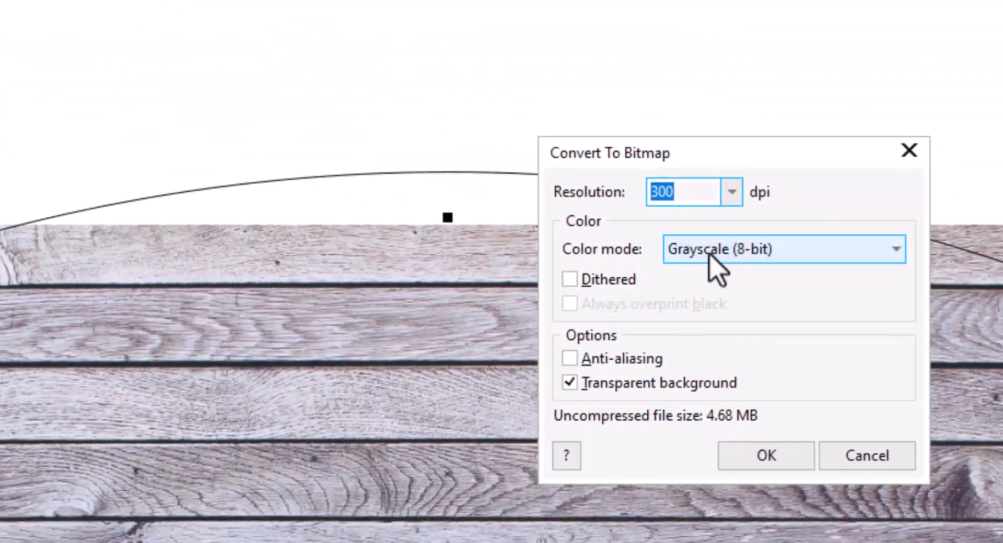
pyautogui.click(708, 250)
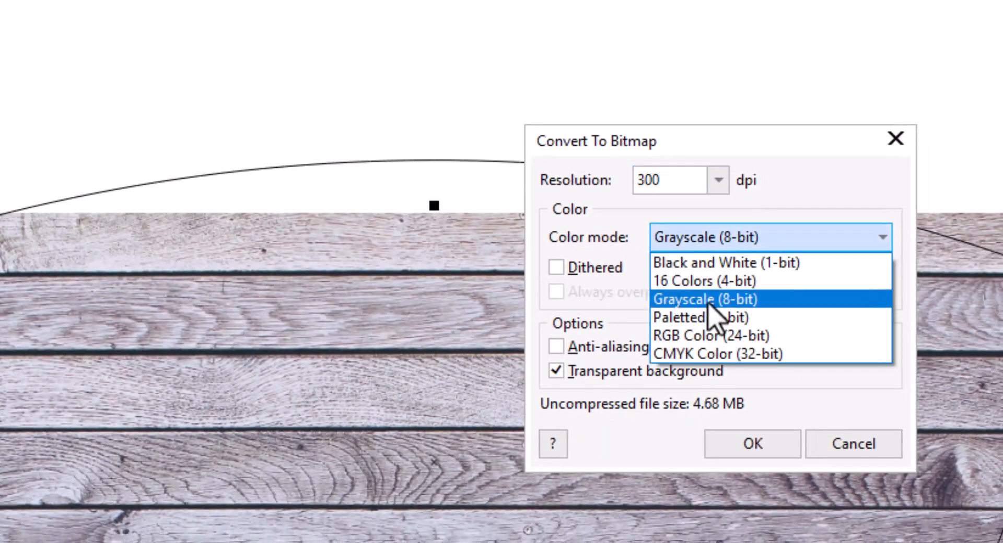
pyautogui.click(669, 301)
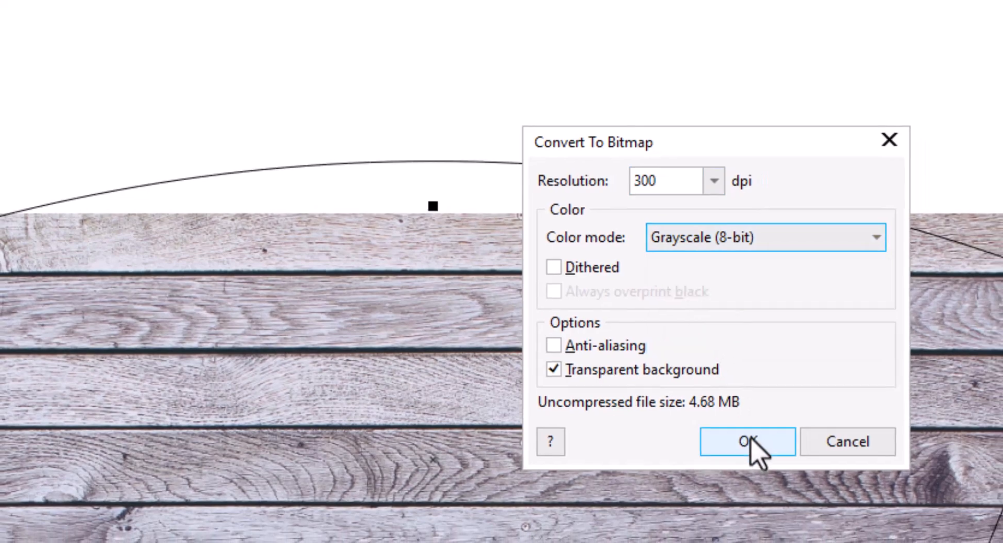
pyautogui.click(752, 443)
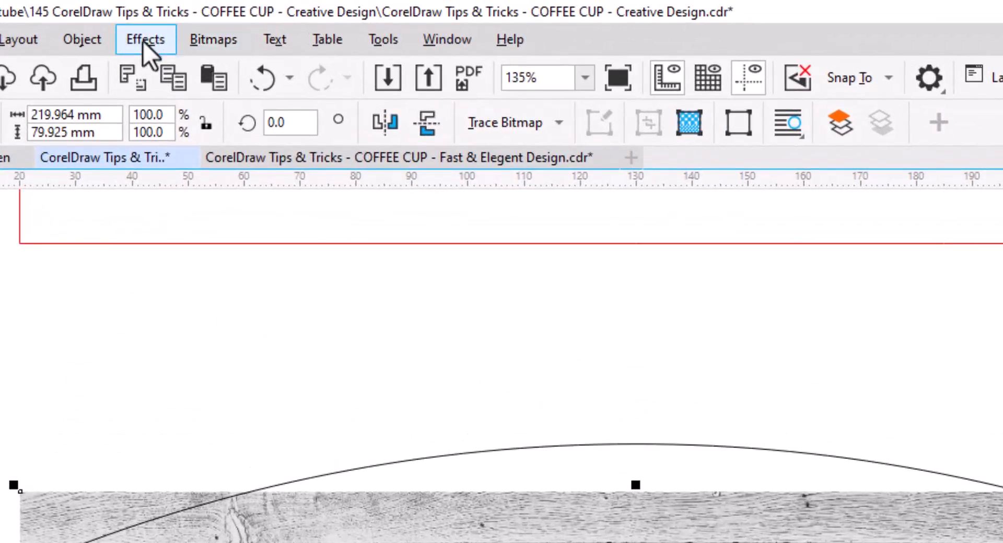
# Reset the Image Adjustment Lab and apply brightness 49 and contrast 14 to the wood bitmap
pyautogui.click(144, 19)
pyautogui.moveTo(191, 146)
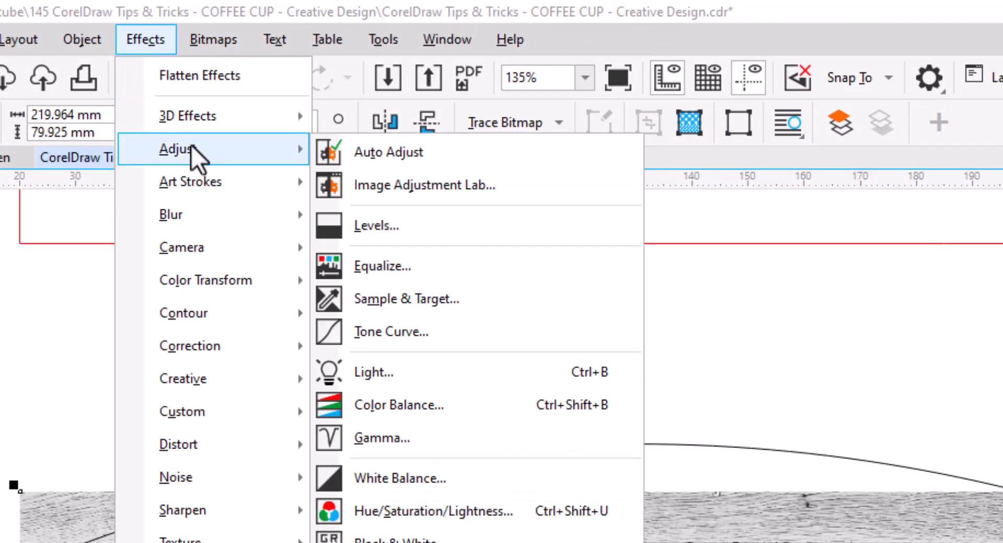
pyautogui.click(409, 187)
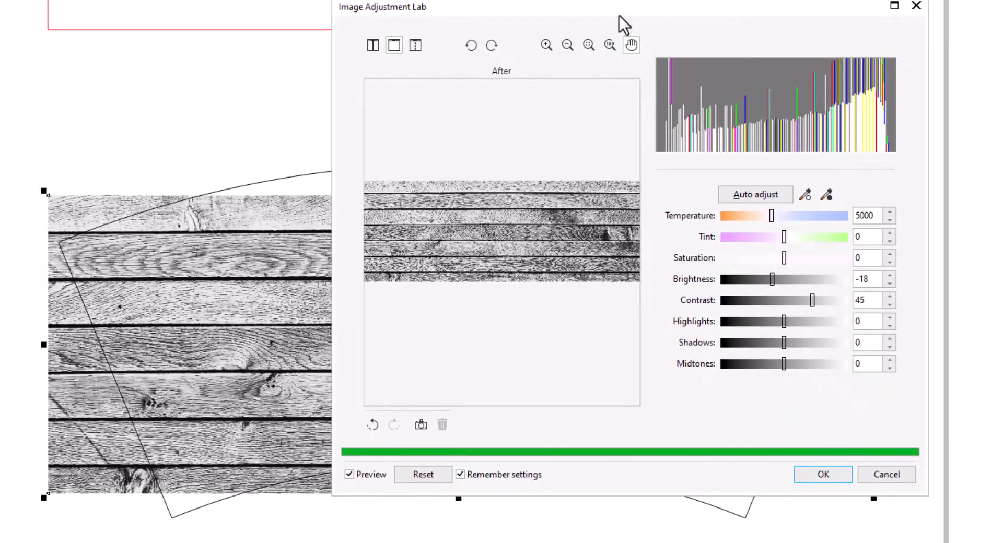
pyautogui.click(422, 476)
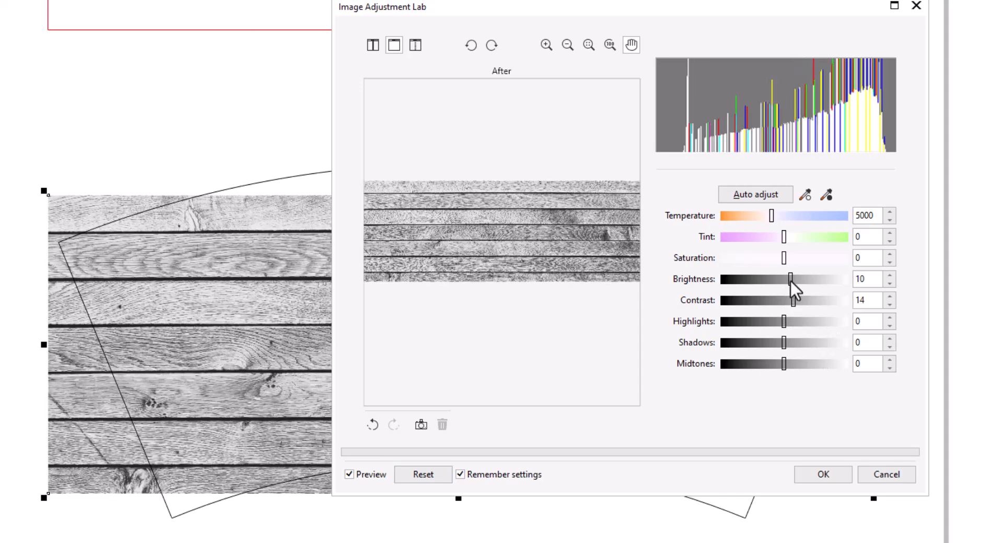
pyautogui.moveTo(800, 282); pyautogui.dragTo(804, 282)
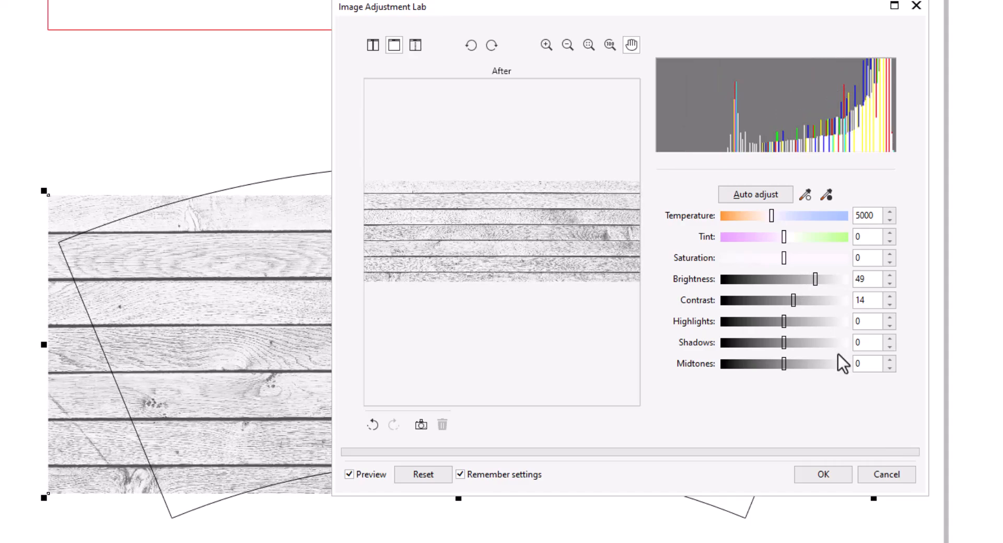
pyautogui.click(823, 474)
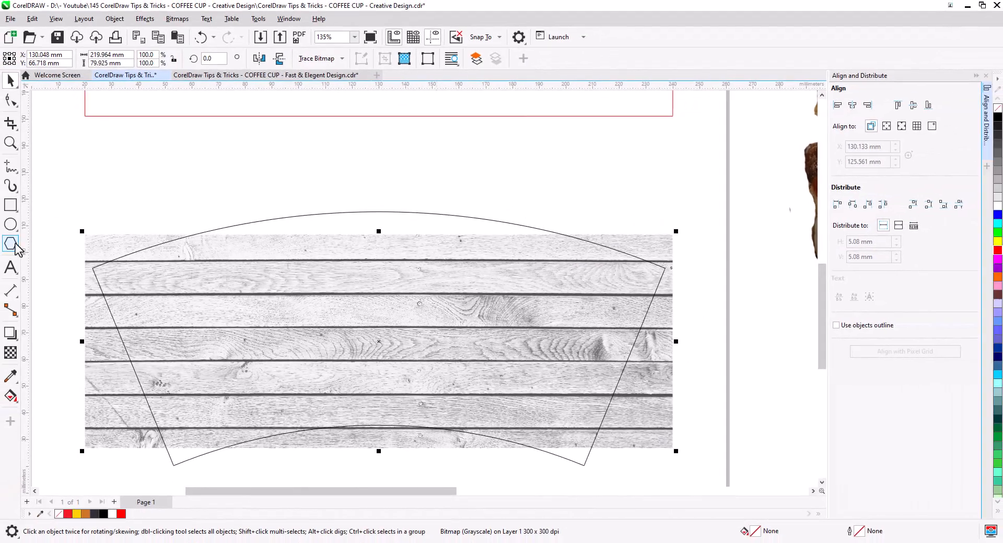
# Apply an Envelope to the wood bitmap, delete its mid-side nodes and convert the remaining corner nodes' segments to straight lines
pyautogui.click(14, 339)
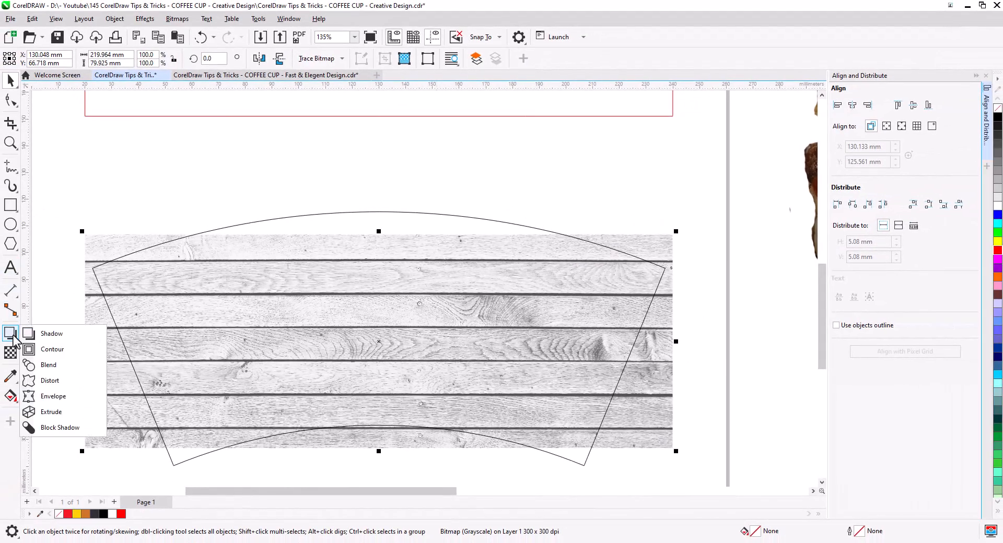
pyautogui.click(59, 392)
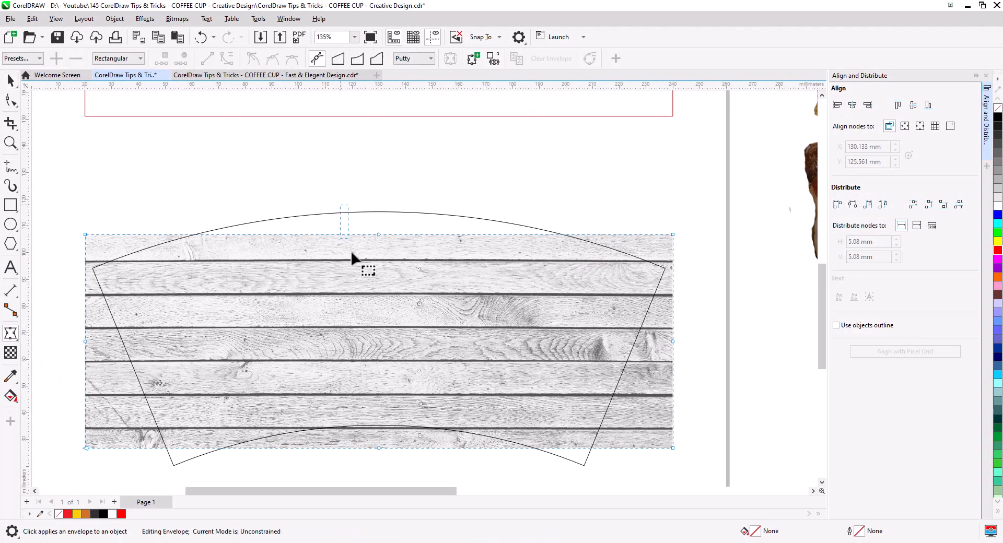
pyautogui.press('Delete')
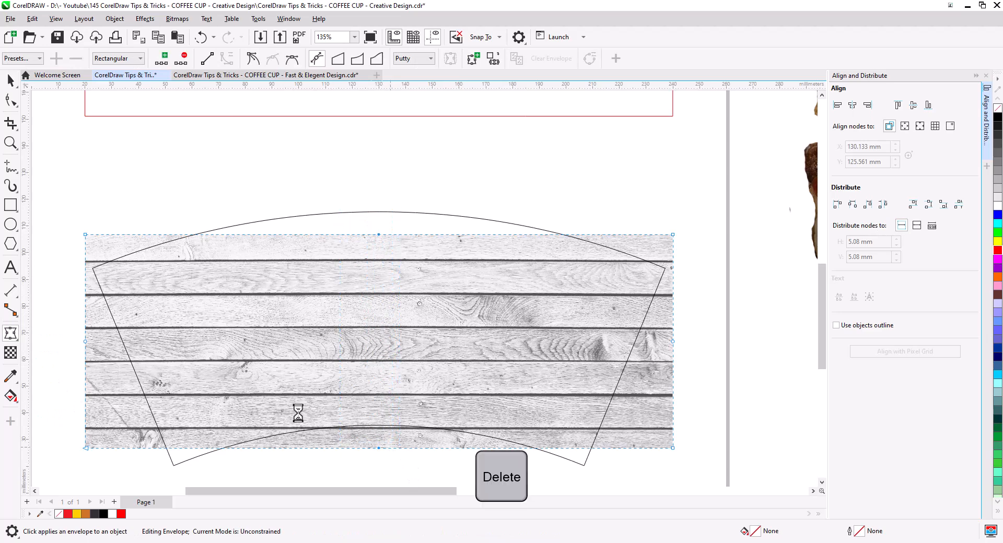
pyautogui.moveTo(625, 370); pyautogui.dragTo(698, 372)
pyautogui.press('Delete')
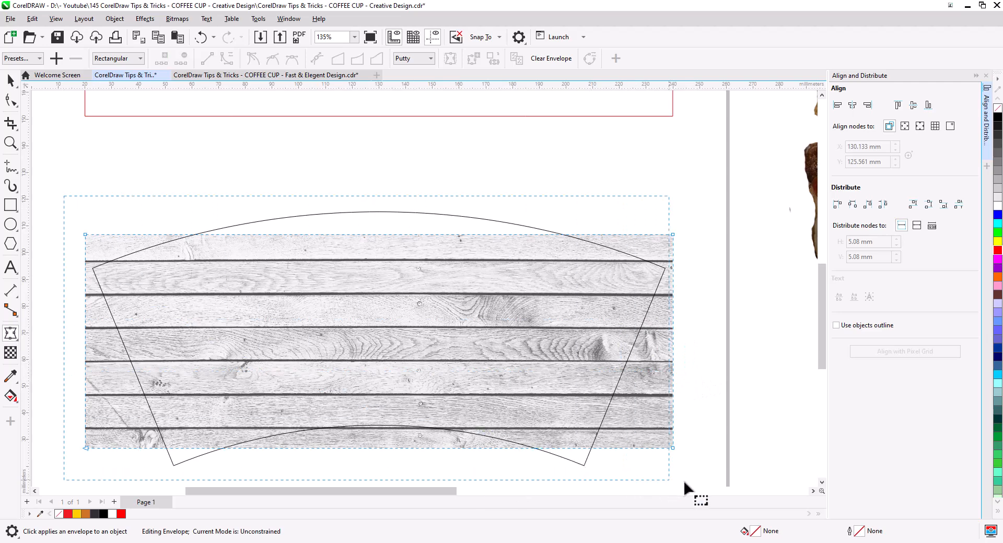
pyautogui.moveTo(674, 481); pyautogui.dragTo(675, 479)
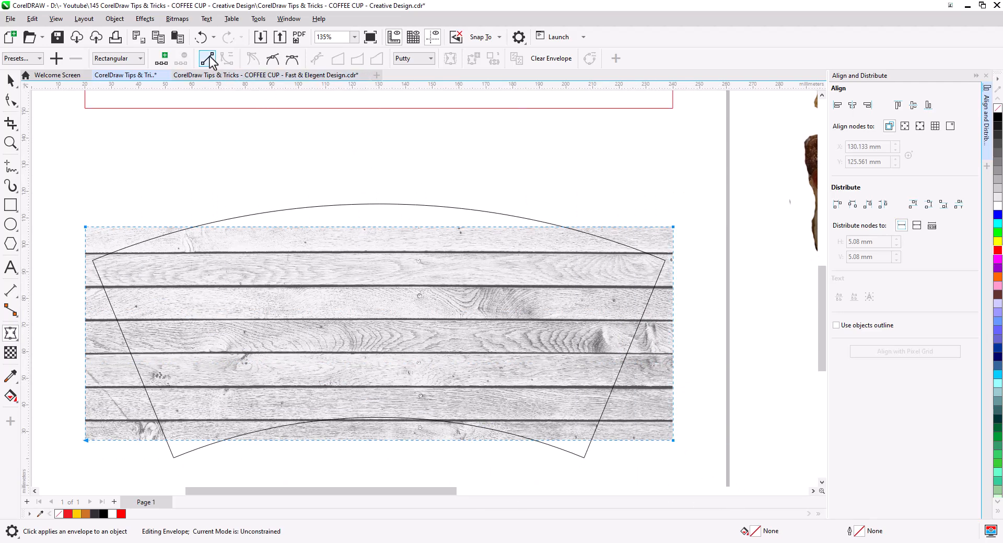
pyautogui.click(110, 254)
# Snap the envelope's four corner nodes to the four corners of the curved cup template
pyautogui.moveTo(86, 233); pyautogui.dragTo(93, 261)
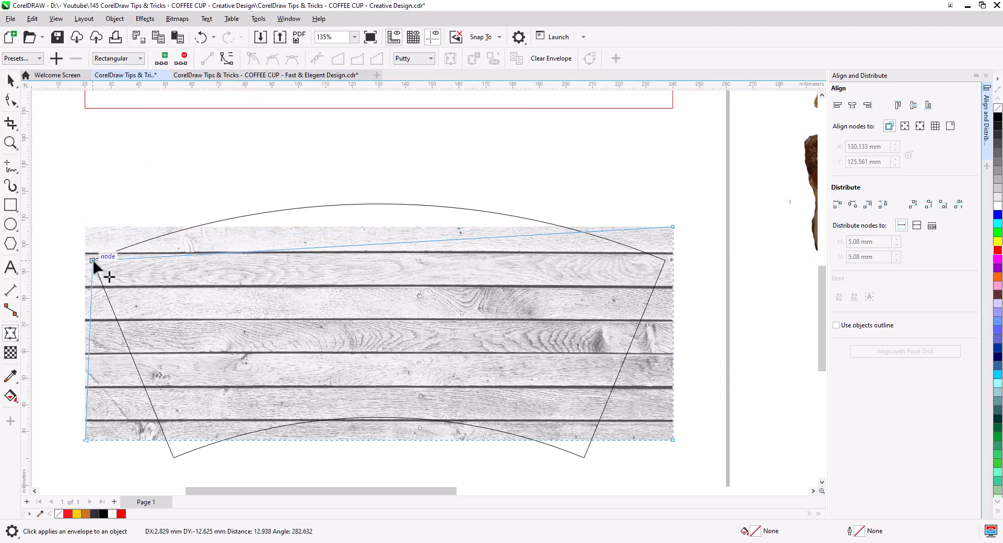
pyautogui.moveTo(87, 440); pyautogui.dragTo(173, 458)
pyautogui.moveTo(672, 440); pyautogui.dragTo(583, 458)
pyautogui.moveTo(672, 227); pyautogui.dragTo(665, 260)
# Convert the envelope's segments to curves and bend its lower edge to follow the template's lower arc
pyautogui.moveTo(561, 457); pyautogui.dragTo(719, 456)
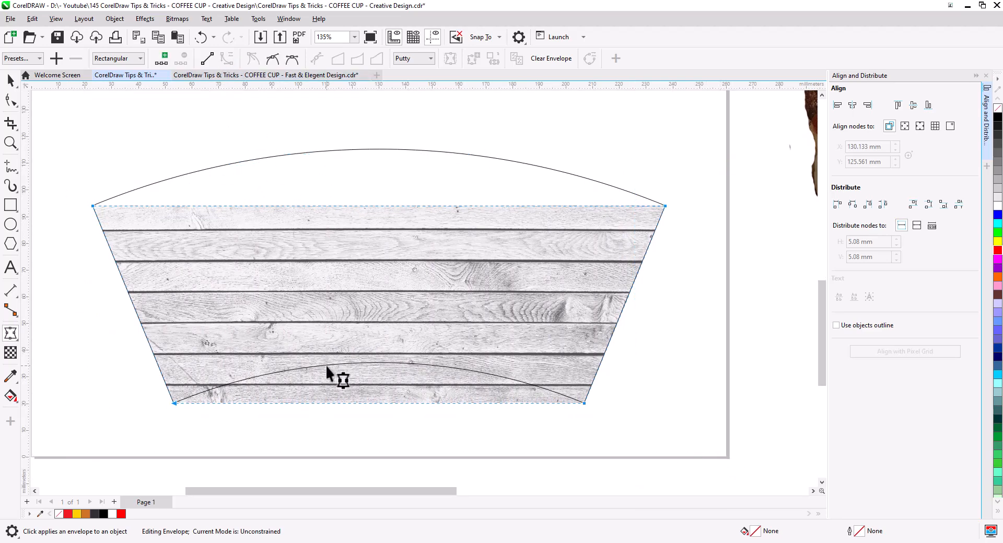
pyautogui.moveTo(372, 403); pyautogui.dragTo(379, 363)
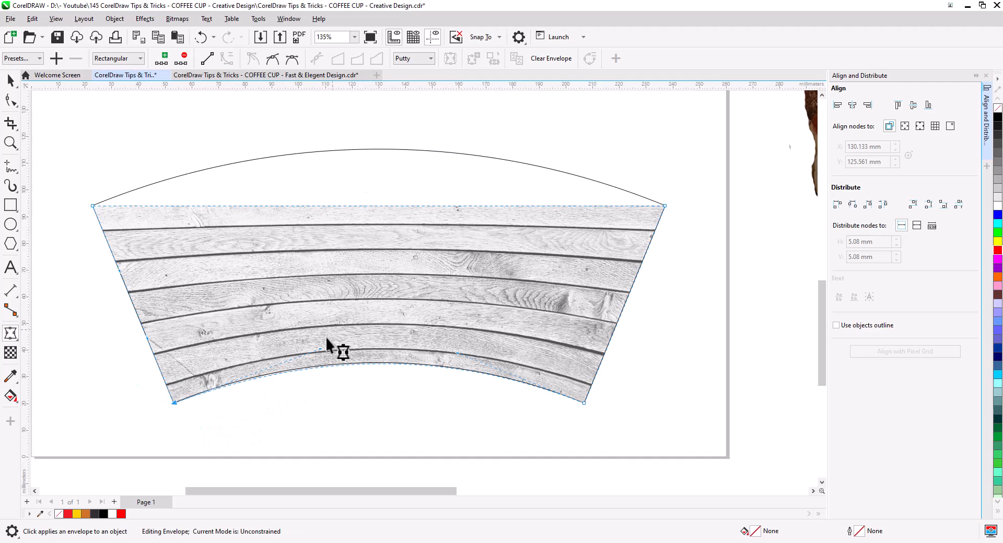
pyautogui.moveTo(320, 353); pyautogui.dragTo(315, 348)
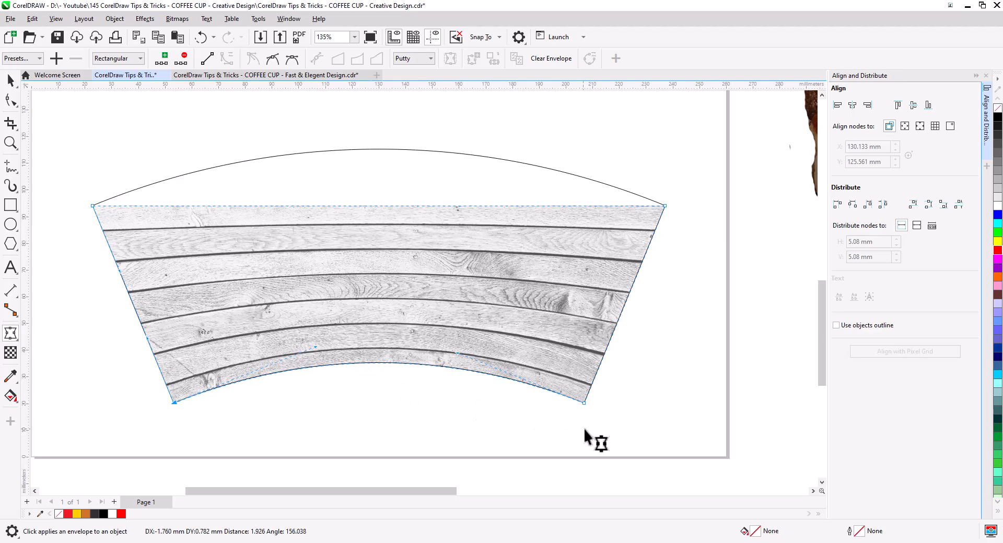
# Bend the envelope's upper edge to follow the template's upper arc, fine-tune its curve handles and deselect the bitmap
pyautogui.moveTo(378, 204); pyautogui.dragTo(377, 157)
pyautogui.moveTo(374, 206); pyautogui.dragTo(376, 150)
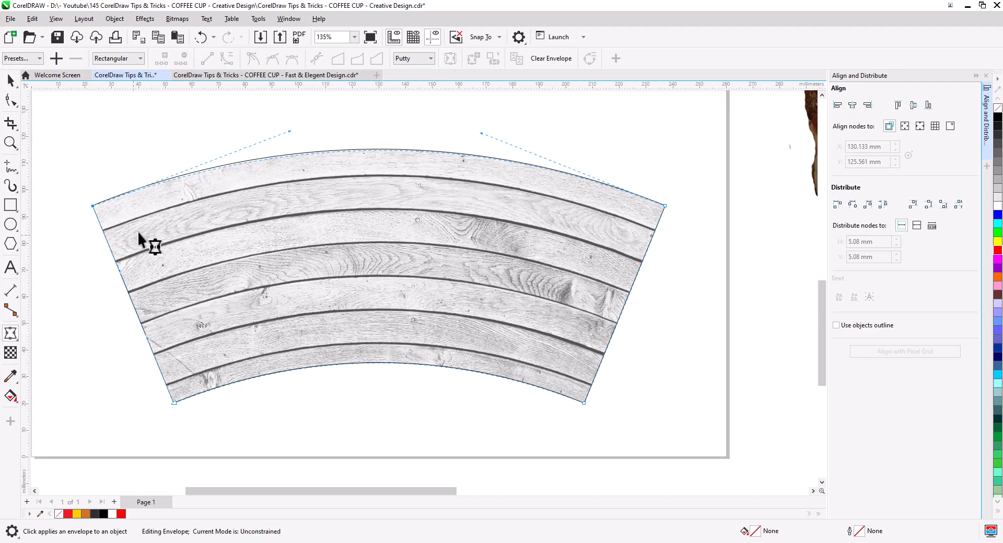
pyautogui.moveTo(289, 131); pyautogui.dragTo(280, 131)
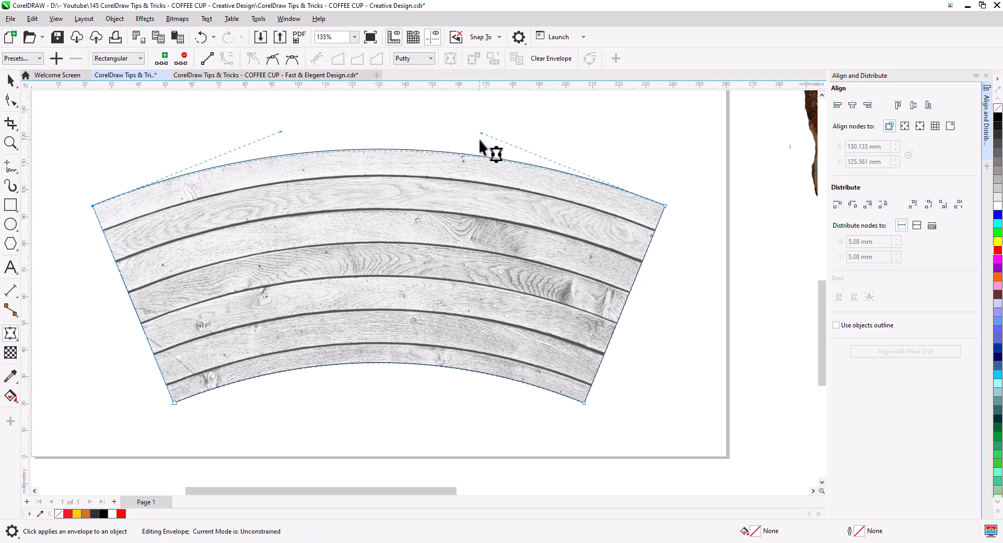
pyautogui.moveTo(482, 133); pyautogui.dragTo(484, 132)
pyautogui.scroll(-2, 312, 262)
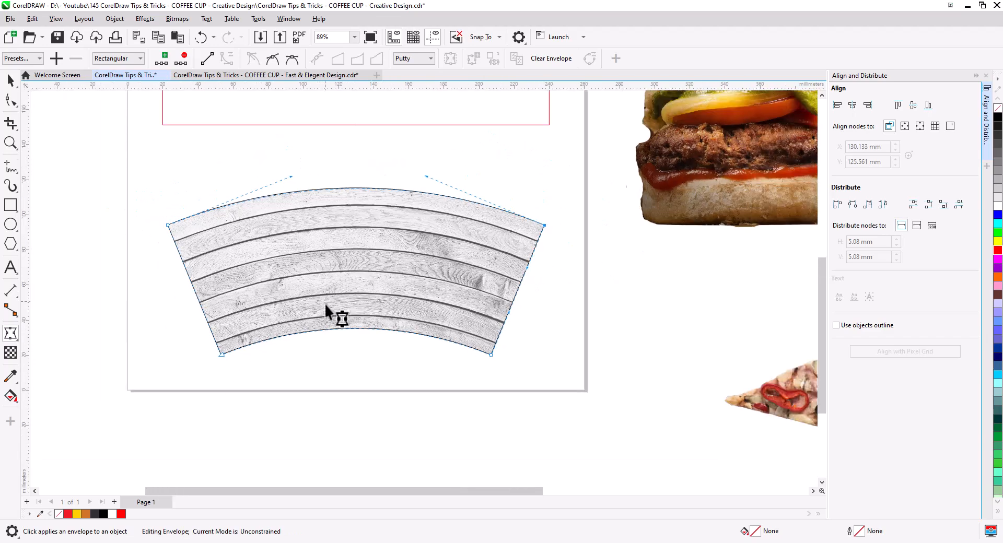
pyautogui.scroll(2, 345, 303)
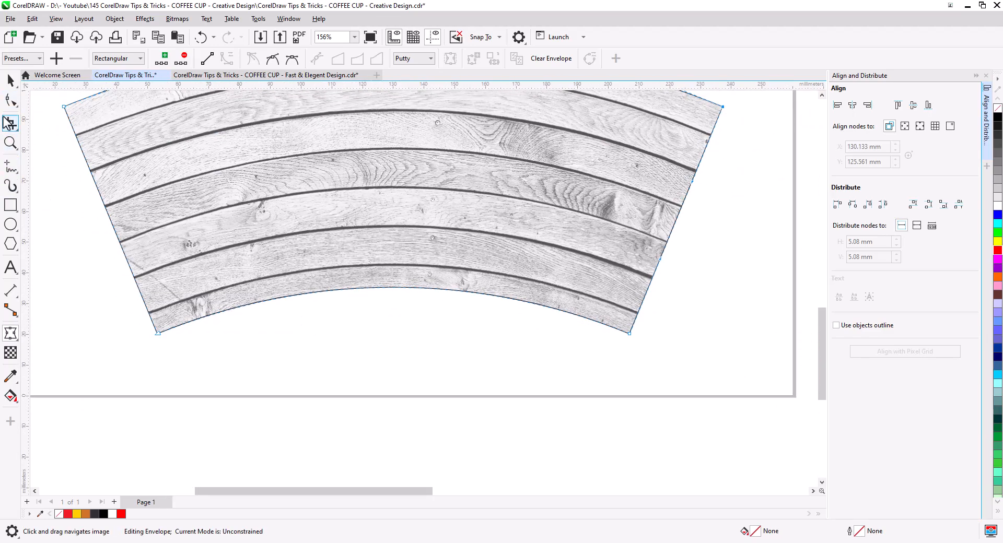
pyautogui.click(8, 83)
pyautogui.click(113, 369)
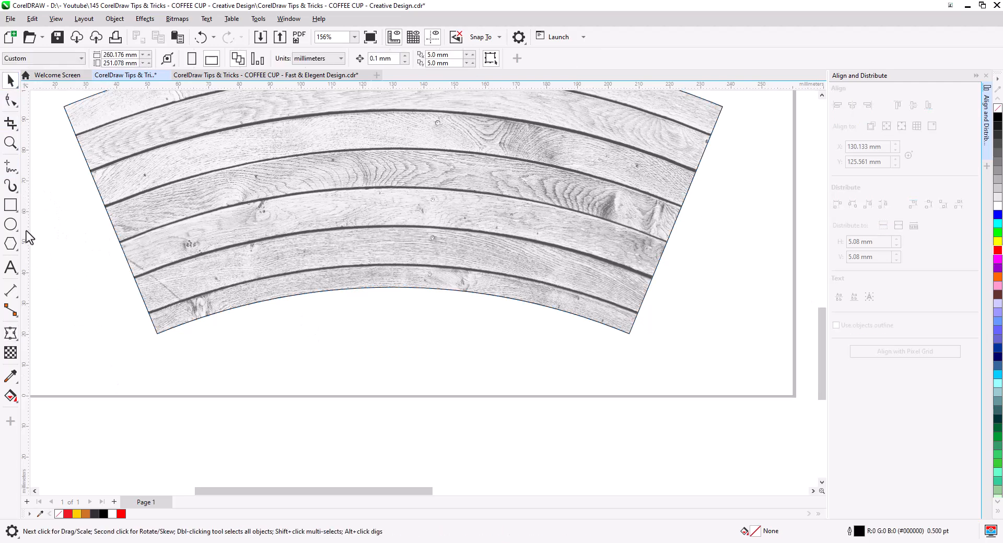
# Draw a circle below the cup template and scale it to about 365 mm wide, fitting the template's lower arc
pyautogui.click(11, 224)
pyautogui.moveTo(306, 331); pyautogui.dragTo(525, 464)
pyautogui.scroll(-2, 385, 285)
pyautogui.press('space')
pyautogui.moveTo(498, 351); pyautogui.dragTo(609, 462)
pyautogui.moveTo(504, 261); pyautogui.dragTo(506, 342)
pyautogui.scroll(-3, 340, 327)
pyautogui.moveTo(373, 360); pyautogui.dragTo(380, 224)
pyautogui.moveTo(461, 281); pyautogui.dragTo(573, 374)
pyautogui.moveTo(450, 250); pyautogui.dragTo(442, 343)
pyautogui.moveTo(545, 464); pyautogui.dragTo(555, 470)
pyautogui.moveTo(490, 280); pyautogui.dragTo(496, 285)
pyautogui.scroll(2, 395, 121)
pyautogui.moveTo(395, 121); pyautogui.dragTo(449, 281)
pyautogui.moveTo(723, 253); pyautogui.dragTo(721, 253)
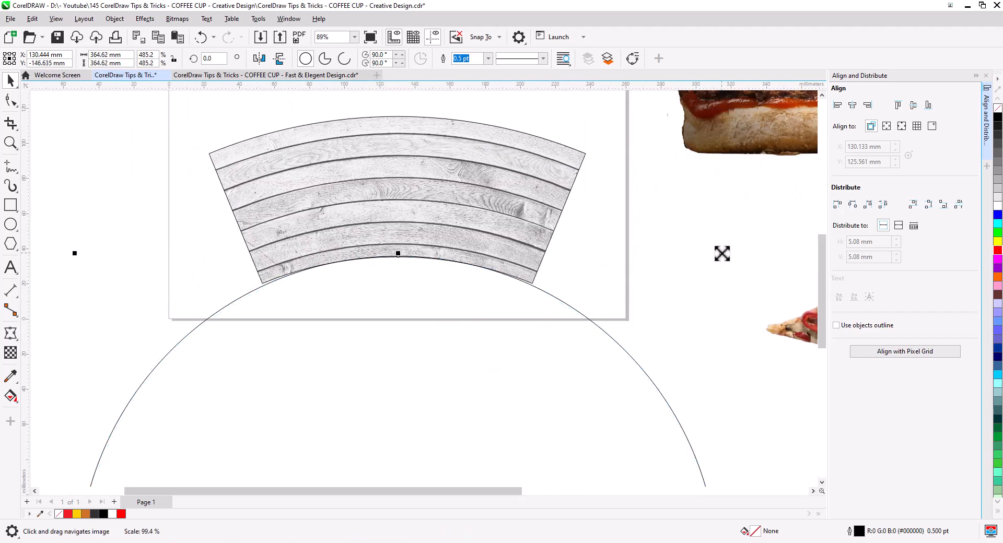
# Center the large circle horizontally on the cup template and deselect both objects
pyautogui.scroll(-1, 522, 347)
pyautogui.moveTo(515, 348); pyautogui.dragTo(522, 224)
pyautogui.keyDown('shift'); pyautogui.click(527, 143); pyautogui.keyUp('shift')
pyautogui.click(852, 105)
pyautogui.click(682, 370)
# Enlarge the circle to about 397 × 380 mm so its upper arc crosses the lower wood plank
pyautogui.click(698, 435)
pyautogui.moveTo(701, 421); pyautogui.dragTo(715, 422)
pyautogui.moveTo(714, 139); pyautogui.dragTo(734, 128)
pyautogui.scroll(5, 365, 138)
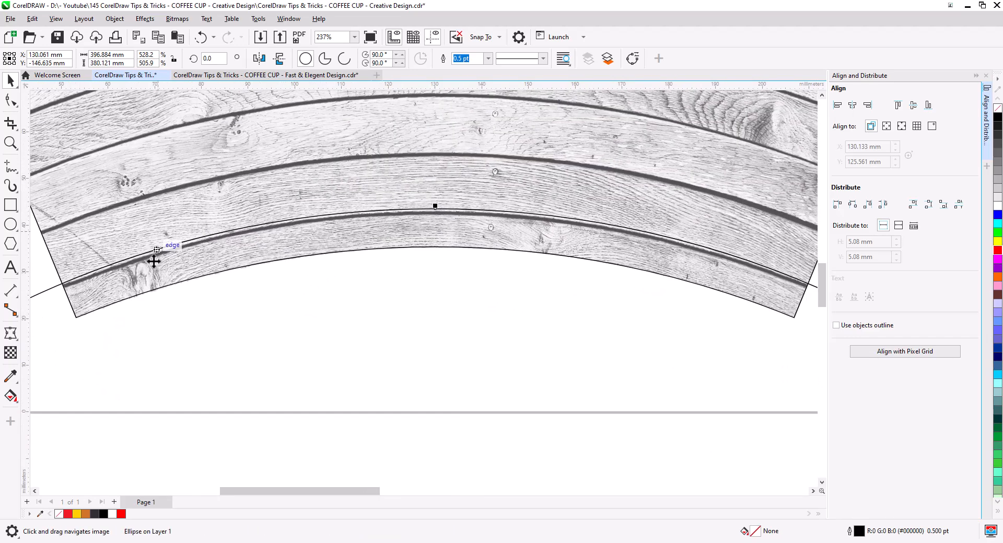
# Create a blue-gray strip with Smart Fill in the area between the ellipse and the template's lower edge
pyautogui.click(11, 395)
pyautogui.click(47, 410)
pyautogui.click(255, 254)
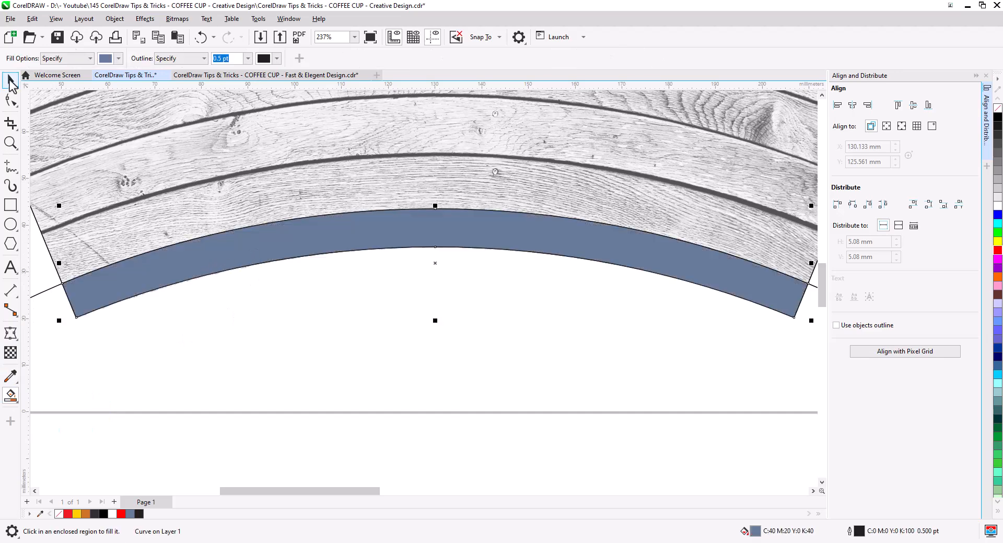
# Delete the large ellipse and fill the curved strip along the template's lower edge with the dark charcoal swatch
pyautogui.click(11, 81)
pyautogui.click(105, 343)
pyautogui.click(133, 300)
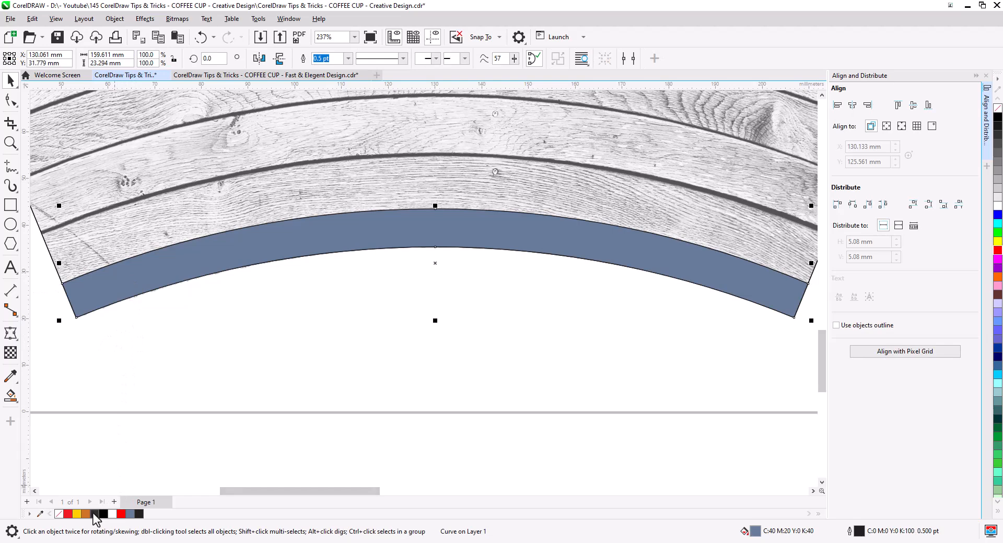
pyautogui.click(95, 514)
pyautogui.click(487, 386)
# Move the red rectangle off the page and place the burger image above the cup template, scaled to about 77 × 71 mm
pyautogui.scroll(-1, 425, 355)
pyautogui.scroll(-5, 425, 355)
pyautogui.moveTo(449, 359); pyautogui.dragTo(437, 384)
pyautogui.scroll(-5, 514, 377)
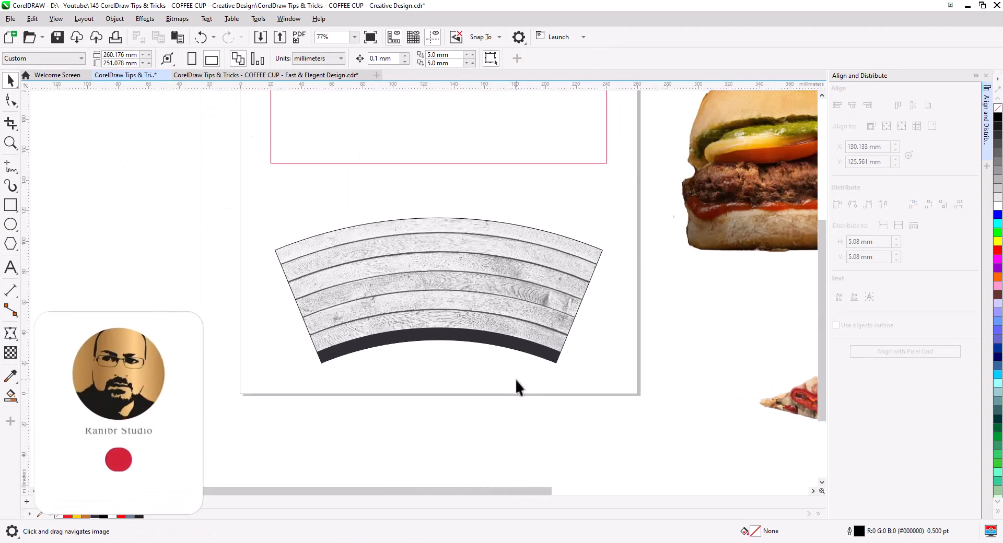
pyautogui.moveTo(583, 346); pyautogui.dragTo(577, 368)
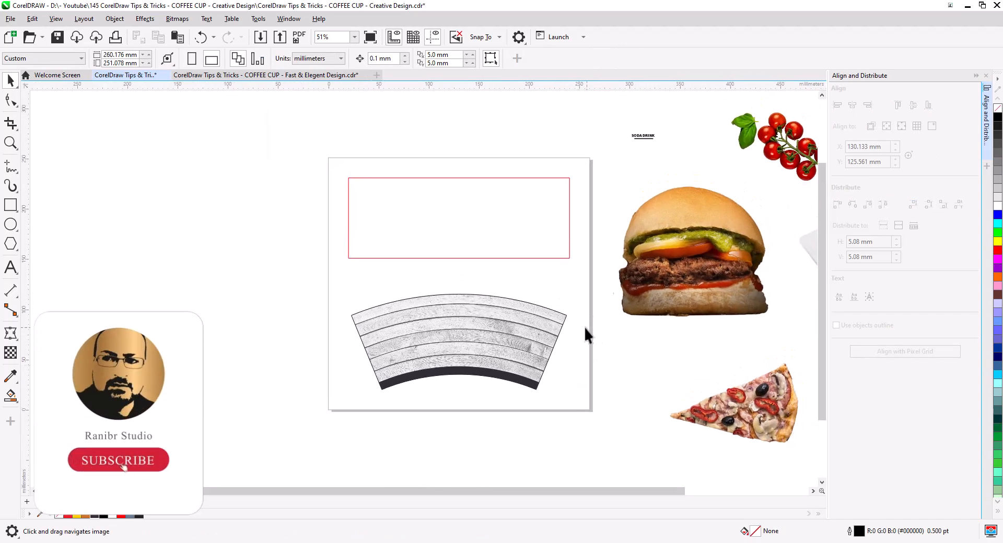
pyautogui.moveTo(570, 256); pyautogui.dragTo(269, 233)
pyautogui.click(697, 269)
pyautogui.moveTo(698, 270); pyautogui.dragTo(463, 235)
pyautogui.moveTo(546, 295); pyautogui.dragTo(500, 279)
pyautogui.moveTo(479, 233); pyautogui.dragTo(472, 251)
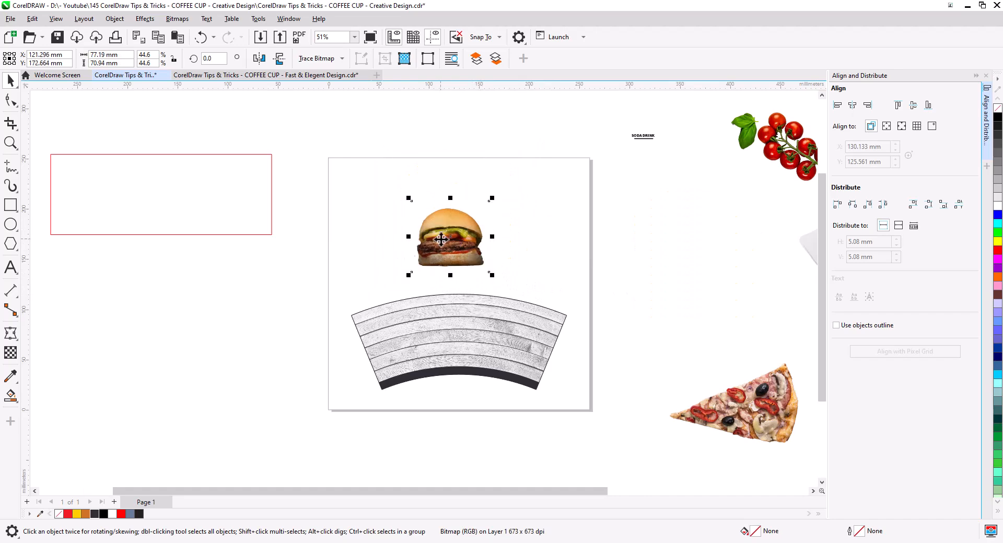
# Convert the burger image to a 300 dpi Grayscale (8-bit) bitmap with a transparent background
pyautogui.scroll(3, 441, 239)
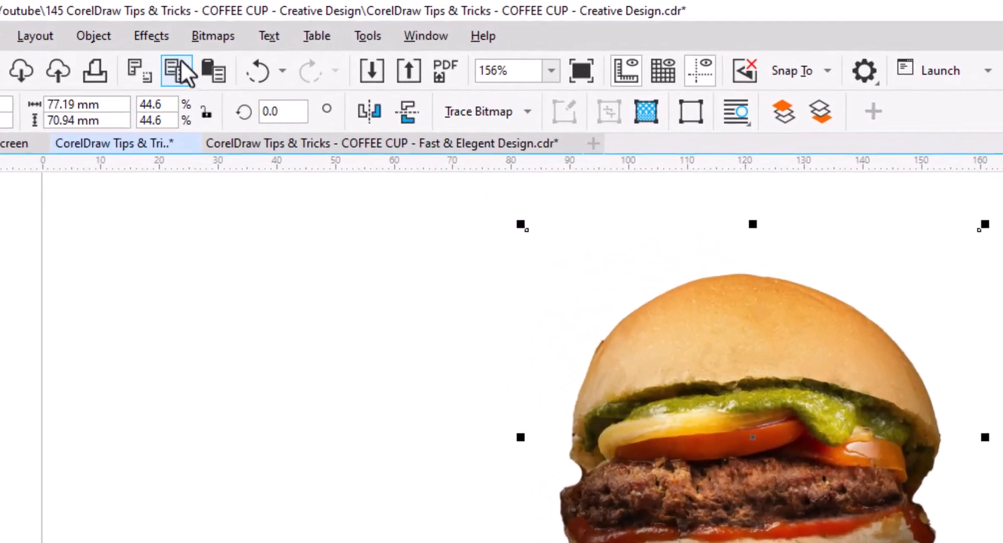
pyautogui.click(182, 18)
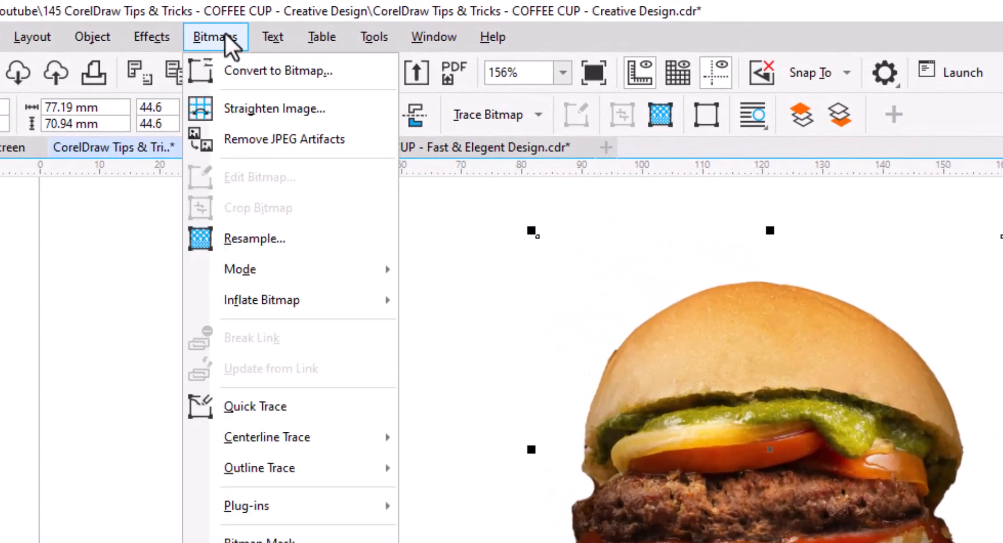
pyautogui.click(232, 72)
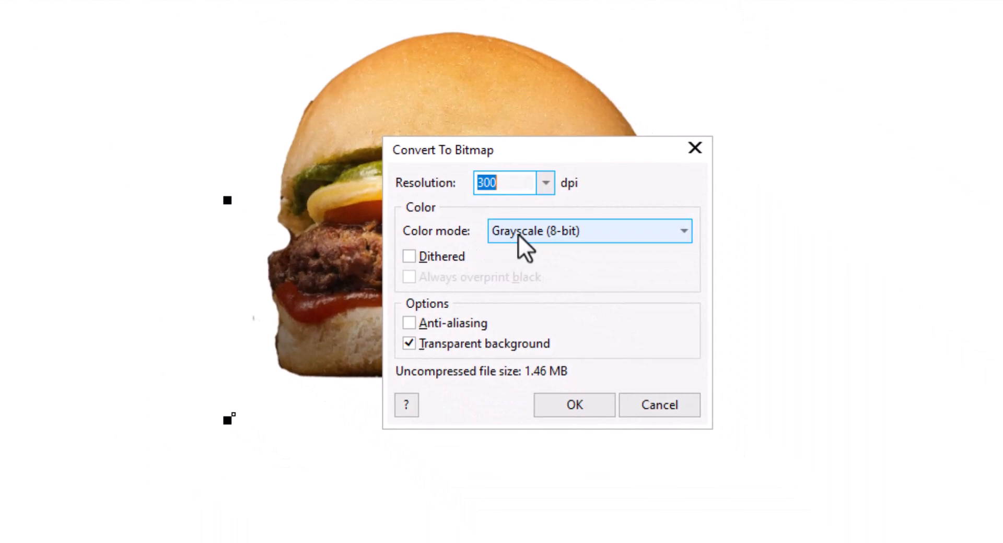
pyautogui.click(565, 409)
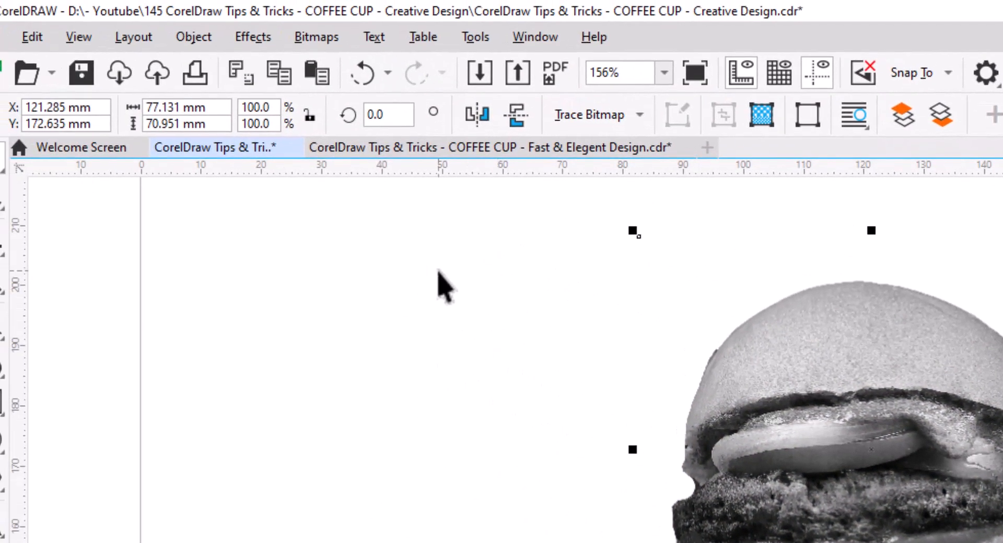
# Set the burger's brightness to 24 and contrast to 45 in the Image Adjustment Lab
pyautogui.click(263, 46)
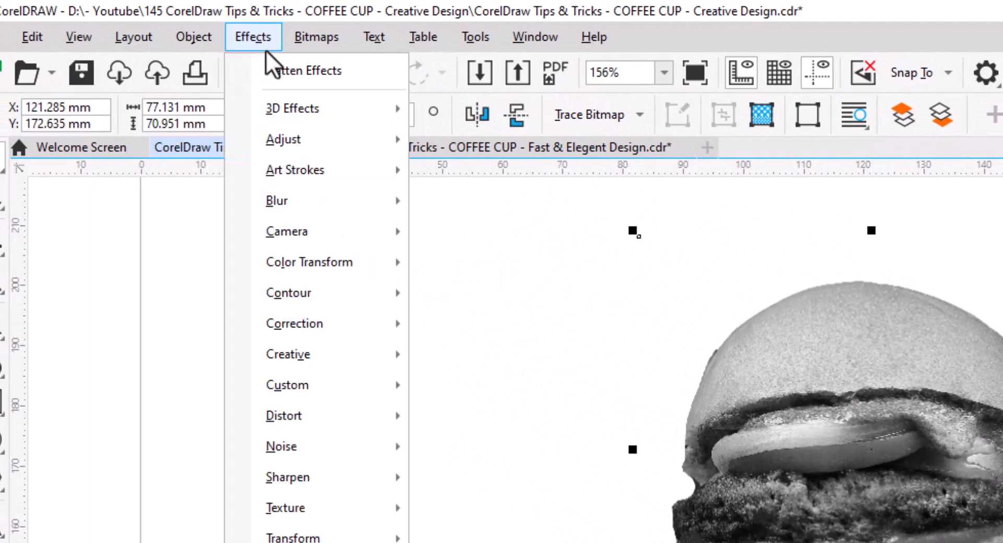
pyautogui.moveTo(334, 146)
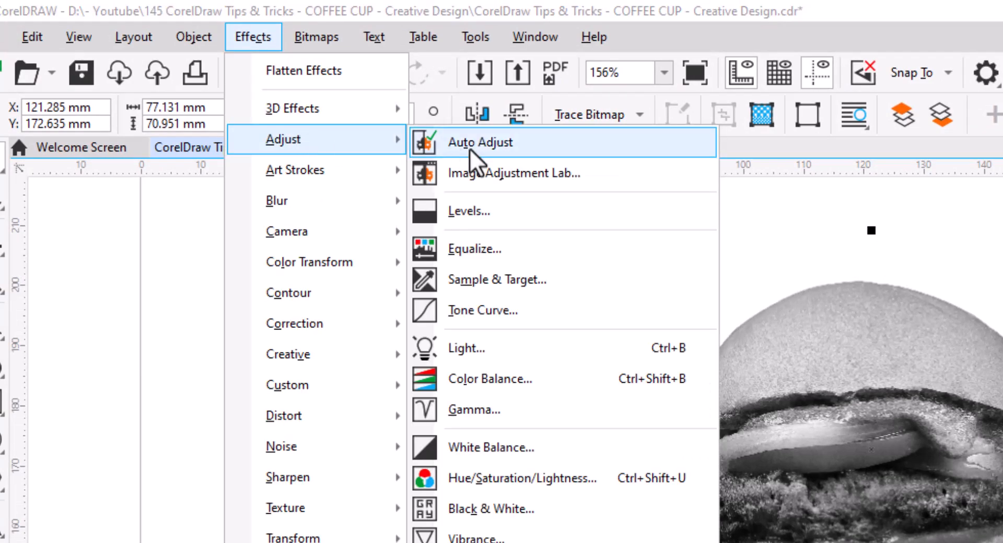
pyautogui.click(495, 177)
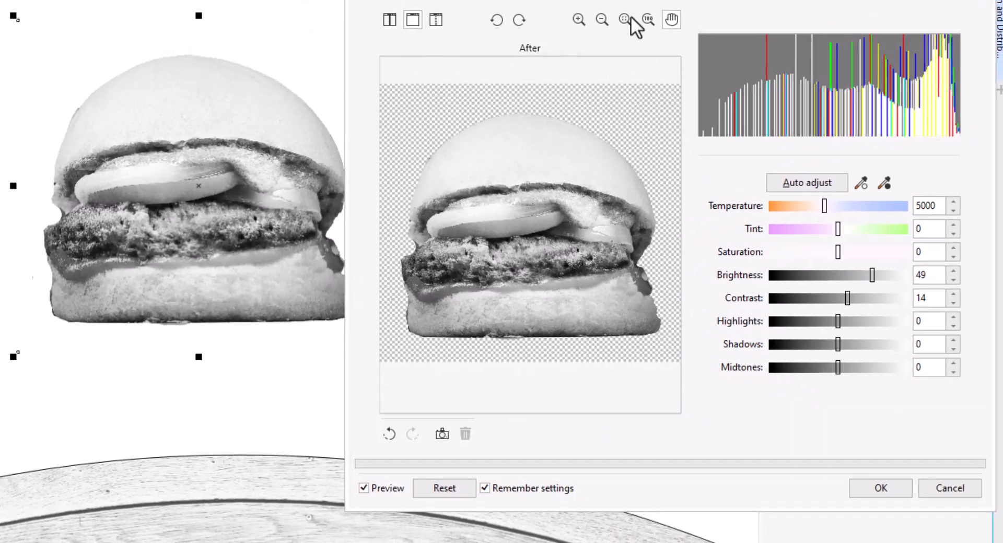
pyautogui.moveTo(848, 299); pyautogui.dragTo(870, 299)
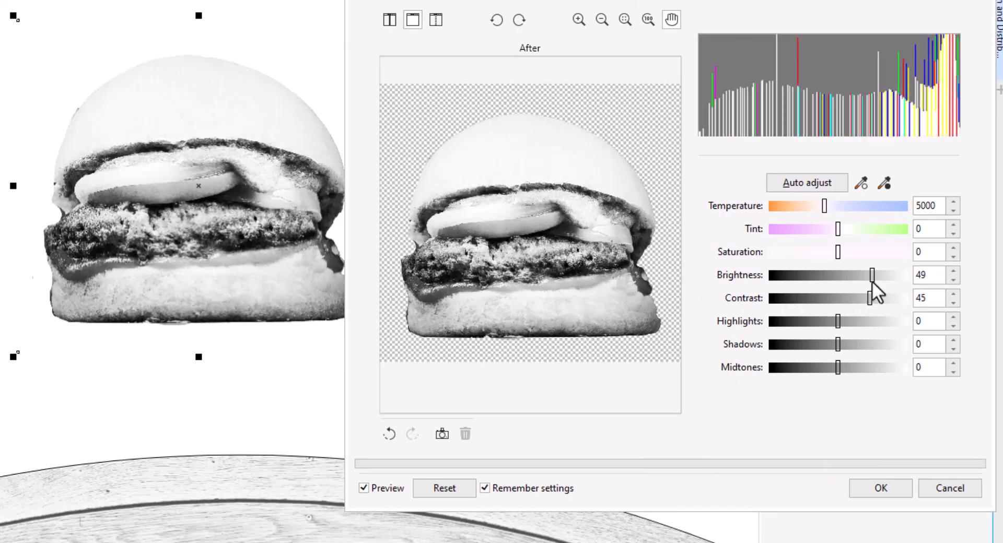
pyautogui.moveTo(870, 277); pyautogui.dragTo(853, 283)
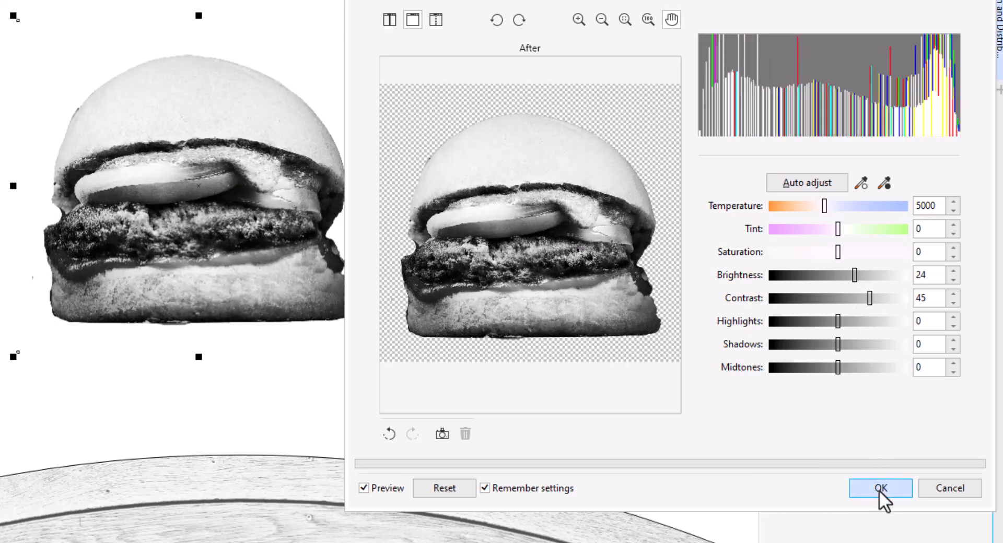
pyautogui.click(879, 489)
# Vectorize the burger bitmap with an Outline Trace using the Low quality image type
pyautogui.rightClick(162, 209)
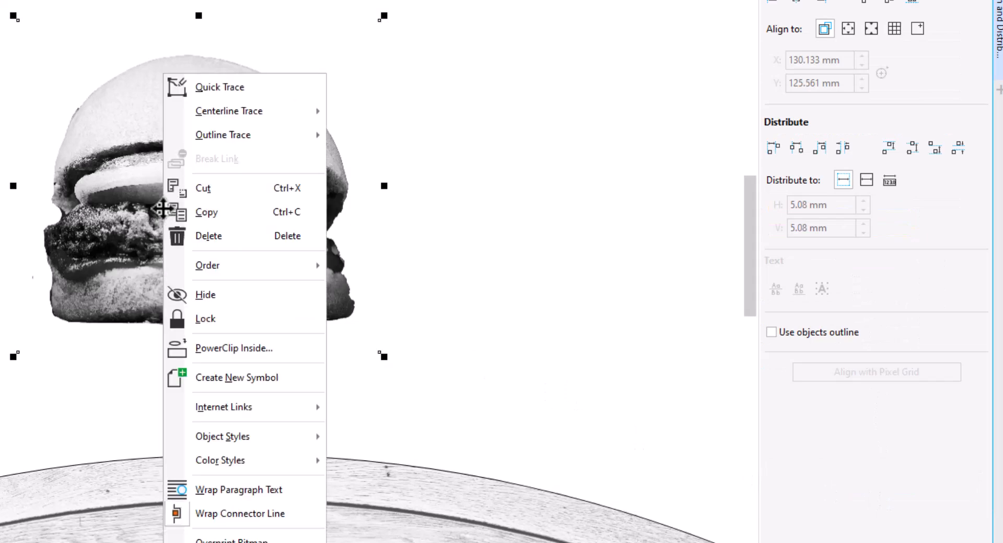
pyautogui.moveTo(241, 136)
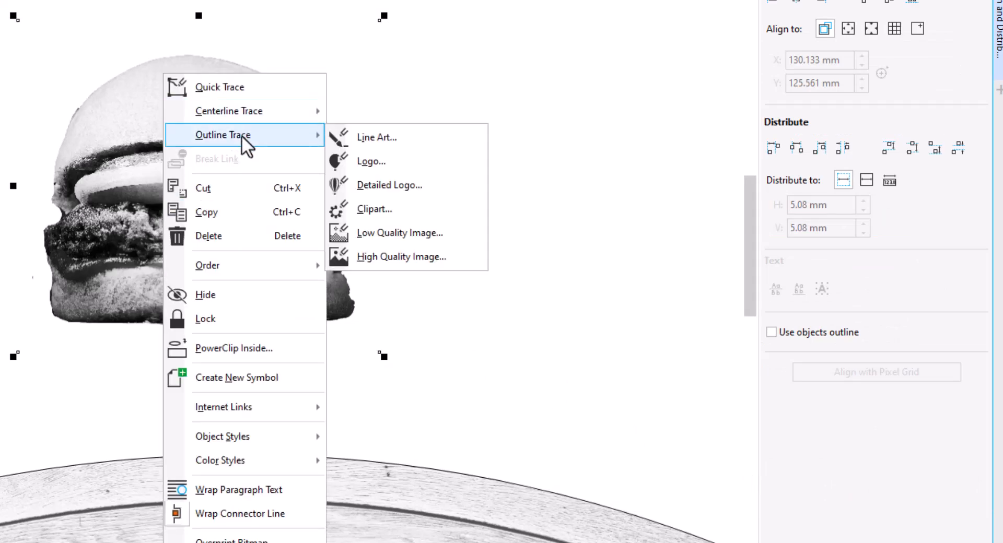
pyautogui.click(409, 236)
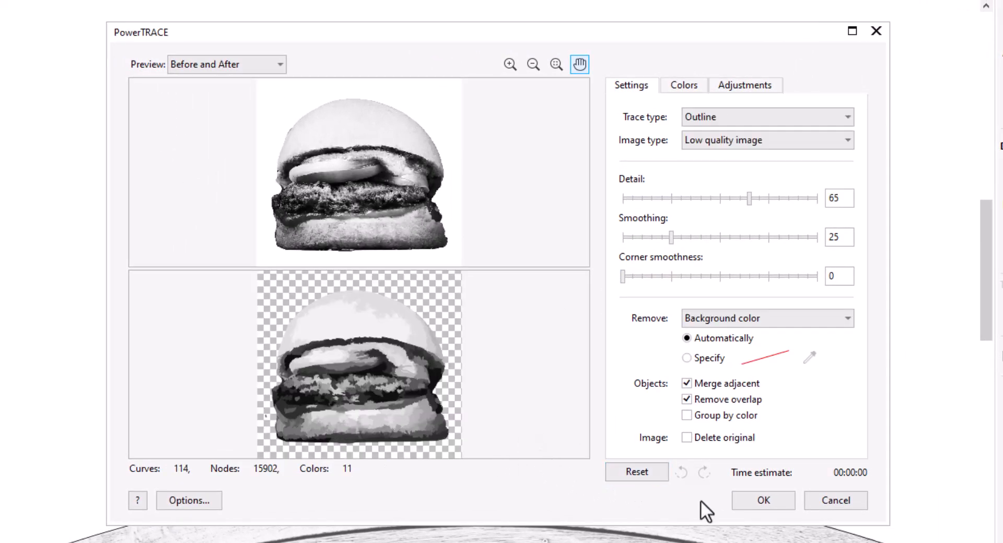
pyautogui.click(769, 497)
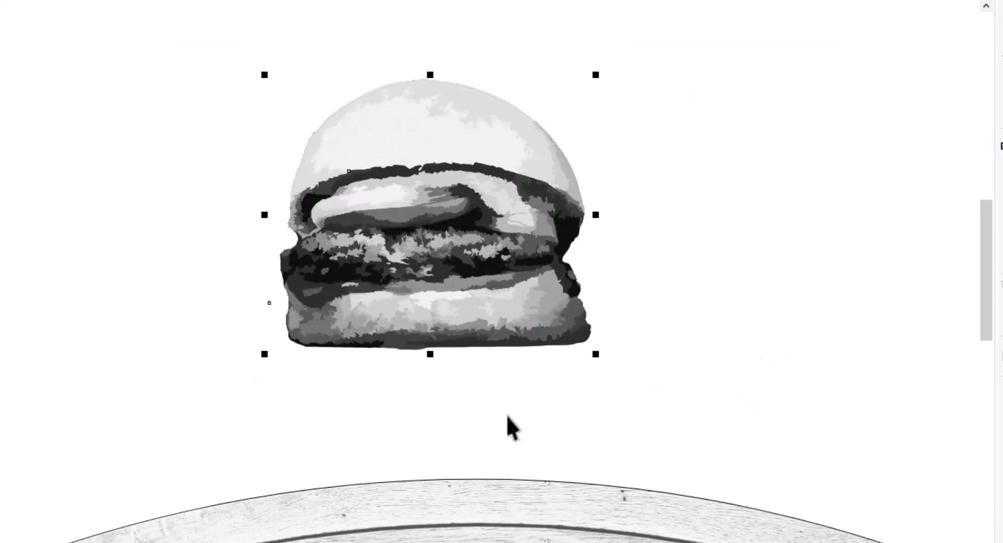
# Move the traced burger to the page's left edge and delete the original grayscale burger bitmap
pyautogui.moveTo(495, 193)
pyautogui.mouseDown()
pyautogui.moveTo(34, 331)
pyautogui.moveTo(10, 320)
pyautogui.moveTo(0, 327)
pyautogui.mouseUp()
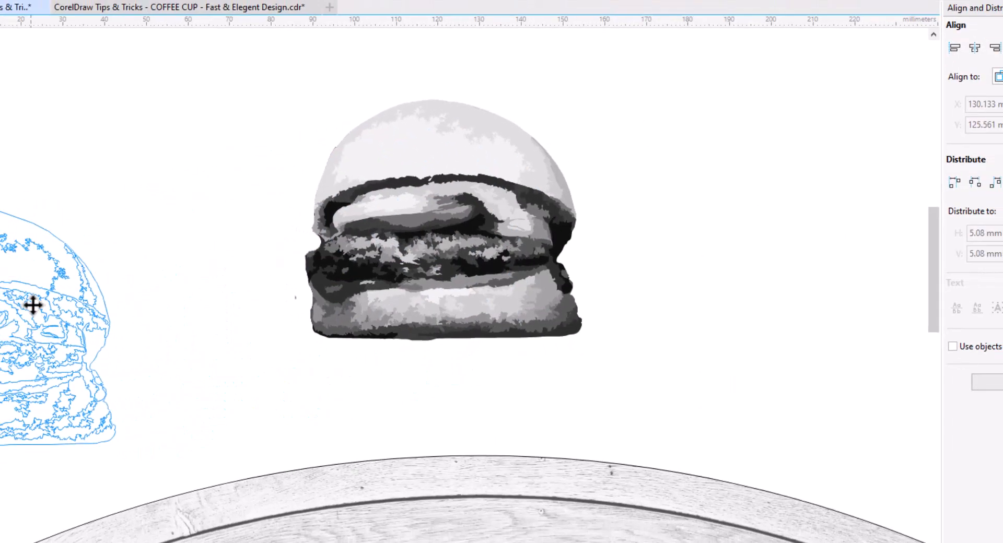
pyautogui.click(438, 263)
pyautogui.press('Delete')
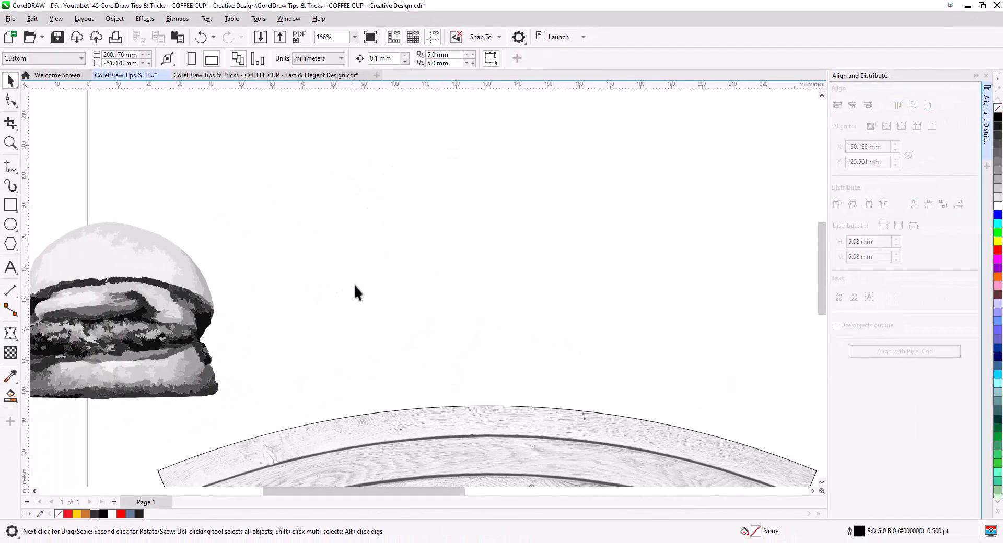
pyautogui.scroll(-5, 332, 299)
pyautogui.moveTo(337, 314); pyautogui.dragTo(334, 222)
pyautogui.moveTo(244, 209)
pyautogui.mouseDown()
pyautogui.moveTo(204, 217)
pyautogui.moveTo(224, 202)
pyautogui.mouseUp()
# Place the mushroom pizza slice on the page above the cup template and convert it to a 300 dpi grayscale bitmap
pyautogui.moveTo(672, 382); pyautogui.dragTo(460, 253)
pyautogui.click(180, 19)
pyautogui.click(204, 36)
pyautogui.click(515, 334)
# Set the mushroom pizza slice's brightness to -13 and contrast to 45 in the Image Adjustment Lab
pyautogui.scroll(3, 432, 154)
pyautogui.click(145, 19)
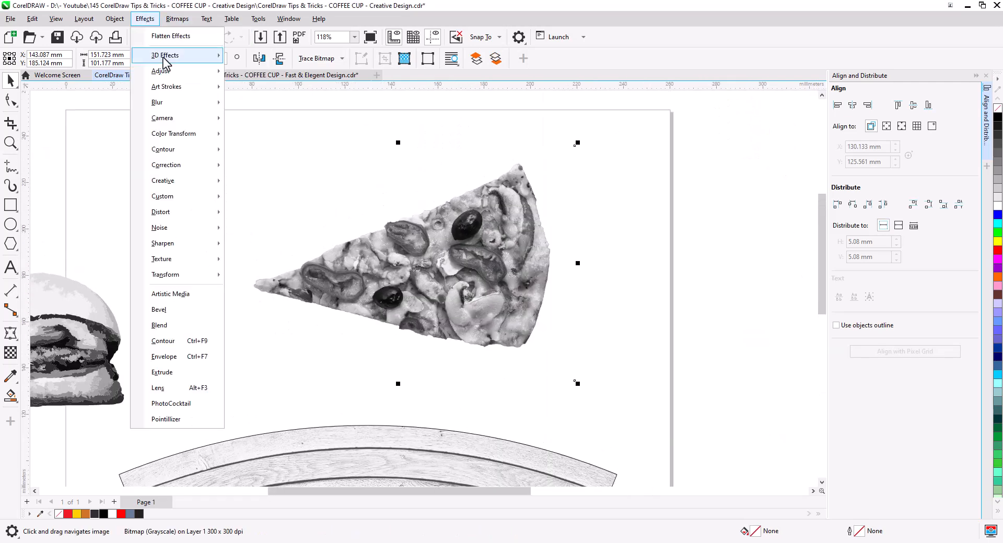
pyautogui.click(261, 88)
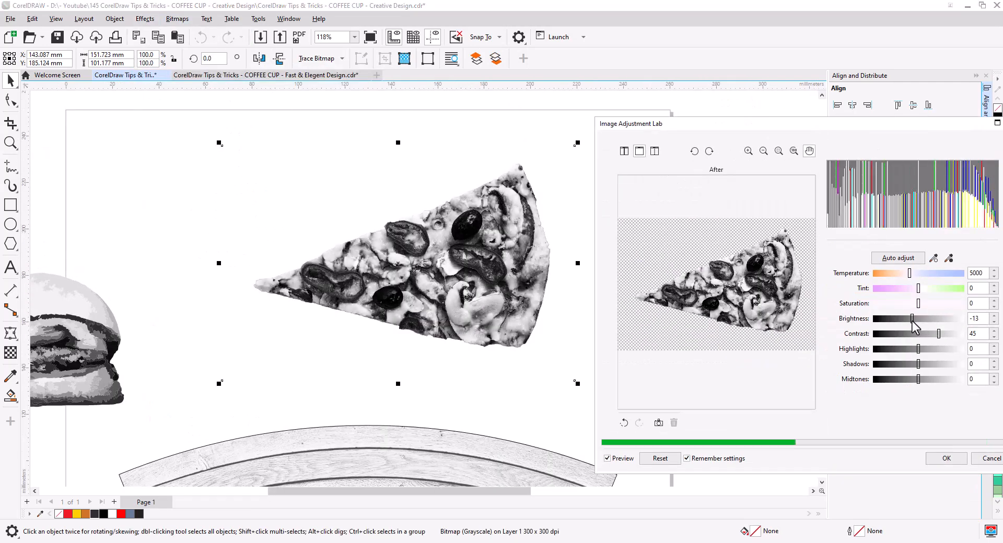
pyautogui.press('Return')
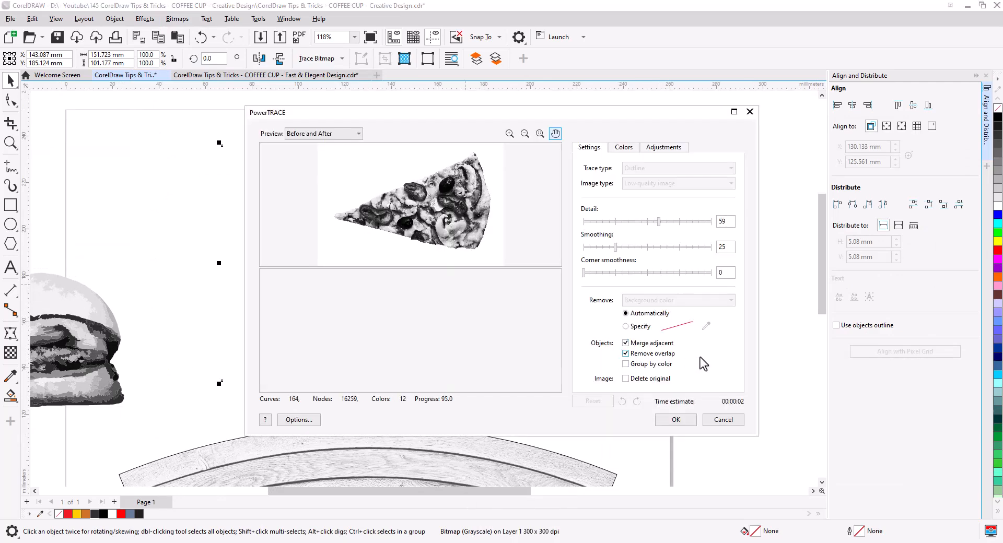
# Replace the mushroom pizza bitmap with its Low quality image outline trace, scaled down and placed near the traced burger
pyautogui.press('Return')
pyautogui.moveTo(471, 310); pyautogui.dragTo(79, 237)
pyautogui.click(449, 293)
pyautogui.press('Delete')
pyautogui.scroll(-2, 358, 230)
pyautogui.click(287, 188)
pyautogui.moveTo(322, 222)
pyautogui.mouseDown()
pyautogui.moveTo(277, 193)
pyautogui.moveTo(281, 208)
pyautogui.mouseUp()
# Gather the tomatoes, fries and pepperoni pizza images near the page, scaling the pepperoni pizza to about 78 × 55 mm
pyautogui.scroll(-2, 575, 326)
pyautogui.moveTo(711, 209); pyautogui.dragTo(565, 286)
pyautogui.moveTo(795, 312); pyautogui.dragTo(586, 327)
pyautogui.moveTo(654, 376); pyautogui.dragTo(551, 300)
pyautogui.moveTo(565, 286); pyautogui.dragTo(432, 276)
pyautogui.moveTo(778, 410); pyautogui.dragTo(570, 236)
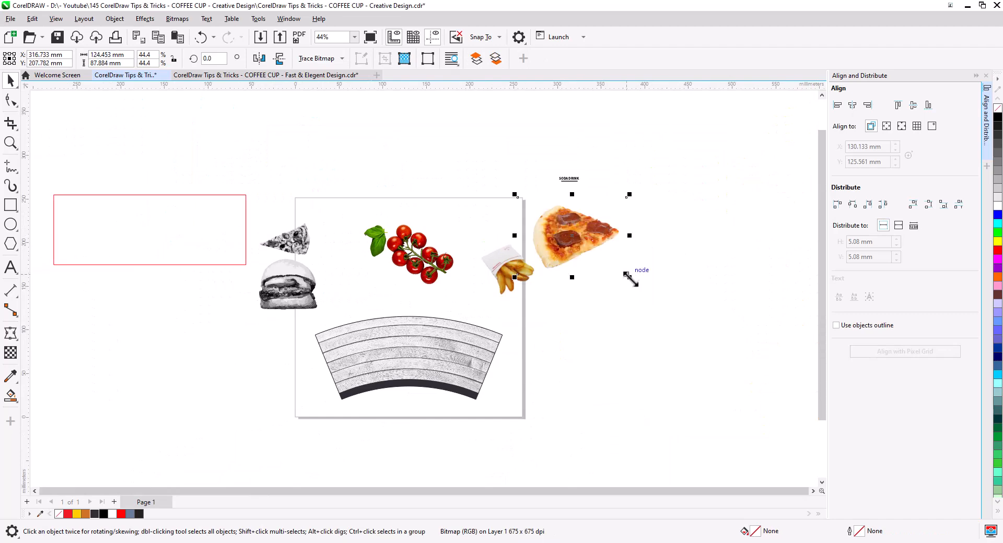
pyautogui.moveTo(628, 278); pyautogui.dragTo(588, 247)
# Convert the tomatoes, fries and pepperoni pizza images to 300 dpi grayscale bitmaps
pyautogui.scroll(2, 478, 250)
pyautogui.click(435, 337)
pyautogui.click(177, 19)
pyautogui.click(191, 38)
pyautogui.click(515, 334)
pyautogui.click(568, 361)
pyautogui.click(177, 19)
pyautogui.click(193, 38)
pyautogui.click(516, 334)
pyautogui.click(193, 38)
pyautogui.click(516, 335)
pyautogui.click(499, 308)
# Adjust the brightness and contrast of the grayscale tomatoes in the Image Adjustment Lab
pyautogui.scroll(1, 425, 343)
pyautogui.click(343, 285)
pyautogui.click(147, 20)
pyautogui.click(269, 68)
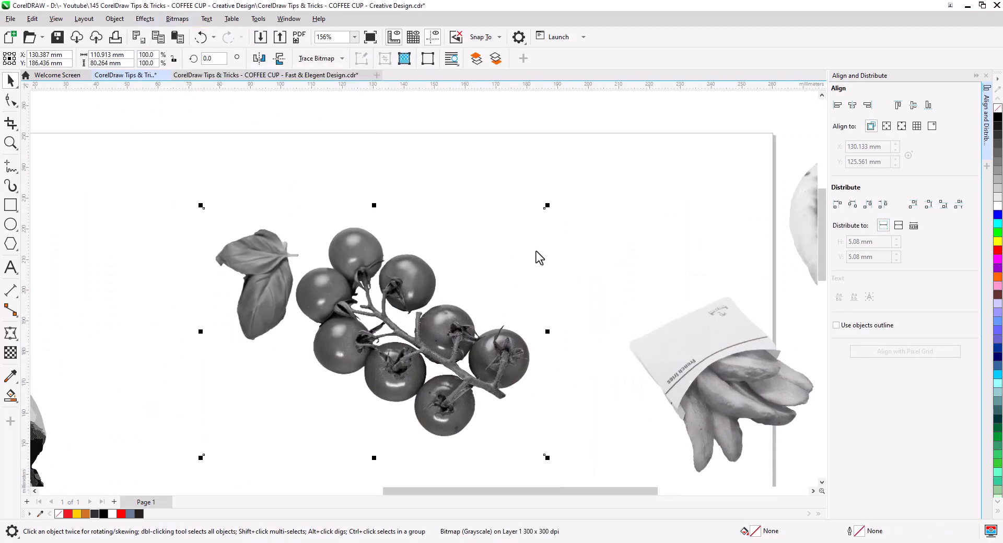
pyautogui.moveTo(312, 100); pyautogui.dragTo(692, 71)
pyautogui.click(658, 406)
pyautogui.moveTo(823, 78); pyautogui.dragTo(797, 80)
pyautogui.moveTo(905, 283)
pyautogui.mouseDown()
pyautogui.moveTo(915, 285)
pyautogui.moveTo(906, 270)
pyautogui.mouseUp()
pyautogui.click(920, 407)
# Outline-trace the tomatoes as a Low quality image, move the trace aside and delete the original bitmap
pyautogui.rightClick(426, 286)
pyautogui.moveTo(465, 196)
pyautogui.click(577, 259)
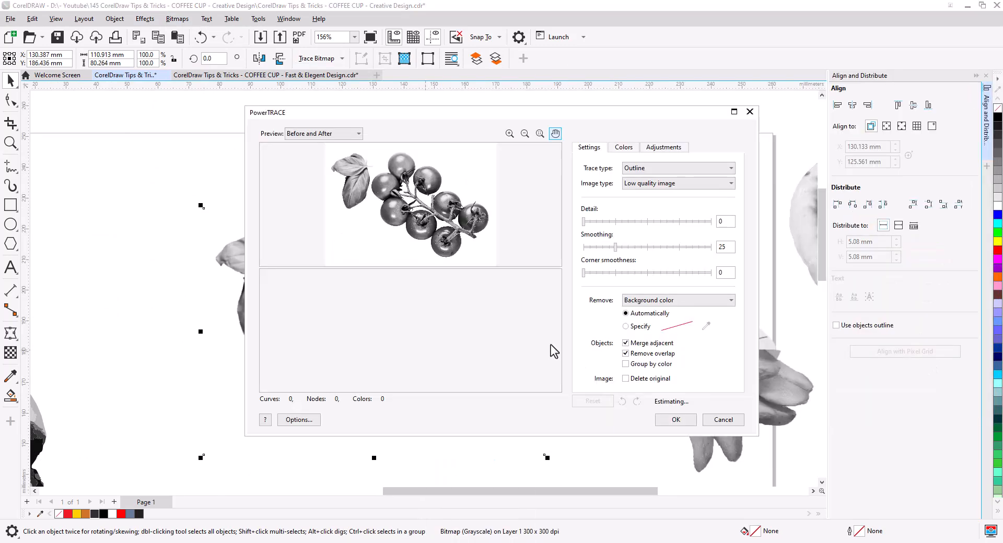
pyautogui.click(675, 420)
pyautogui.moveTo(430, 357); pyautogui.dragTo(86, 295)
pyautogui.click(383, 346)
pyautogui.press('Delete')
# Move the grayscale fries into the clear page area and adjust their tones in the Image Adjustment Lab
pyautogui.scroll(-3, 364, 328)
pyautogui.scroll(2, 602, 349)
pyautogui.moveTo(603, 353); pyautogui.dragTo(377, 304)
pyautogui.click(144, 19)
pyautogui.moveTo(159, 70)
pyautogui.click(277, 90)
pyautogui.moveTo(634, 312); pyautogui.dragTo(613, 297)
pyautogui.click(639, 434)
# Outline-trace the fries as a Low quality image, move the trace aside and delete the original bitmap
pyautogui.rightClick(374, 312)
pyautogui.moveTo(417, 196)
pyautogui.click(525, 259)
pyautogui.click(675, 420)
pyautogui.moveTo(367, 300)
pyautogui.mouseDown()
pyautogui.moveTo(219, 247)
pyautogui.moveTo(166, 194)
pyautogui.mouseUp()
pyautogui.click(386, 331)
pyautogui.press('Delete')
# Move the pepperoni pizza onto the page and set its brightness to -13 and contrast to 10
pyautogui.moveTo(705, 226); pyautogui.dragTo(363, 323)
pyautogui.click(144, 19)
pyautogui.moveTo(160, 71)
pyautogui.click(283, 89)
pyautogui.moveTo(526, 101); pyautogui.dragTo(738, 85)
pyautogui.moveTo(823, 281); pyautogui.dragTo(829, 296)
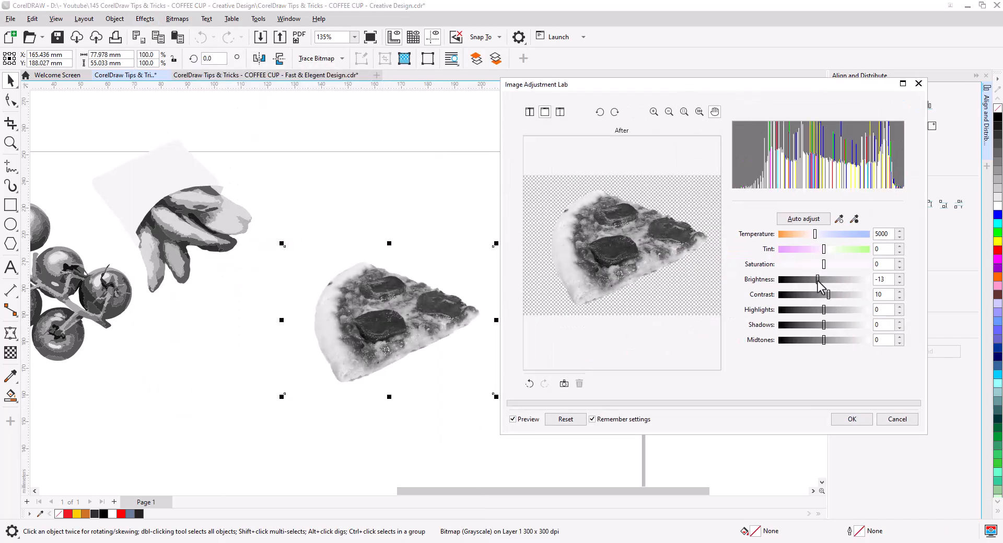
pyautogui.click(851, 419)
# Vectorize the pepperoni pizza bitmap with an Outline Trace using the Low quality image type
pyautogui.rightClick(402, 313)
pyautogui.moveTo(447, 194)
pyautogui.click(564, 260)
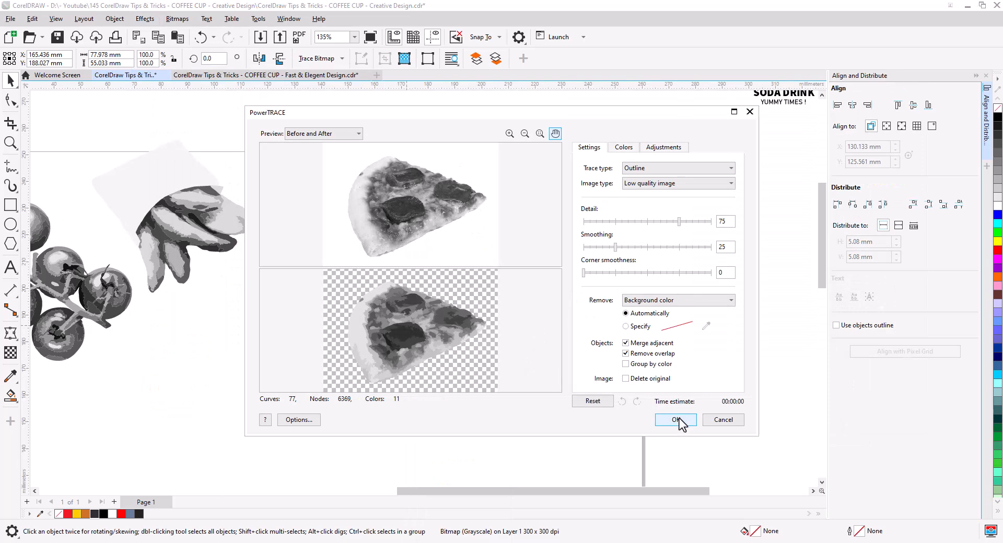
pyautogui.click(675, 420)
pyautogui.scroll(-2, 399, 331)
# Scale the five traced food objects together to about 67 × 39 mm and move them to the cup template's upper right edge
pyautogui.moveTo(302, 376); pyautogui.dragTo(399, 339)
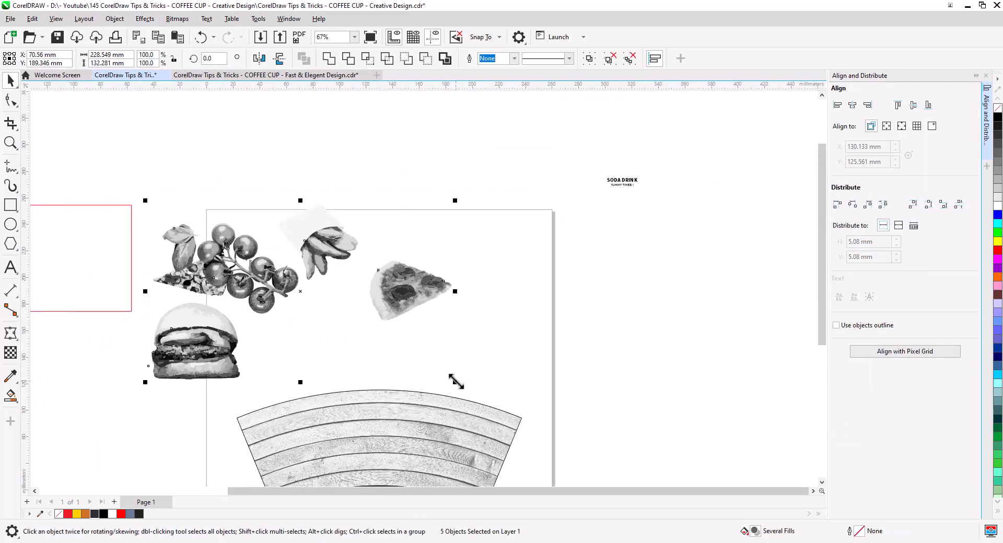
pyautogui.moveTo(454, 382); pyautogui.dragTo(347, 349)
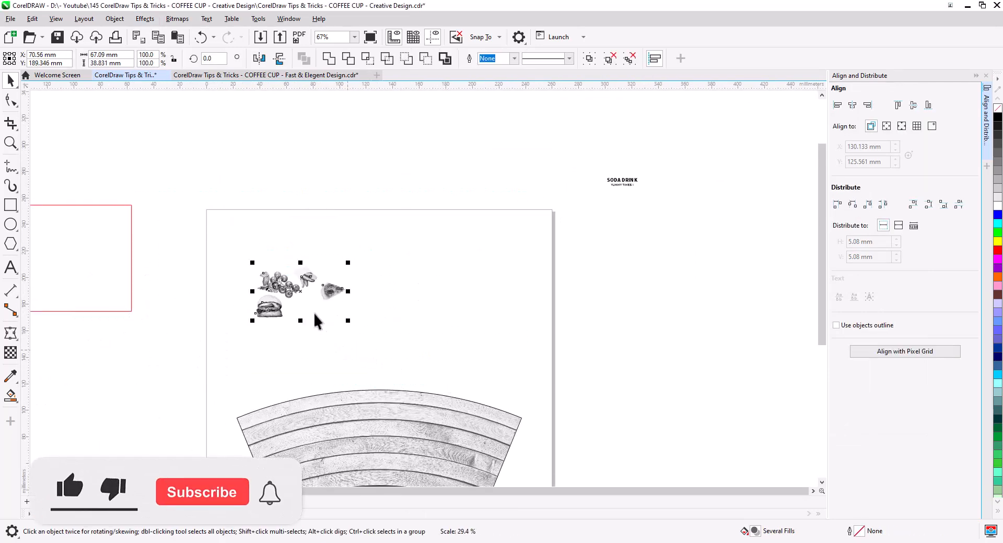
pyautogui.moveTo(290, 291); pyautogui.dragTo(523, 428)
pyautogui.moveTo(532, 462); pyautogui.dragTo(535, 311)
pyautogui.scroll(3, 445, 339)
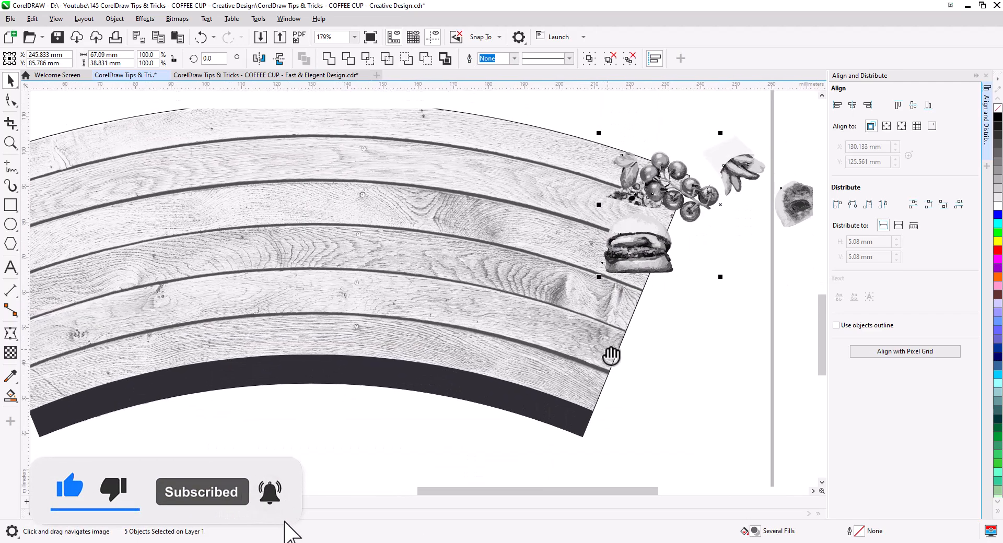
pyautogui.click(660, 352)
# Place the traced burger on the lower planks at the cup's left side and create a Boundary outline around it
pyautogui.scroll(-2, 660, 353)
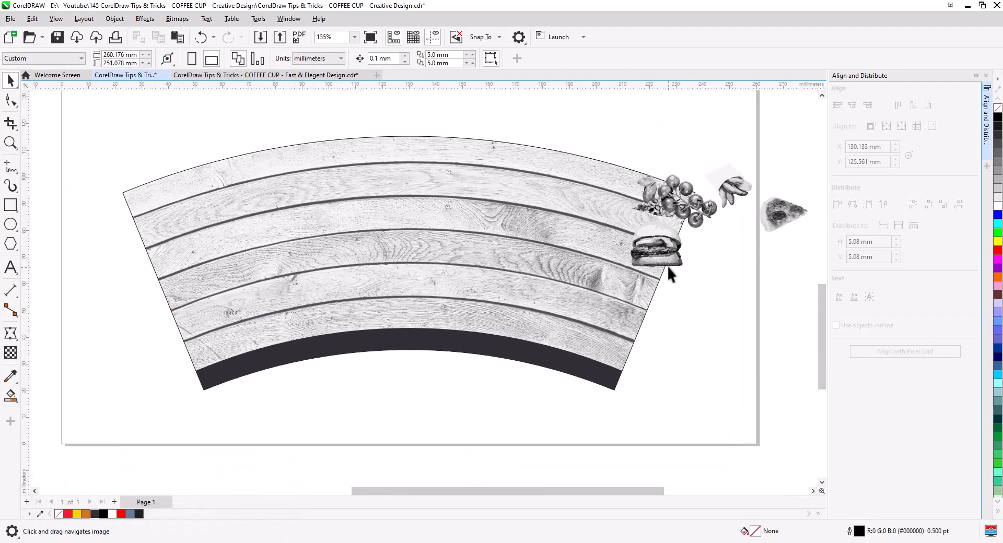
pyautogui.click(658, 266)
pyautogui.moveTo(663, 252); pyautogui.dragTo(282, 327)
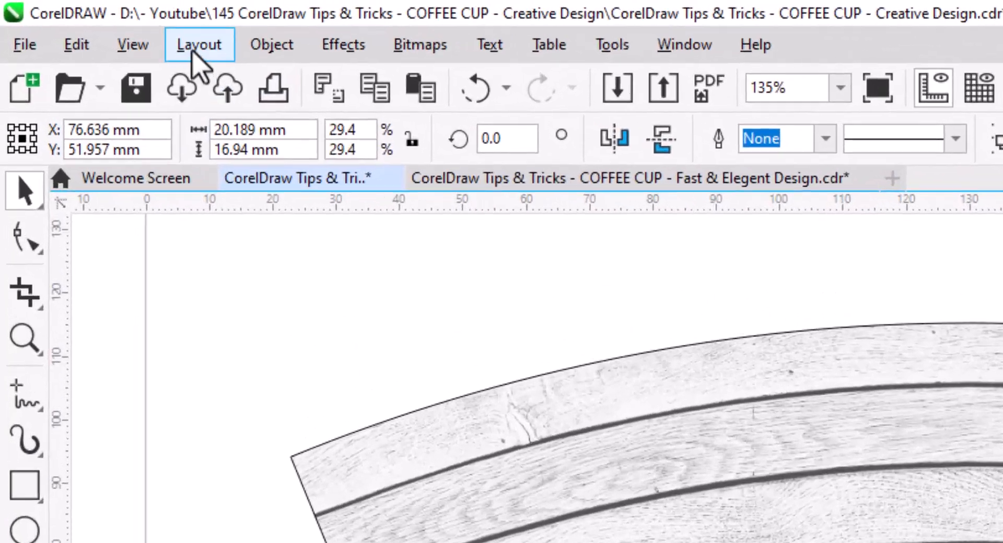
pyautogui.click(115, 19)
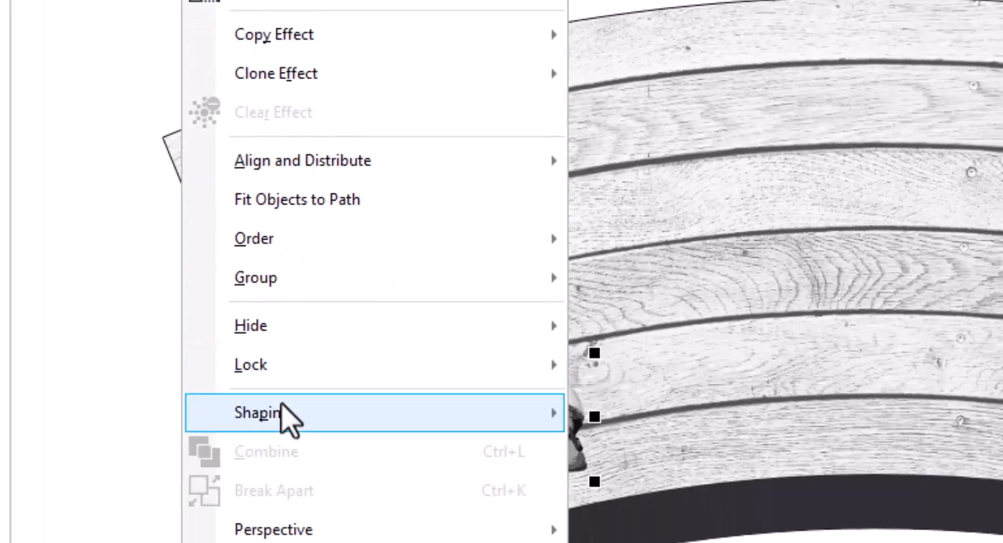
pyautogui.moveTo(287, 414)
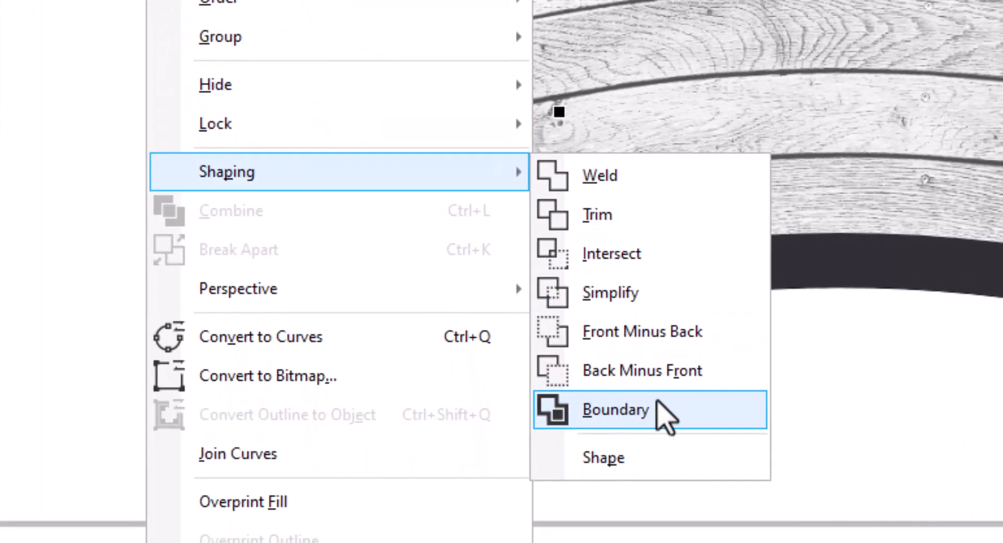
pyautogui.click(660, 418)
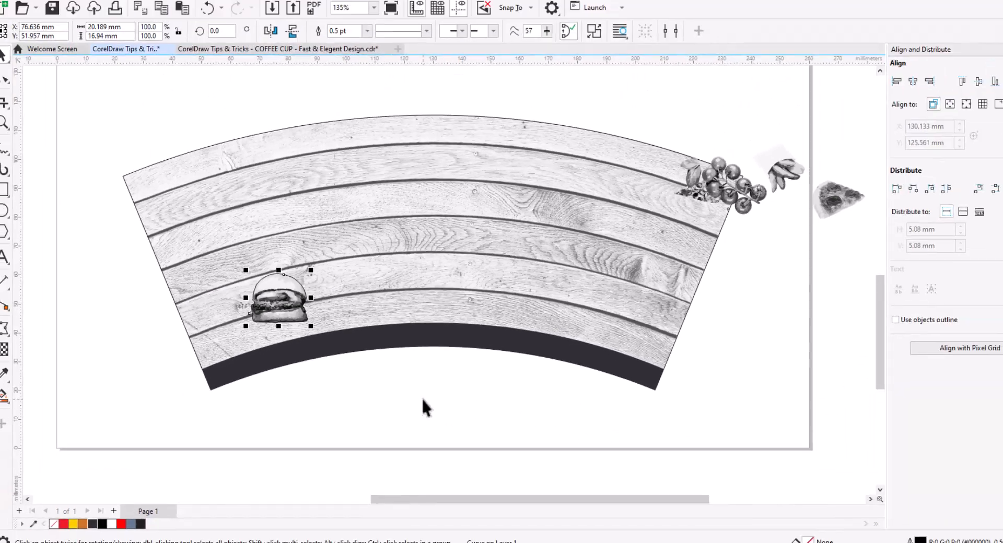
# Move the traced burger off its boundary outline to the cup's left edge and fill the outline white
pyautogui.click(485, 246)
pyautogui.click(422, 160)
pyautogui.moveTo(263, 288); pyautogui.dragTo(192, 340)
pyautogui.click(269, 302)
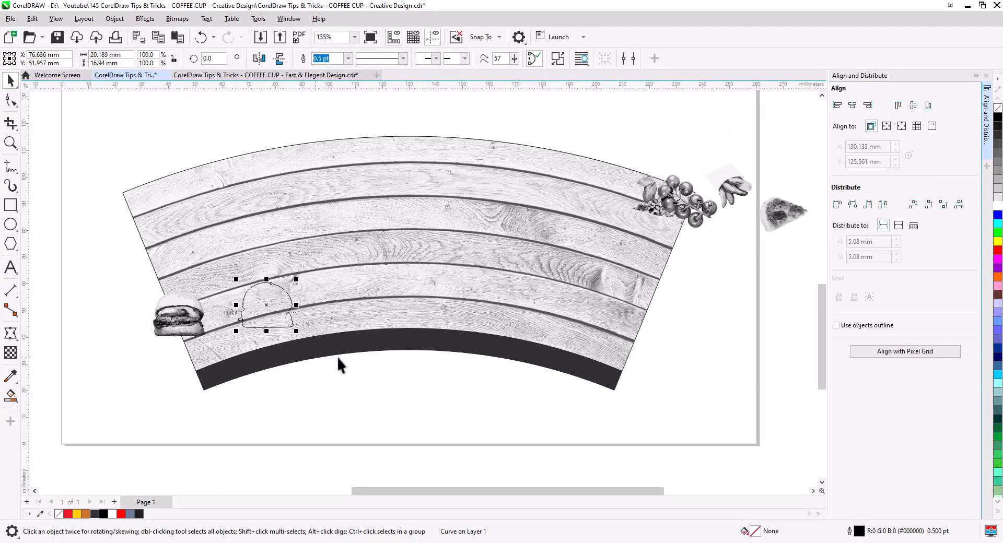
pyautogui.click(997, 208)
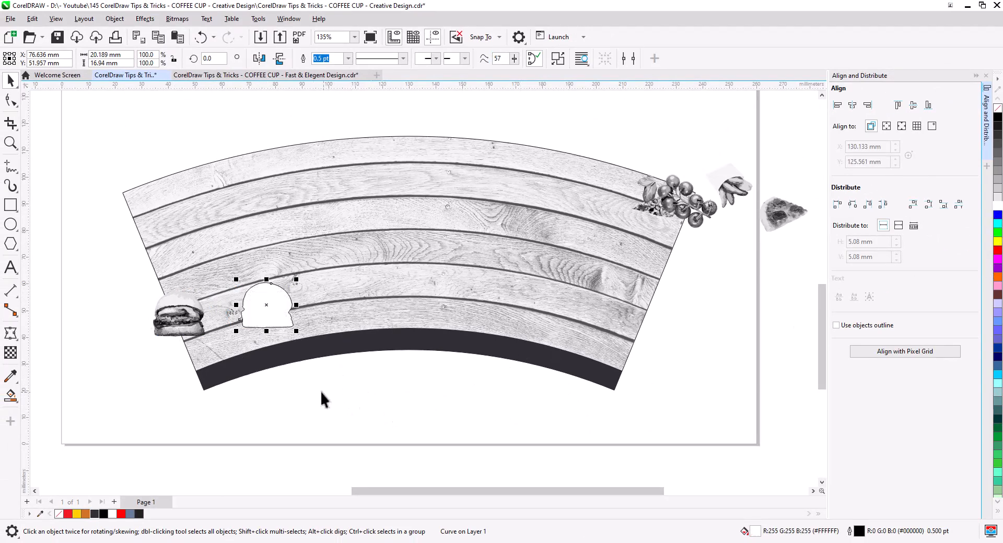
# Bring the white burger outline to the front and center it horizontally and vertically on the traced burger
pyautogui.hotkey('shift', 'pageup')
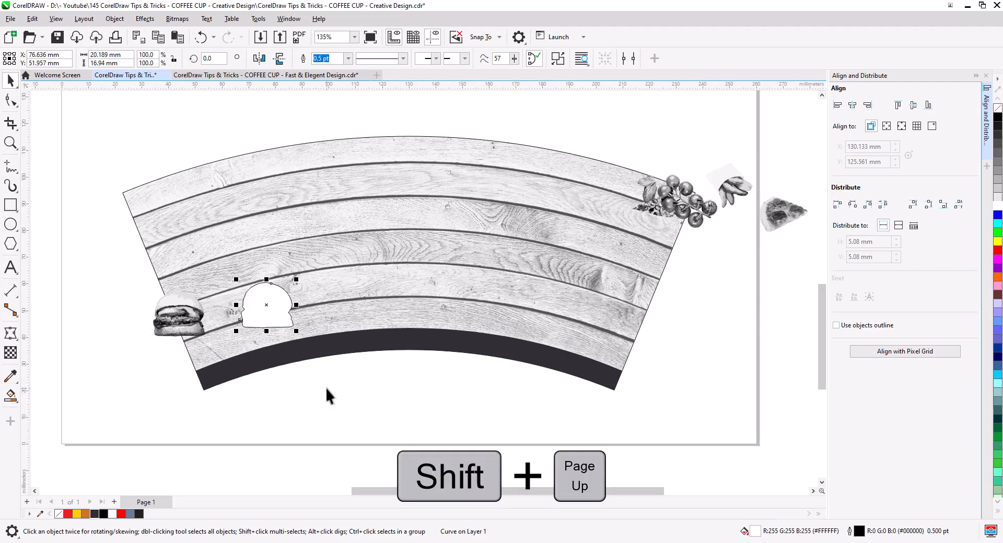
pyautogui.keyDown('shift'); pyautogui.click(153, 319); pyautogui.keyUp('shift')
pyautogui.press('c')
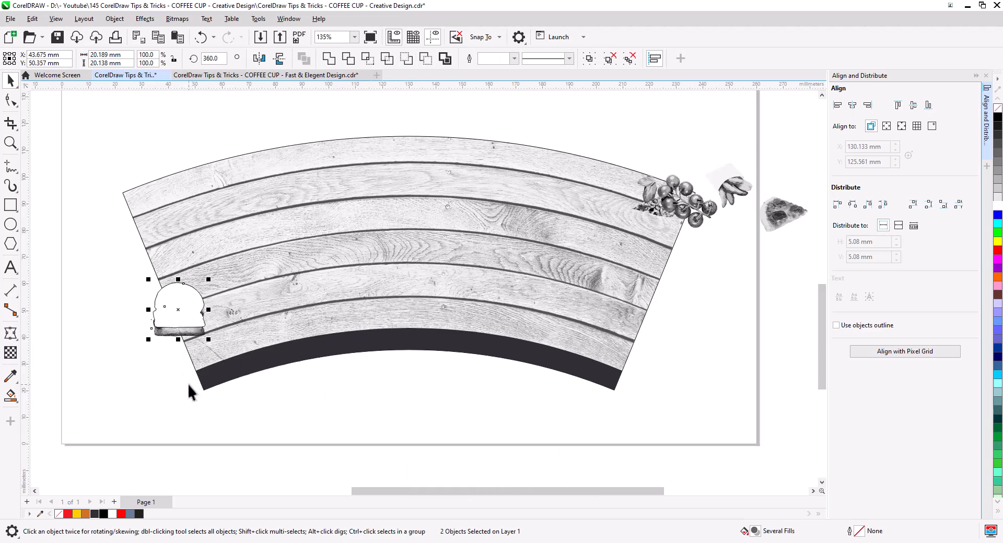
pyautogui.press('e')
pyautogui.click(146, 325)
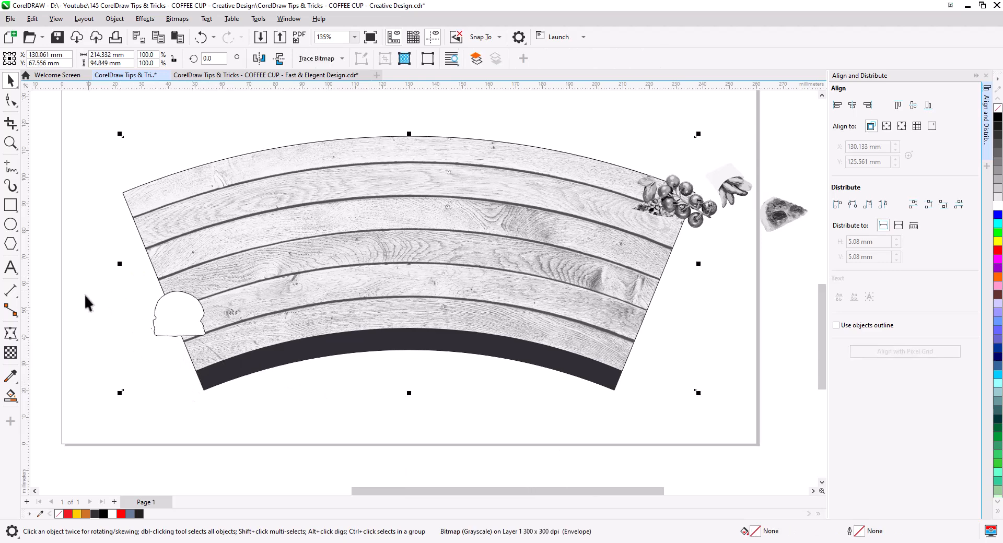
# Place the burger and its outline on the lower left planks, rotated about 17.6° and scaled to about 24 × 22 mm
pyautogui.click(185, 325)
pyautogui.moveTo(185, 324); pyautogui.dragTo(244, 319)
pyautogui.click(244, 320)
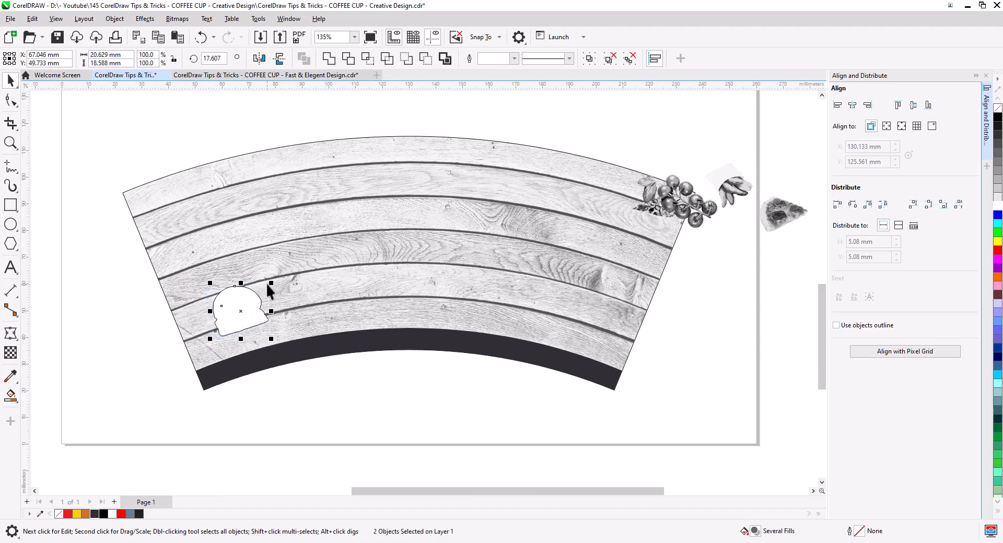
pyautogui.moveTo(280, 266); pyautogui.dragTo(281, 274)
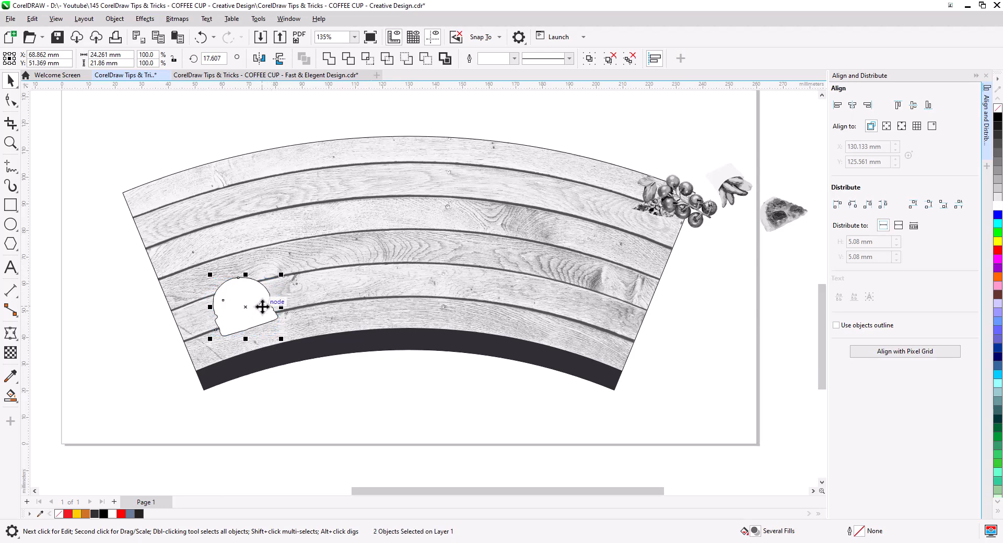
# Copy the burger with its outline to the planks near the cup's right side and tilt it to follow the curve
pyautogui.moveTo(259, 311); pyautogui.dragTo(584, 251)
pyautogui.click(606, 277)
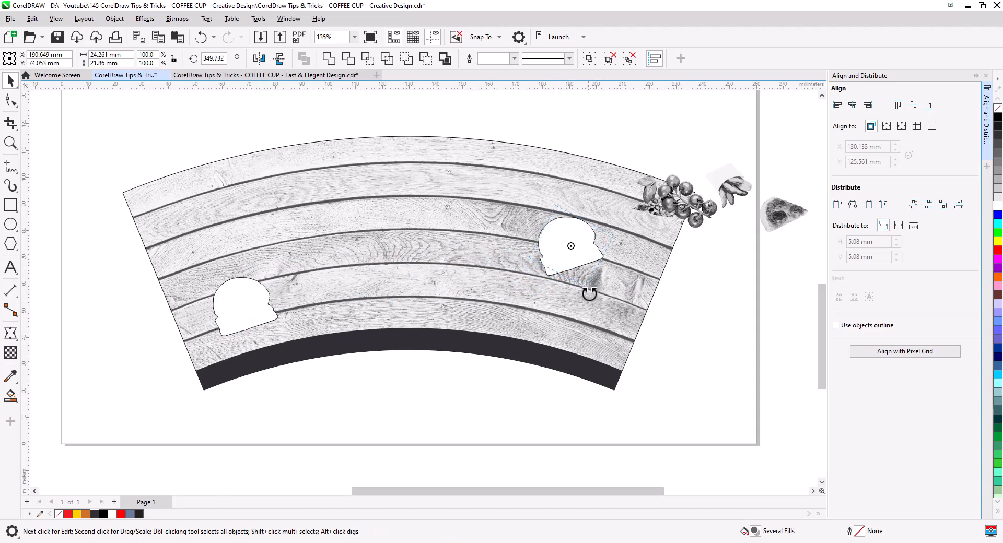
pyautogui.moveTo(592, 293)
pyautogui.mouseDown()
pyautogui.moveTo(591, 303)
pyautogui.moveTo(599, 282)
pyautogui.mouseUp()
# Create a white-filled Boundary outline around the traced tomatoes outside the cup's lower right corner
pyautogui.click(737, 312)
pyautogui.moveTo(701, 218); pyautogui.dragTo(657, 410)
pyautogui.click(145, 19)
pyautogui.click(144, 19)
pyautogui.click(114, 19)
pyautogui.moveTo(173, 303)
pyautogui.click(318, 398)
pyautogui.click(676, 381)
pyautogui.hotkey('ctrl', 'z')
pyautogui.click(997, 205)
pyautogui.moveTo(770, 422); pyautogui.dragTo(654, 332)
# Place the outlined tomatoes on the upper left planks and copy them to the lower right, rotated to about 221.3°
pyautogui.moveTo(719, 384); pyautogui.dragTo(222, 239)
pyautogui.moveTo(253, 258); pyautogui.dragTo(265, 265)
pyautogui.moveTo(230, 241); pyautogui.dragTo(585, 322)
pyautogui.click(606, 348)
pyautogui.click(599, 321)
pyautogui.moveTo(622, 277); pyautogui.dragTo(548, 354)
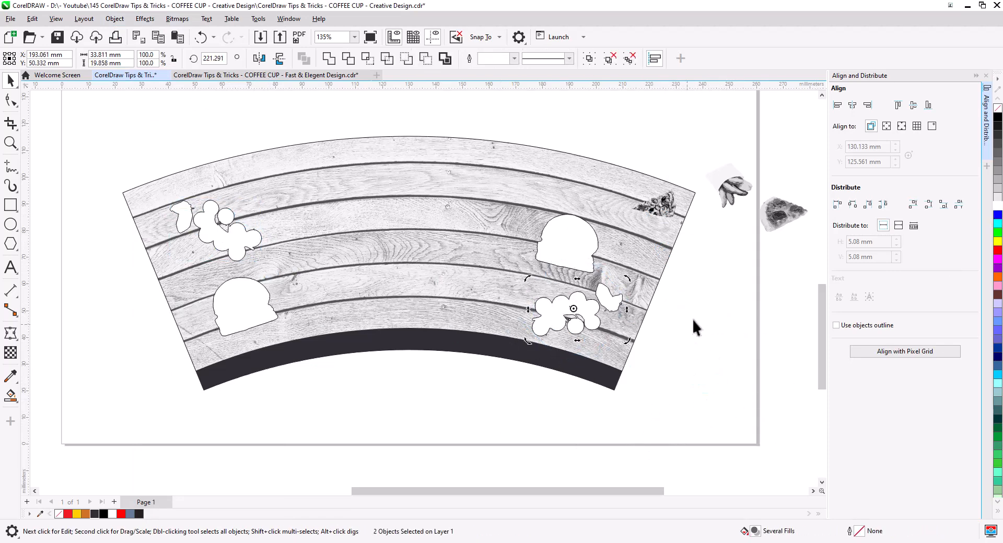
# Create a white-filled Boundary outline around the traced narrow pizza slice outside the cup's lower right corner
pyautogui.click(660, 205)
pyautogui.moveTo(661, 206); pyautogui.dragTo(711, 389)
pyautogui.moveTo(731, 406); pyautogui.dragTo(647, 345)
pyautogui.click(114, 19)
pyautogui.click(318, 398)
pyautogui.hotkey('ctrl', 'z')
pyautogui.hotkey('ctrl', 'z')
pyautogui.click(997, 206)
# Place the outlined narrow pizza slice left of the cup's center and copy it right of center, rotated to about 288.9°
pyautogui.moveTo(716, 399); pyautogui.dragTo(340, 287)
pyautogui.click(340, 287)
pyautogui.moveTo(290, 250); pyautogui.dragTo(357, 220)
pyautogui.moveTo(331, 291); pyautogui.dragTo(498, 299)
pyautogui.click(650, 262)
pyautogui.click(498, 300)
pyautogui.moveTo(462, 236); pyautogui.dragTo(443, 270)
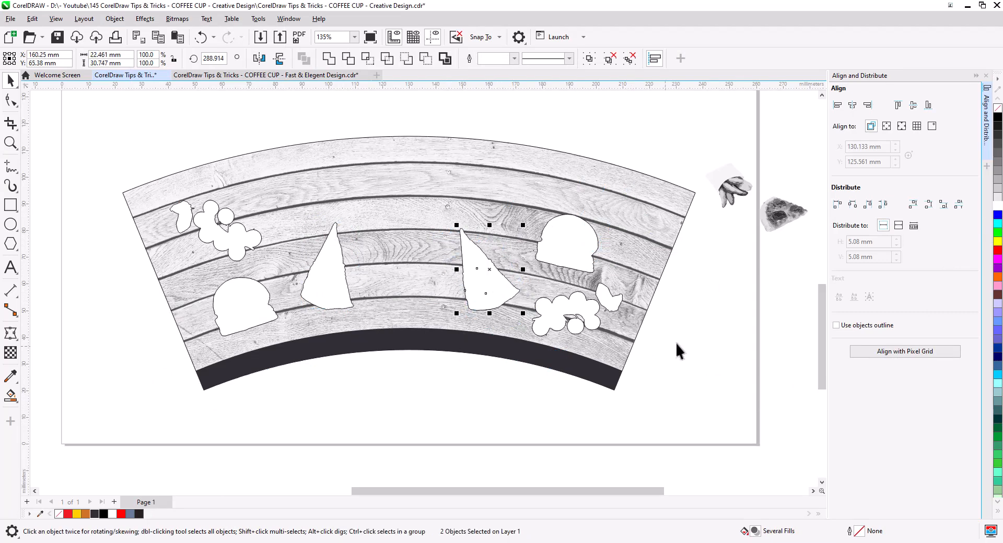
# Create a white-filled Boundary outline around the traced potato-wedge packet outside the cup's lower right corner
pyautogui.click(304, 411)
pyautogui.moveTo(731, 189); pyautogui.dragTo(696, 372)
pyautogui.click(115, 18)
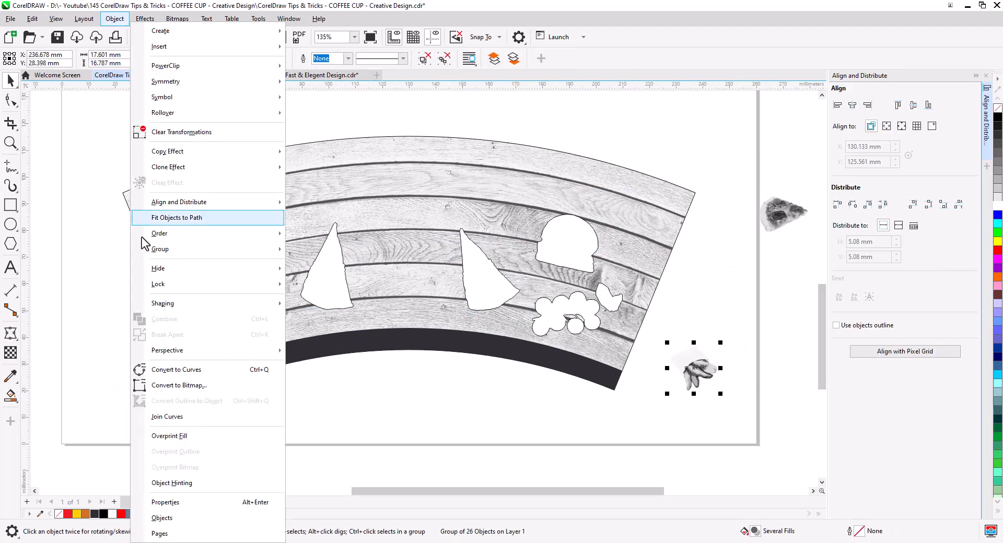
pyautogui.moveTo(163, 303)
pyautogui.click(318, 400)
pyautogui.click(997, 205)
pyautogui.moveTo(738, 408); pyautogui.dragTo(739, 341)
# Place the outlined potato-wedge packet at the cup's lower center and add copies rotated about 190° at the upper right and upper left
pyautogui.click(695, 367)
pyautogui.moveTo(693, 367); pyautogui.dragTo(399, 295)
pyautogui.moveTo(399, 295); pyautogui.dragTo(642, 223)
pyautogui.click(642, 223)
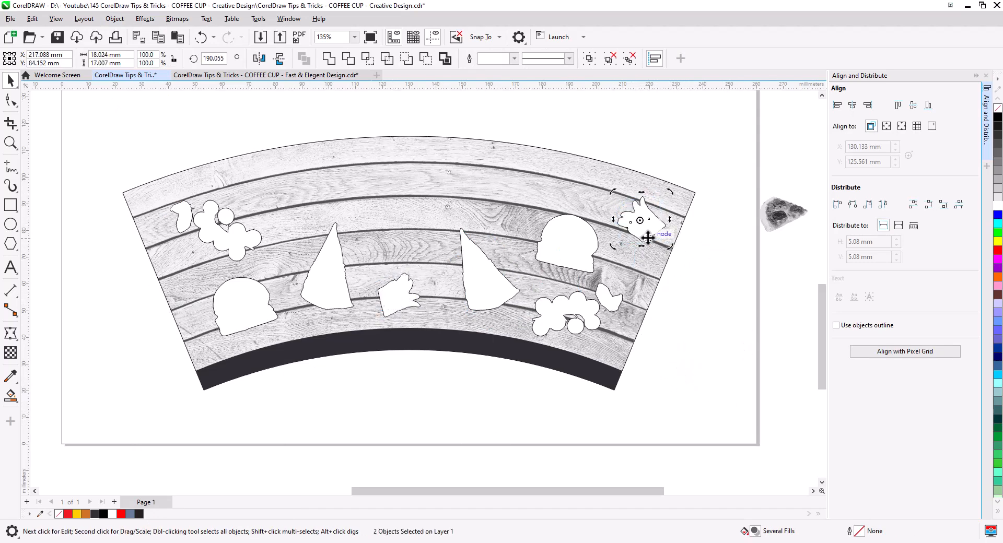
pyautogui.moveTo(305, 231); pyautogui.dragTo(297, 219)
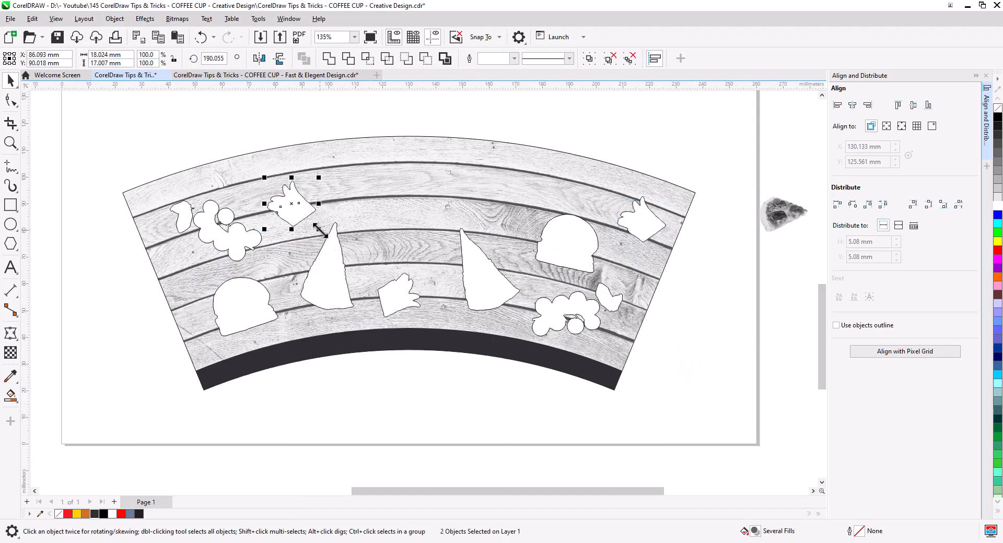
pyautogui.click(249, 111)
# Create a white-filled Boundary outline around the traced pepperoni pizza outside the cup's lower right corner
pyautogui.moveTo(775, 218); pyautogui.dragTo(675, 356)
pyautogui.moveTo(710, 372); pyautogui.dragTo(731, 387)
pyautogui.click(115, 19)
pyautogui.moveTo(160, 302)
pyautogui.click(319, 398)
pyautogui.click(662, 400)
pyautogui.click(671, 383)
pyautogui.click(998, 206)
pyautogui.moveTo(751, 315); pyautogui.dragTo(642, 401)
# Place the outlined pepperoni pizza at the cup's center and copy it to the upper right planks with a different rotation
pyautogui.moveTo(680, 373); pyautogui.dragTo(383, 270)
pyautogui.moveTo(382, 269); pyautogui.dragTo(515, 226)
pyautogui.click(517, 222)
pyautogui.moveTo(542, 246); pyautogui.dragTo(518, 259)
# Move the right-hand burger closer to the cup's upper edge and adjust the right-hand tomatoes slightly upward
pyautogui.moveTo(508, 114); pyautogui.dragTo(614, 282)
pyautogui.moveTo(572, 246); pyautogui.dragTo(577, 219)
pyautogui.moveTo(703, 395); pyautogui.dragTo(526, 269)
pyautogui.moveTo(573, 320); pyautogui.dragTo(580, 308)
# Combine all the white food outlines into one curve and bring it in front of the food illustrations
pyautogui.click(400, 381)
pyautogui.click(593, 309)
pyautogui.keyDown('shift'); pyautogui.click(643, 230); pyautogui.keyUp('shift')
pyautogui.keyDown('shift'); pyautogui.click(580, 235); pyautogui.keyUp('shift')
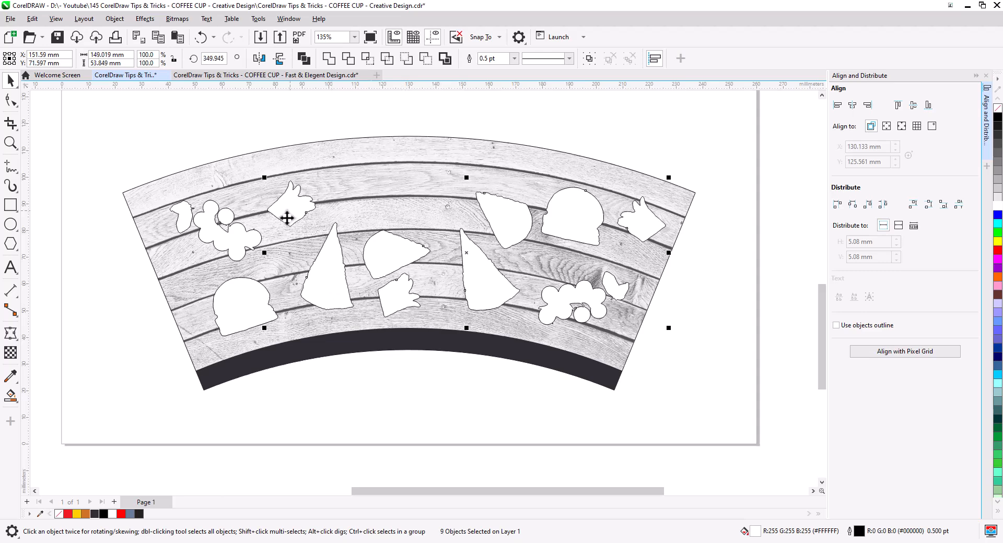
pyautogui.click(303, 58)
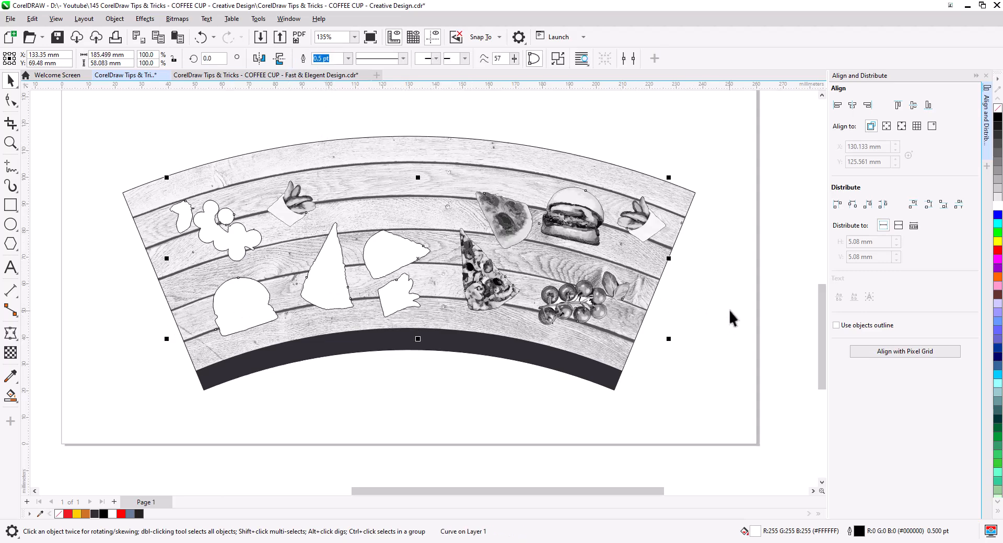
pyautogui.rightClick(384, 263)
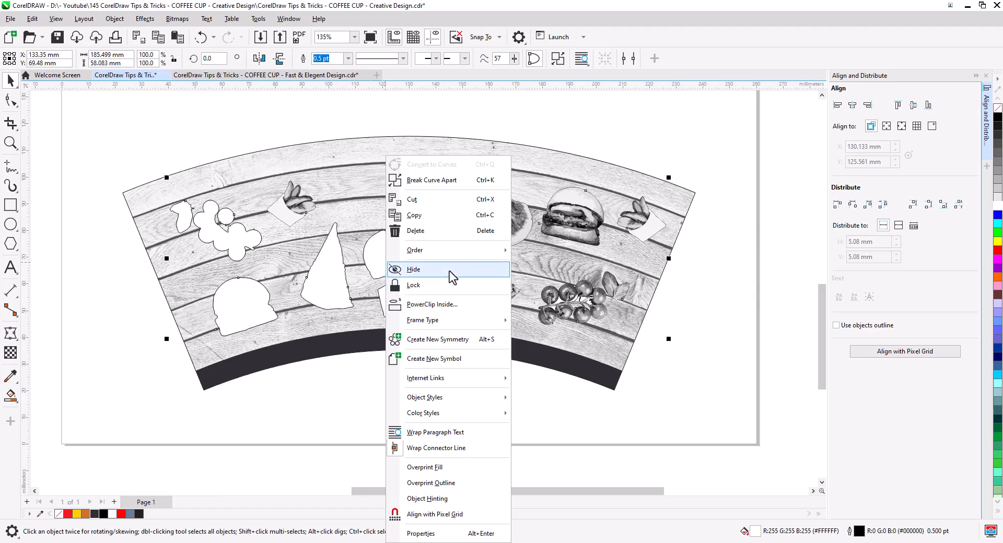
pyautogui.moveTo(454, 249)
pyautogui.click(554, 254)
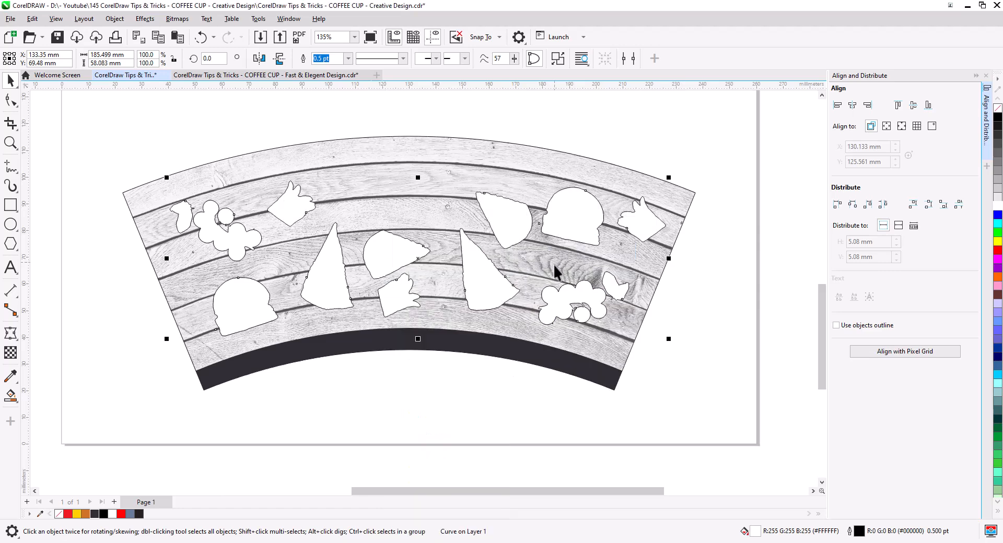
# Apply a drop shadow to the combined white curve, offset about 1.4 mm horizontally and -1.1 mm vertically
pyautogui.click(16, 337)
pyautogui.click(47, 332)
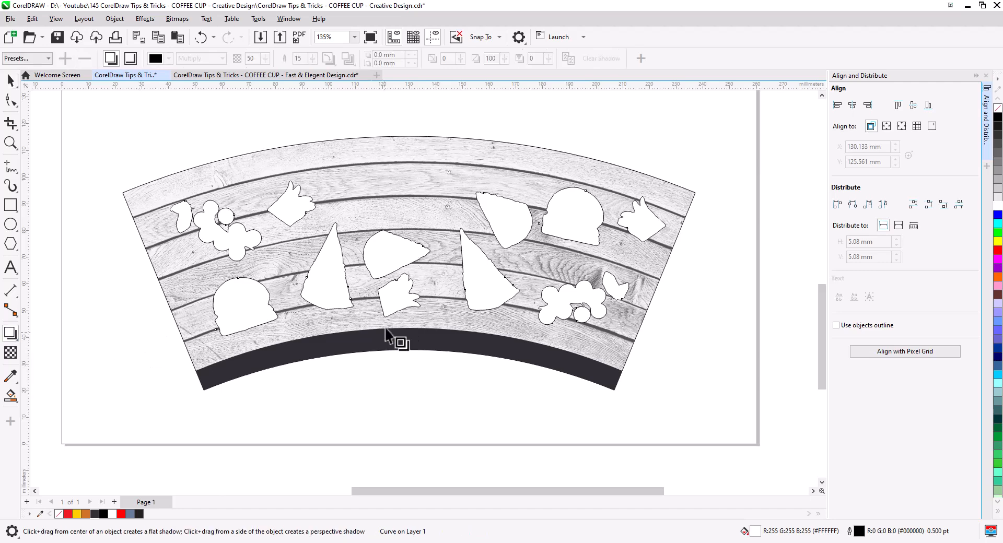
pyautogui.moveTo(515, 351); pyautogui.dragTo(525, 335)
pyautogui.moveTo(721, 405); pyautogui.dragTo(500, 339)
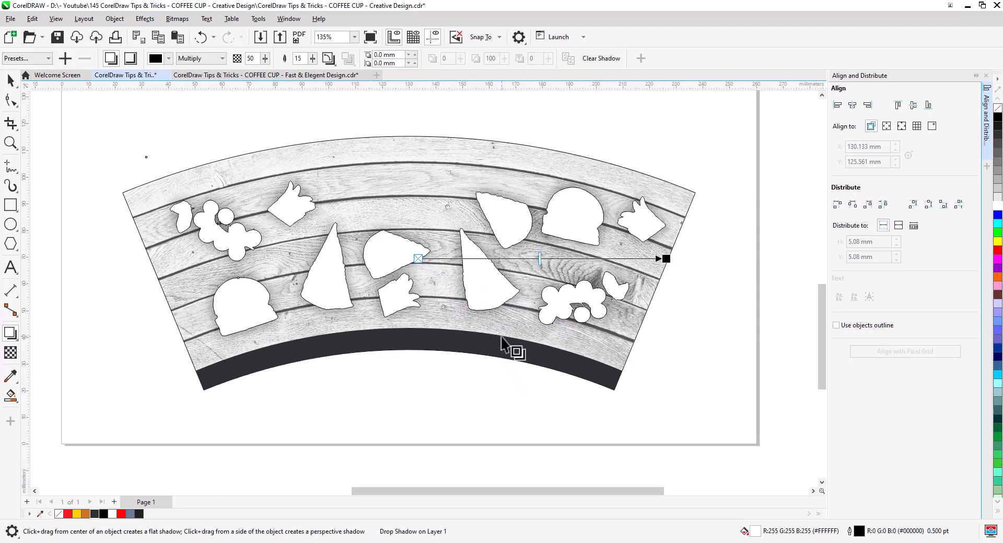
pyautogui.moveTo(658, 282); pyautogui.dragTo(594, 395)
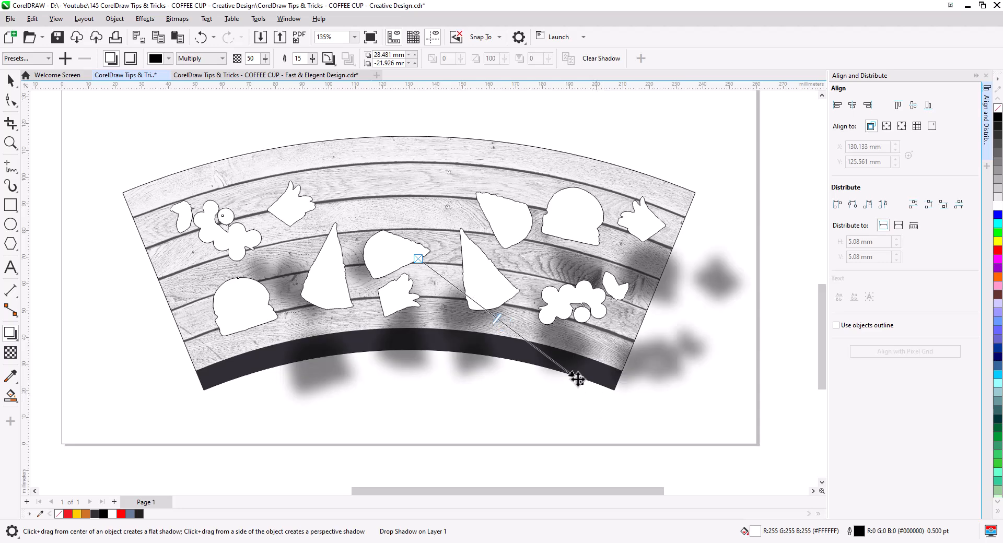
pyautogui.moveTo(535, 346); pyautogui.dragTo(528, 342)
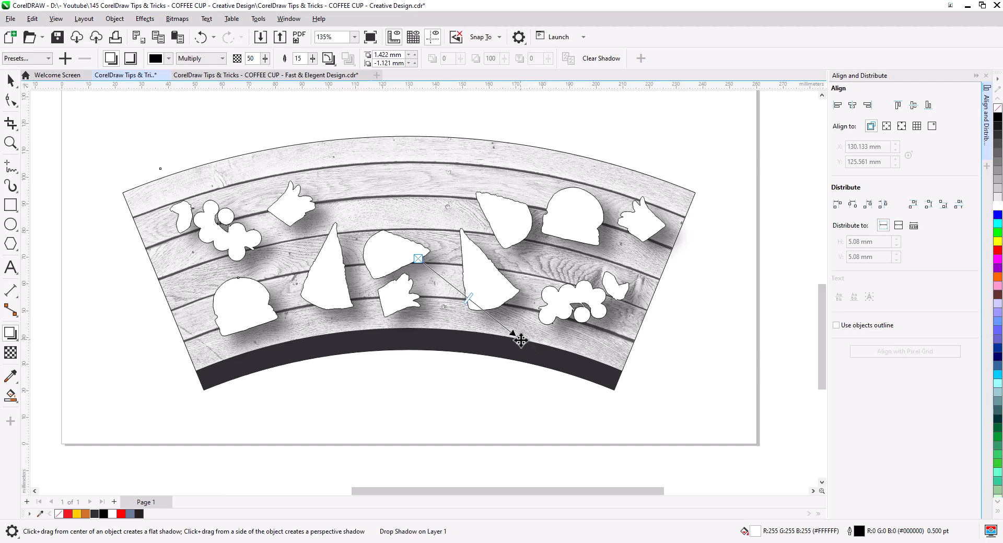
# Set the drop shadow's opacity to 87 and its feathering to 10
pyautogui.moveTo(466, 302); pyautogui.dragTo(499, 333)
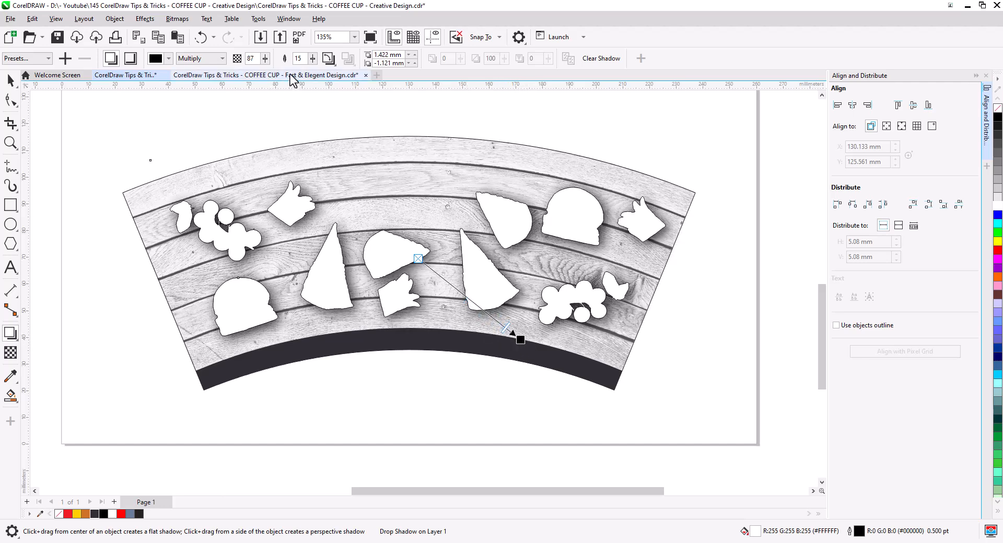
pyautogui.press('BackSpace')
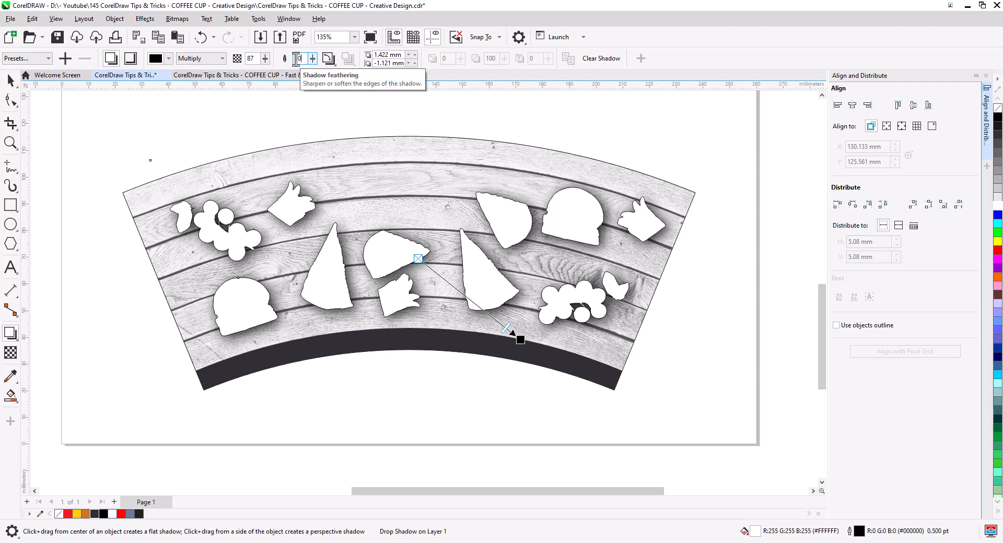
pyautogui.write('10')
pyautogui.press('Return')
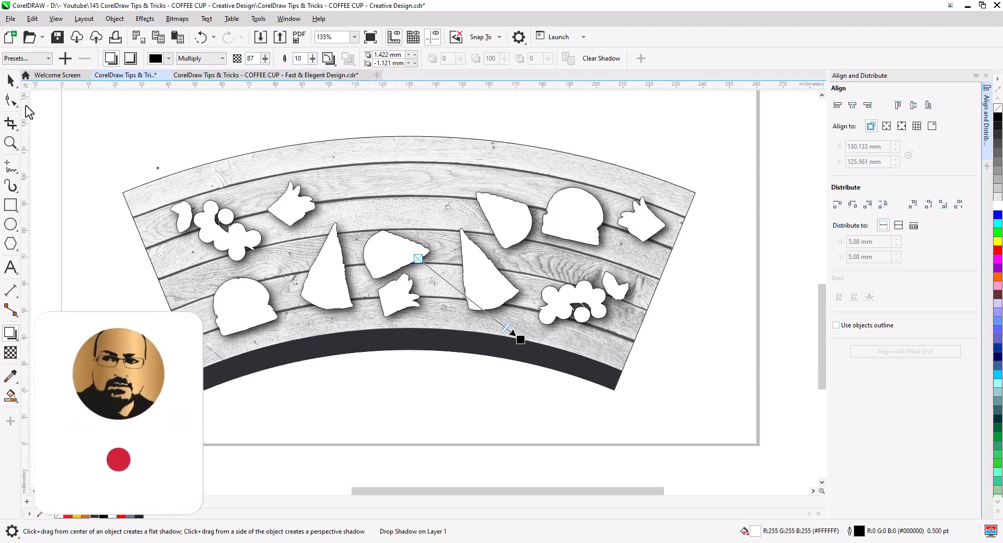
pyautogui.click(10, 81)
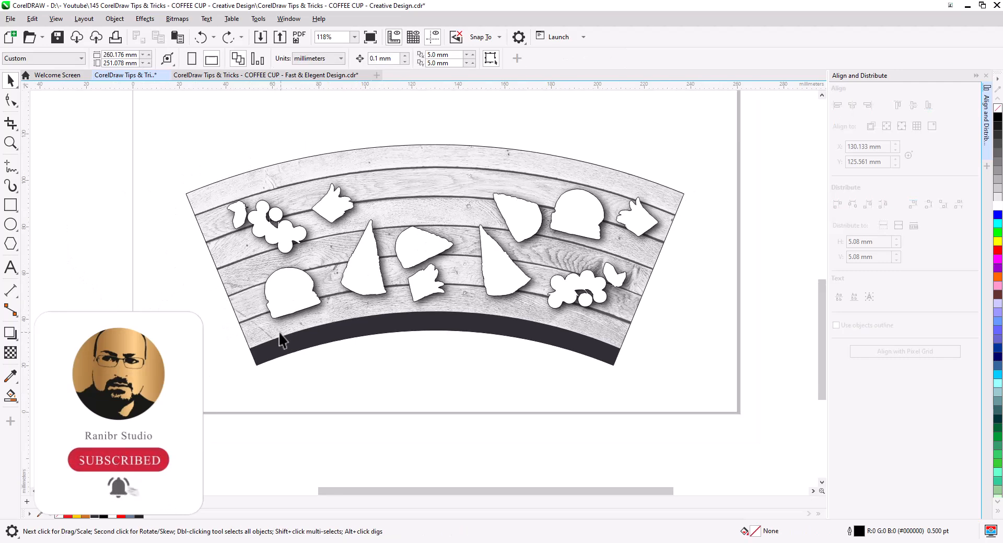
# Break the drop shadow apart from the combined white curve and delete the curve
pyautogui.click(281, 327)
pyautogui.rightClick(276, 321)
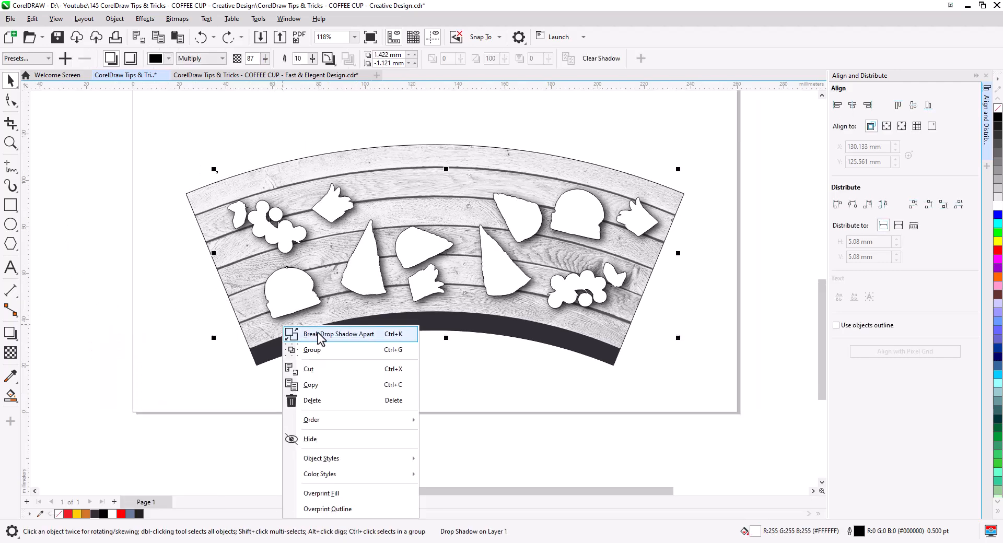
pyautogui.press('Escape')
pyautogui.click(165, 328)
pyautogui.click(283, 295)
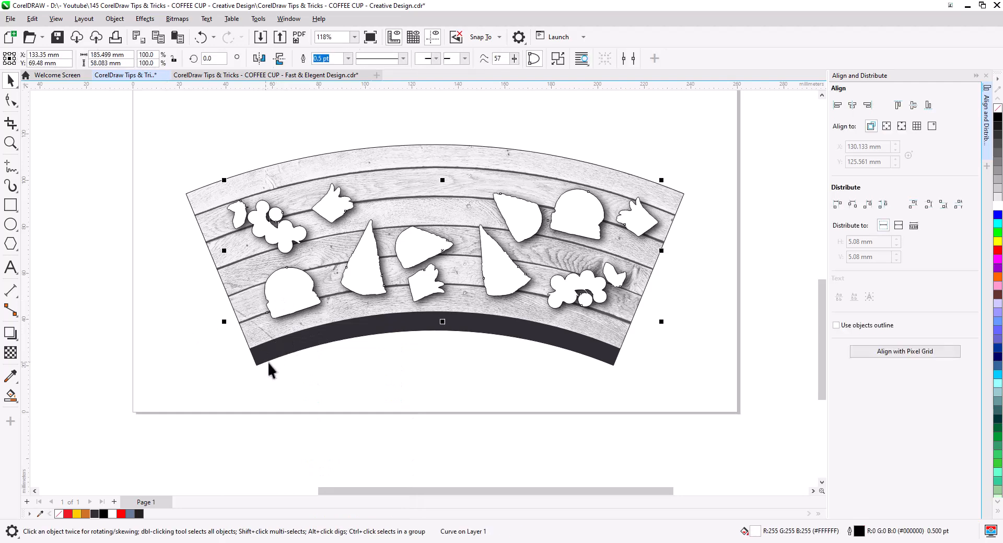
pyautogui.press('Delete')
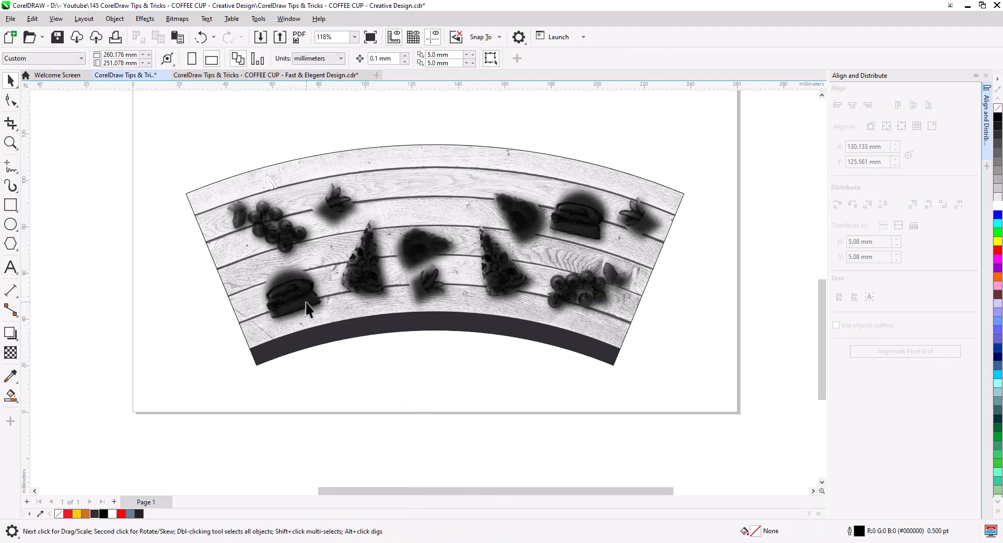
# Send the separated shadow to the back of the layer and raise it one level above the wood texture
pyautogui.click(307, 309)
pyautogui.hotkey('shift', 'pagedown')
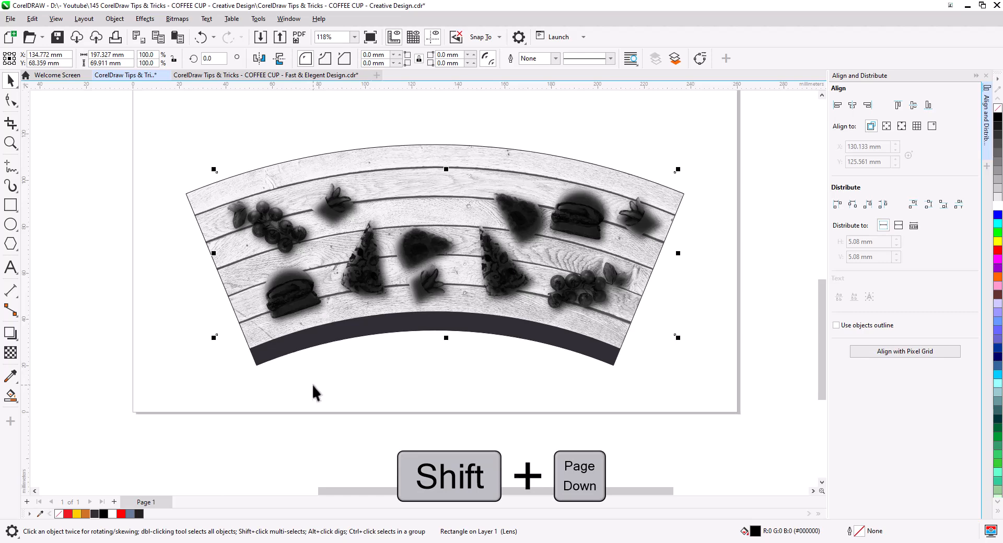
pyautogui.hotkey('ctrl', 'pageup')
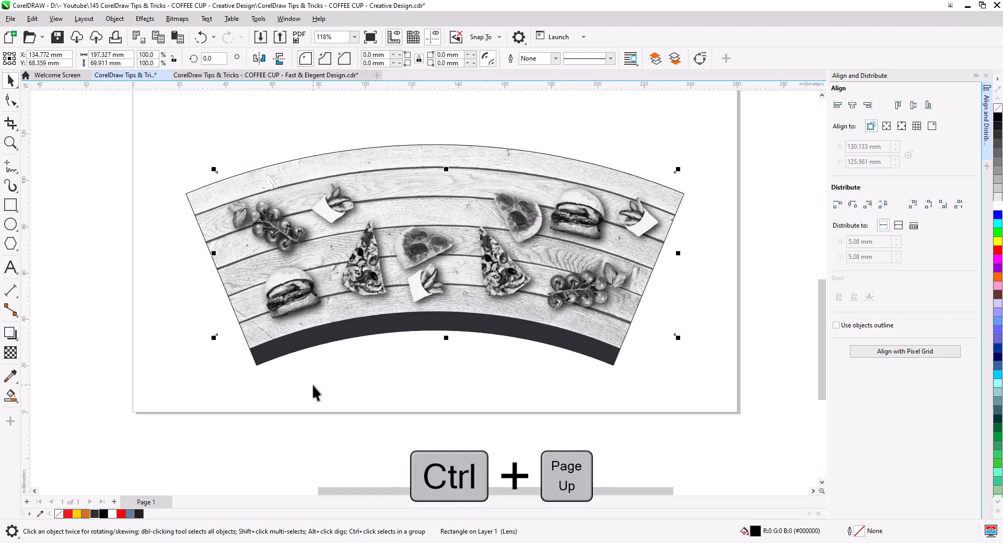
pyautogui.click(131, 308)
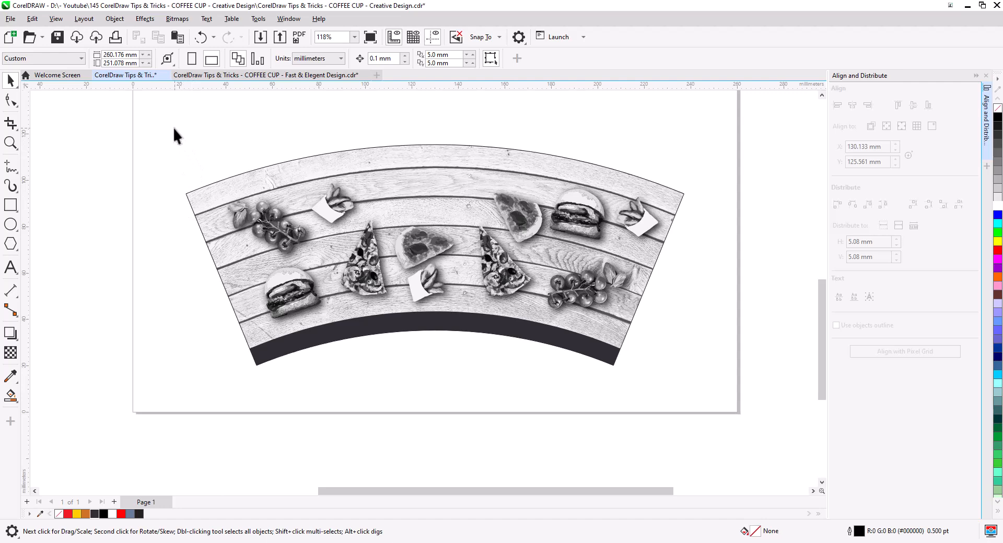
# Convert all food illustrations and their shadow to one 300 dpi Grayscale (8-bit) bitmap with a transparent background
pyautogui.moveTo(312, 221); pyautogui.dragTo(726, 359)
pyautogui.click(177, 19)
pyautogui.click(198, 44)
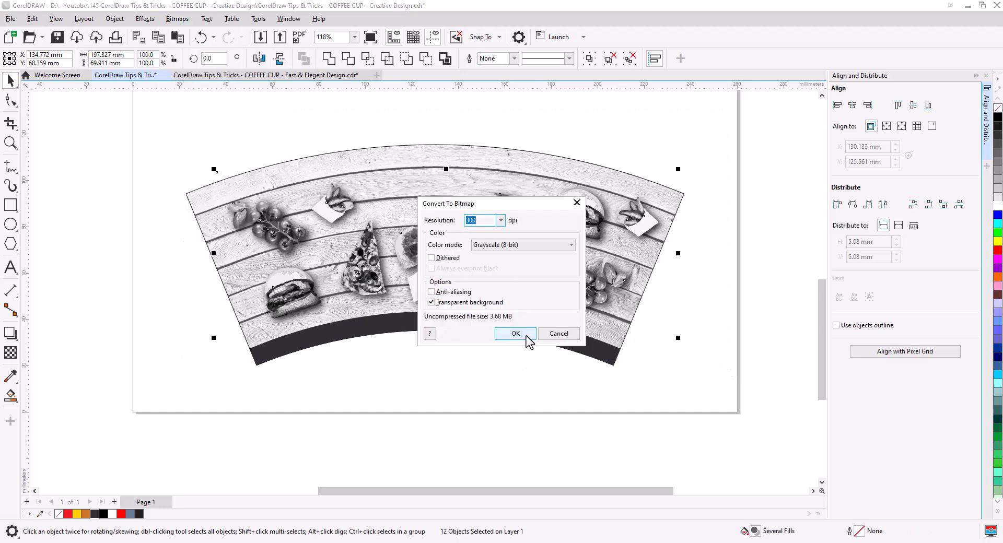
pyautogui.click(515, 334)
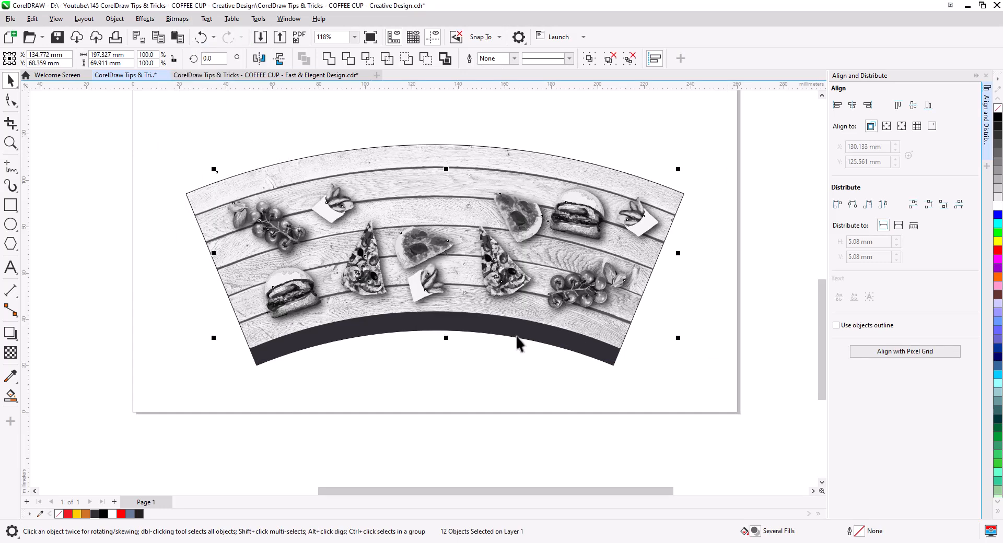
# Apply a uniform transparency of 26 to the grayscale food bitmap so it blends into the wood texture
pyautogui.scroll(2, 491, 335)
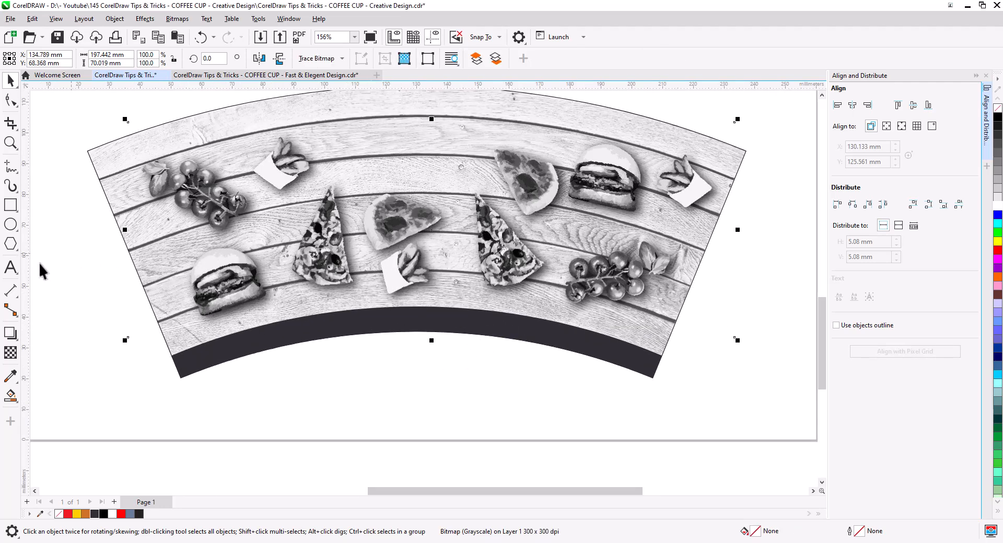
pyautogui.click(10, 353)
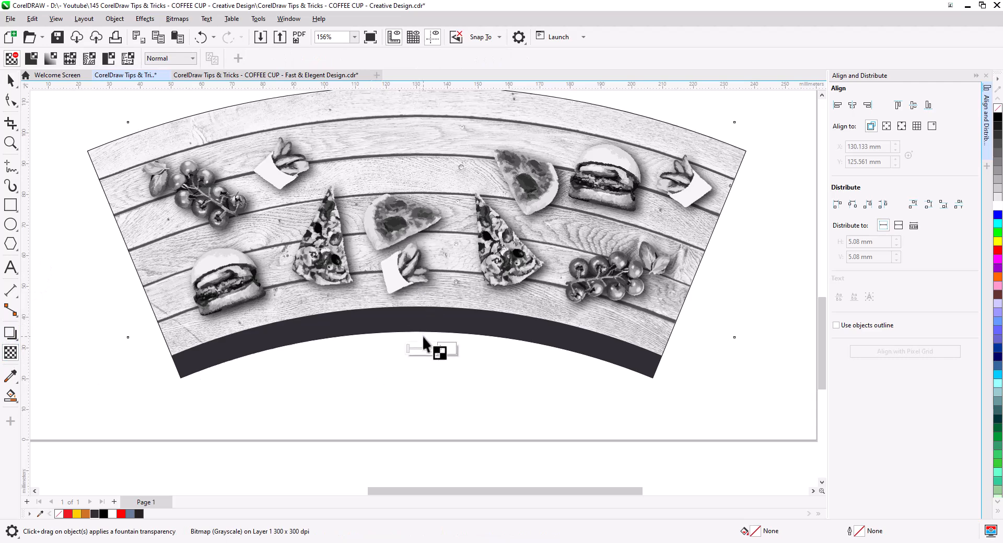
pyautogui.moveTo(408, 349); pyautogui.dragTo(415, 353)
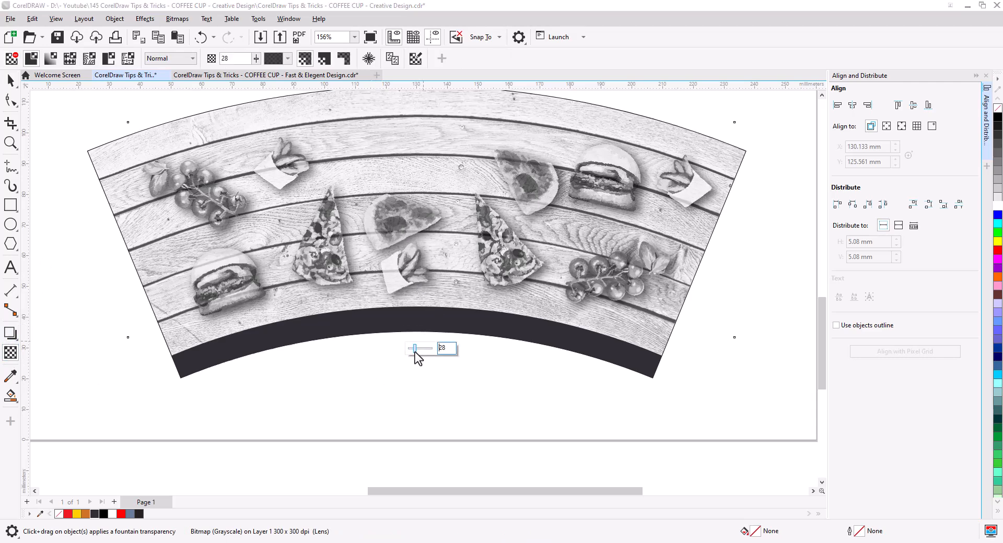
pyautogui.moveTo(416, 352); pyautogui.dragTo(418, 352)
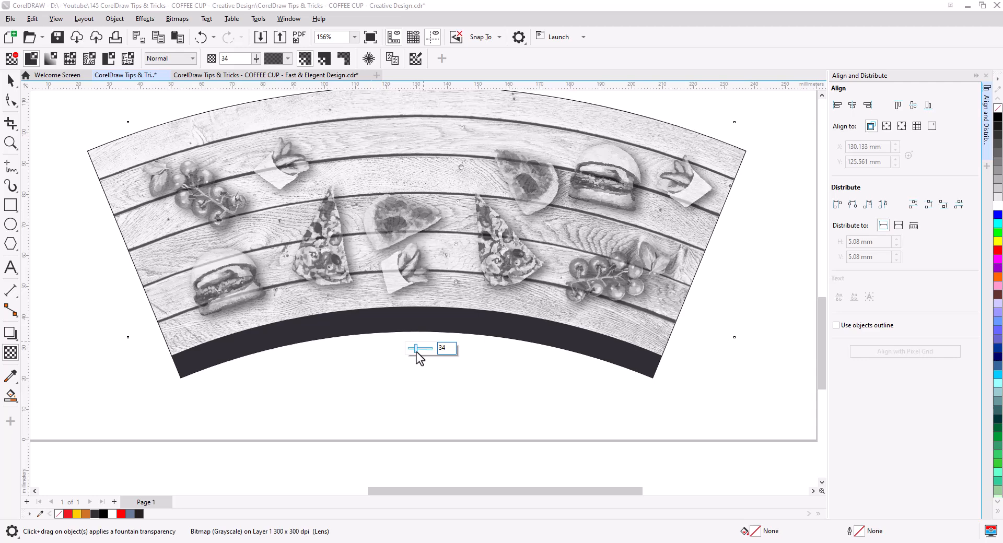
pyautogui.moveTo(415, 352); pyautogui.dragTo(414, 352)
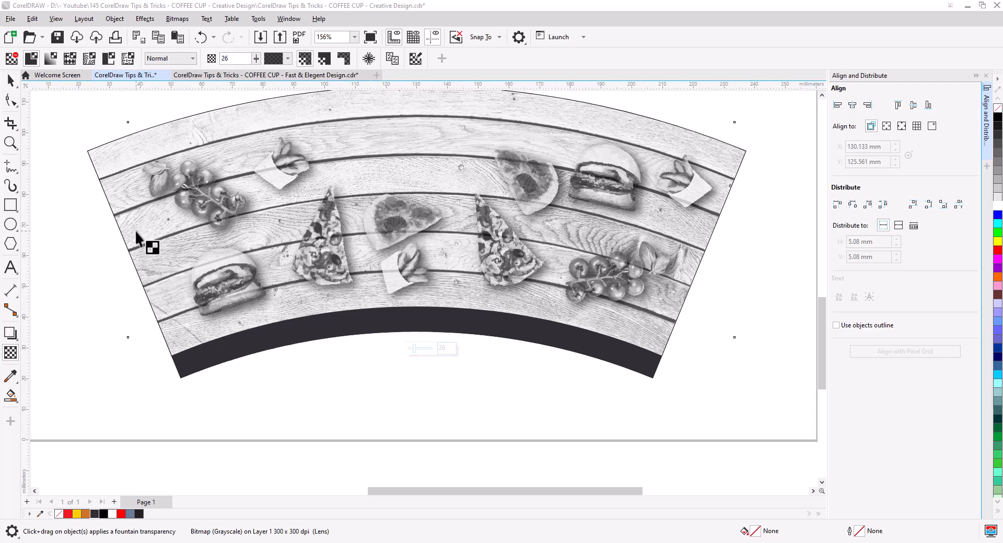
pyautogui.click(11, 80)
pyautogui.click(396, 409)
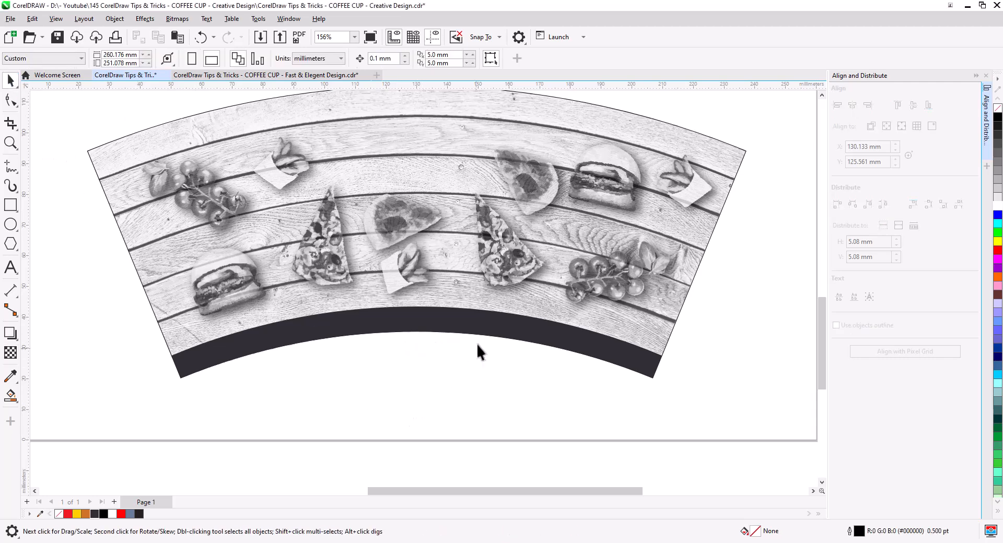
# Send the wrap's full outline curve to the back of the layer
pyautogui.scroll(-1, 507, 314)
pyautogui.click(502, 278)
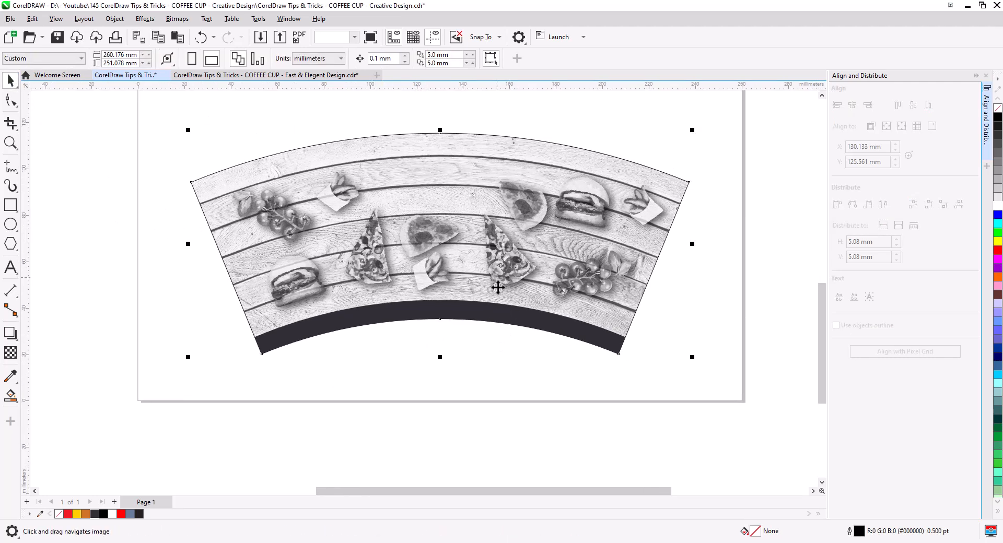
pyautogui.moveTo(511, 274); pyautogui.dragTo(511, 283)
pyautogui.hotkey('ctrl', 'z')
pyautogui.hotkey('shift', 'pagedown')
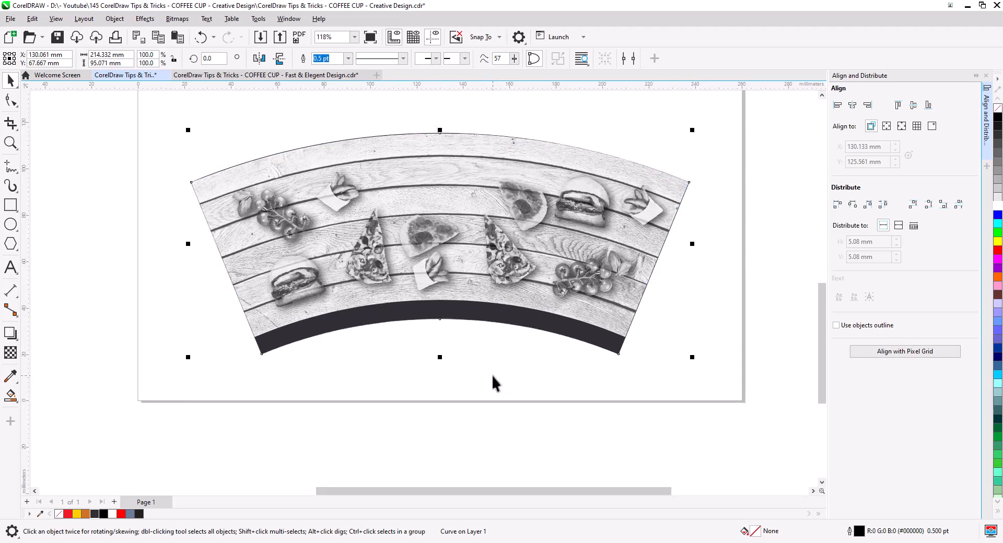
pyautogui.click(509, 397)
pyautogui.click(499, 268)
pyautogui.moveTo(502, 269); pyautogui.dragTo(507, 294)
pyautogui.hotkey('ctrl', 'z')
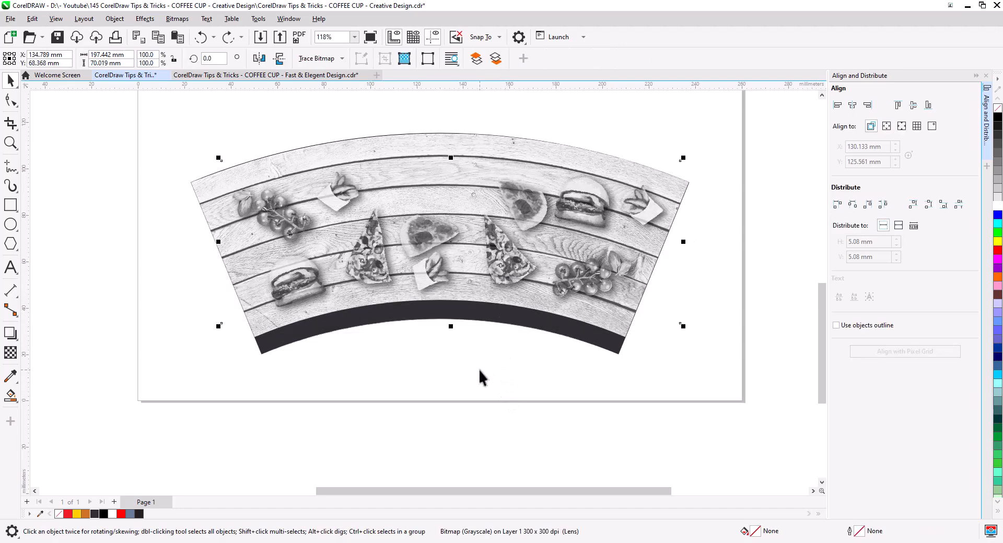
pyautogui.click(478, 371)
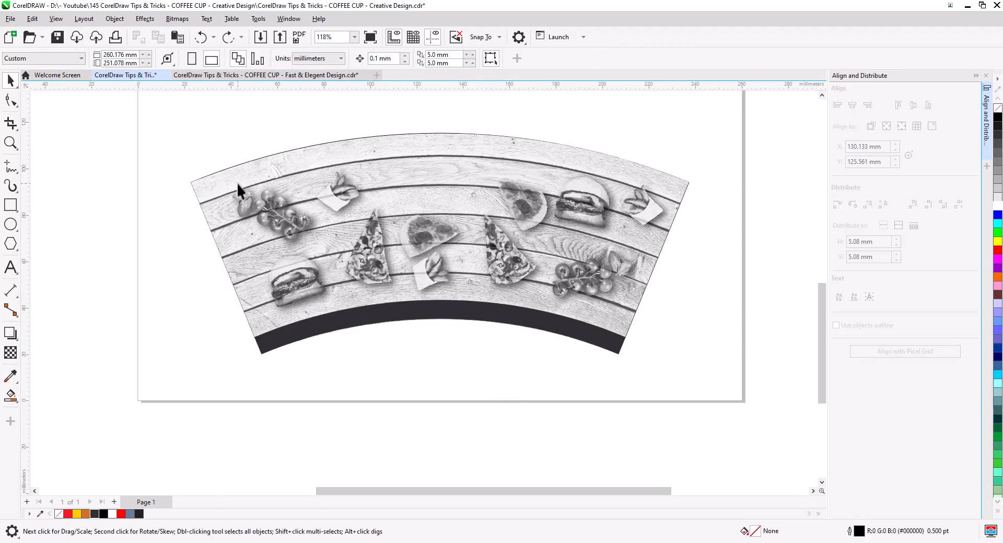
# Draw a rectangle about 44 by 42 mm across the wrap's upper edge and centre it horizontally on the dark band
pyautogui.click(11, 204)
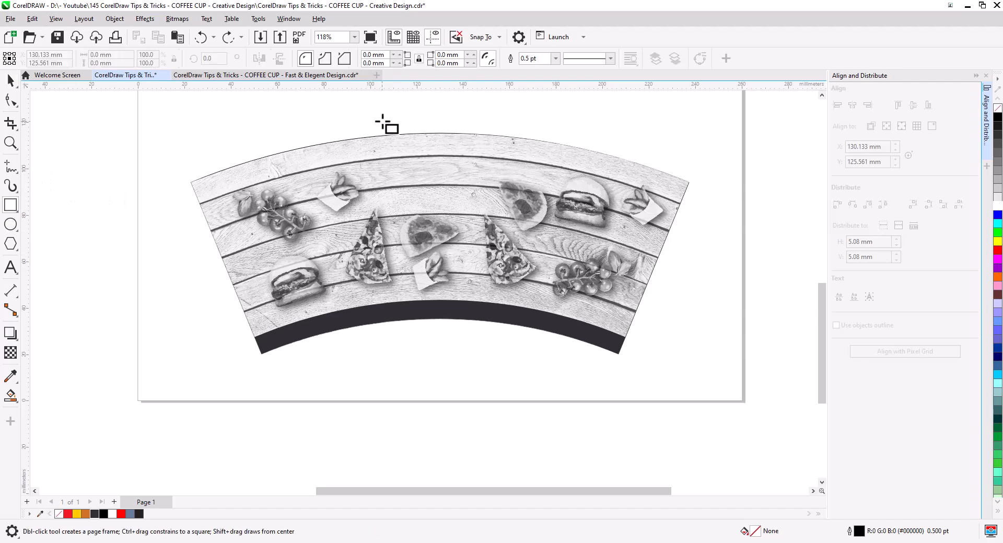
pyautogui.moveTo(386, 110)
pyautogui.mouseDown()
pyautogui.moveTo(476, 213)
pyautogui.moveTo(489, 209)
pyautogui.mouseUp()
pyautogui.click(11, 81)
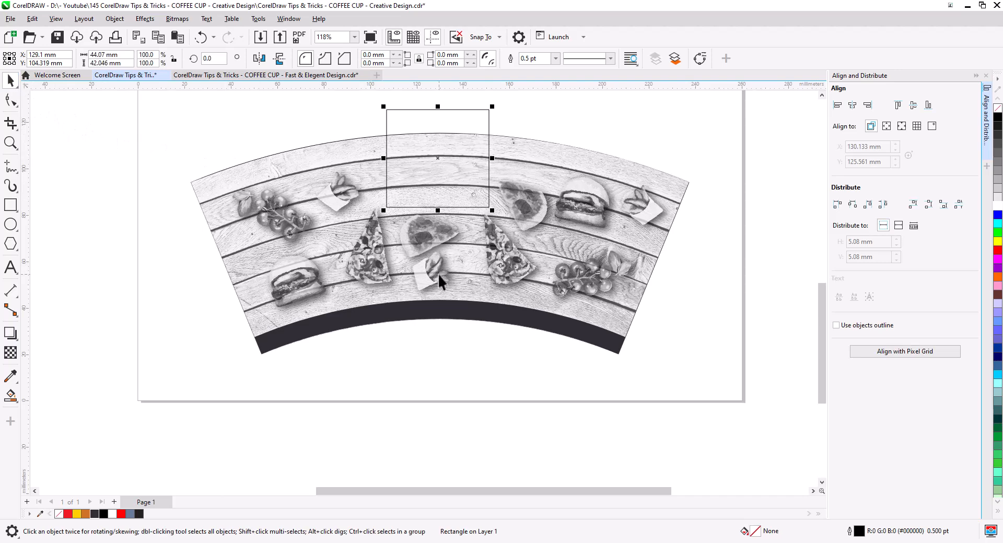
pyautogui.keyDown('shift'); pyautogui.click(454, 315); pyautogui.keyUp('shift')
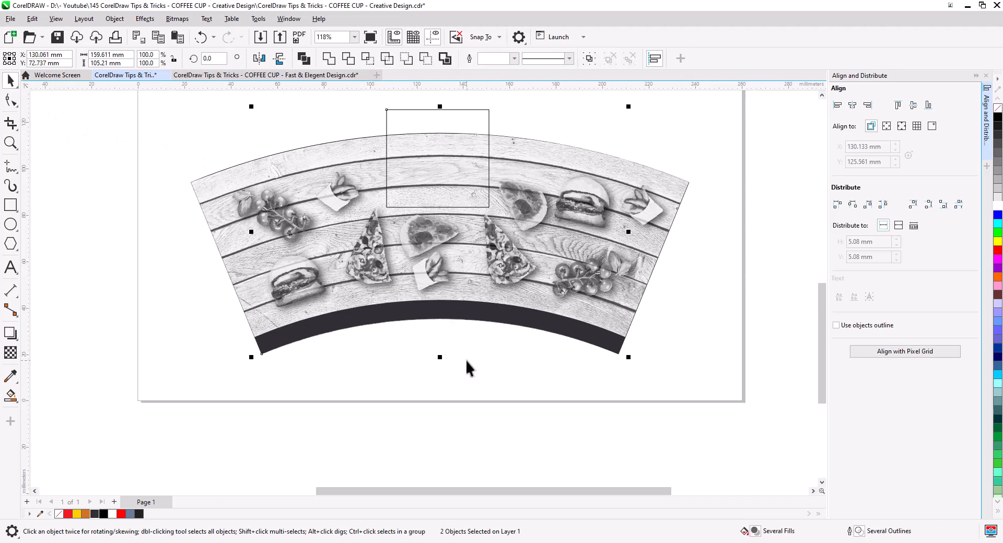
pyautogui.click(852, 105)
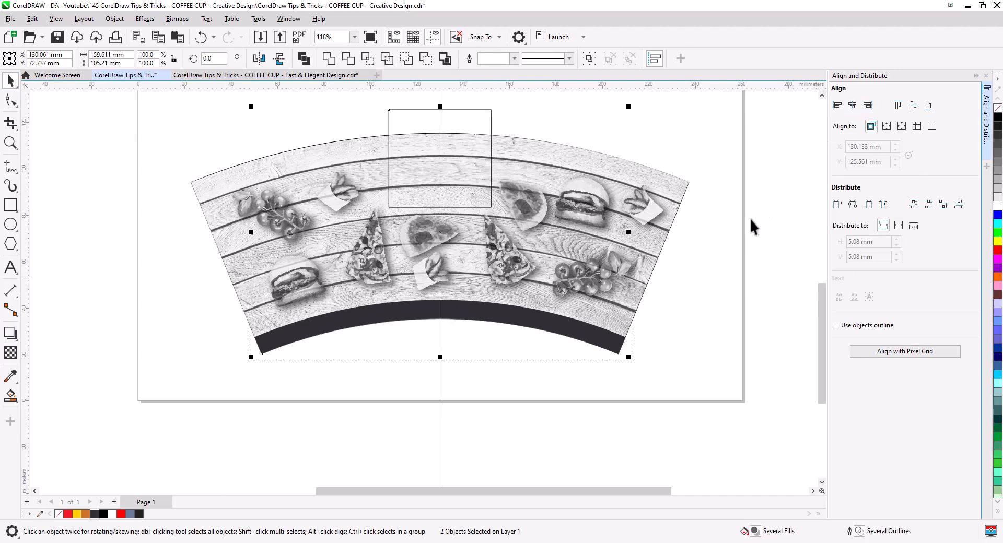
pyautogui.click(748, 217)
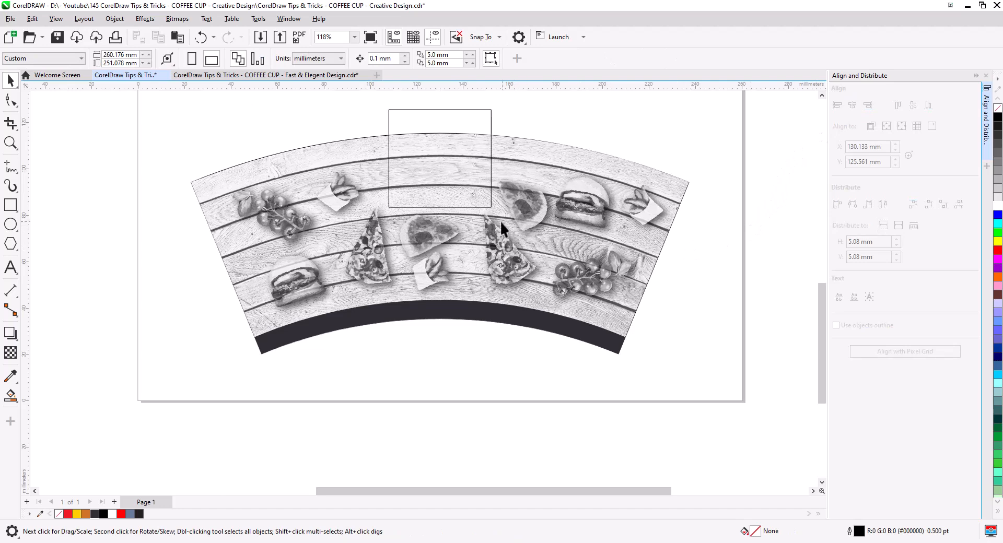
# Extend the rectangle's bottom edge downward to about 45 mm total height and turn the rectangle into an editable curve
pyautogui.click(441, 207)
pyautogui.moveTo(440, 210); pyautogui.dragTo(439, 217)
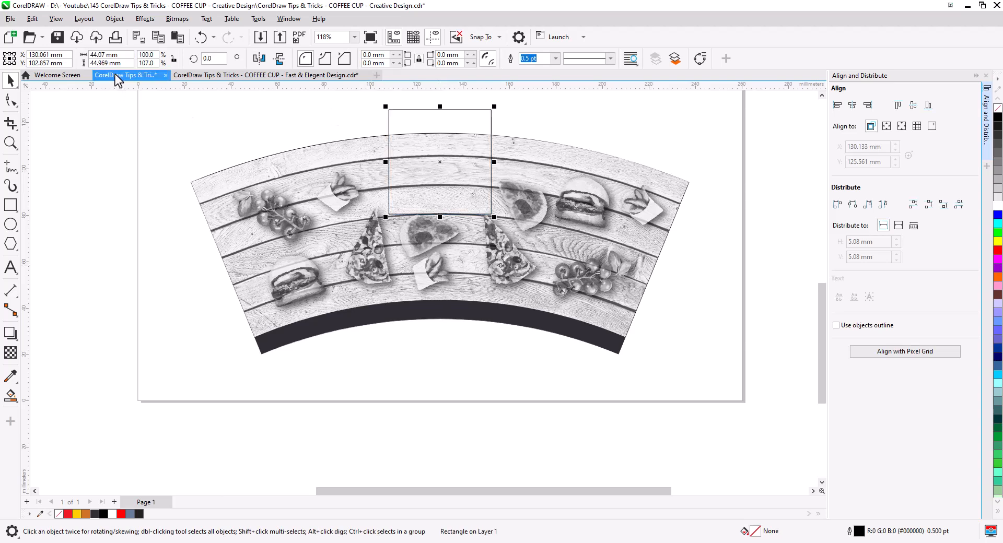
pyautogui.click(114, 19)
pyautogui.moveTo(179, 305)
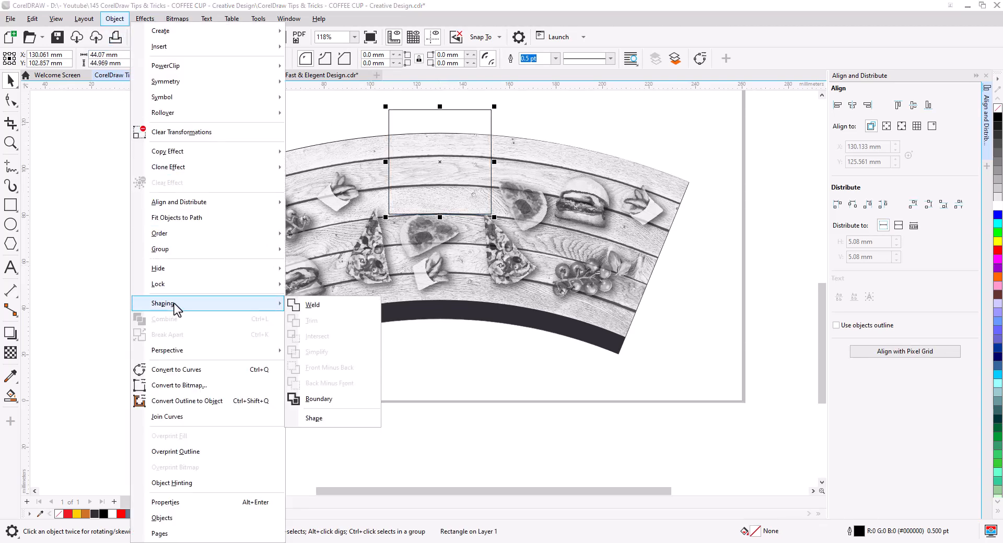
pyautogui.click(316, 308)
# Add a midpoint node to the shape's bottom edge and raise both bottom corners to form a centred downward point
pyautogui.click(11, 100)
pyautogui.scroll(2, 436, 217)
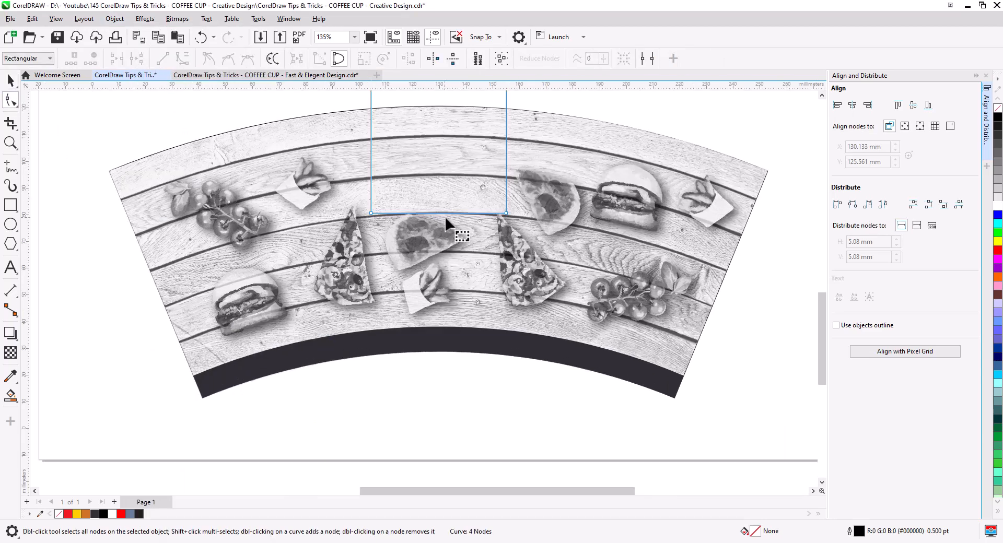
pyautogui.moveTo(360, 255); pyautogui.dragTo(554, 298)
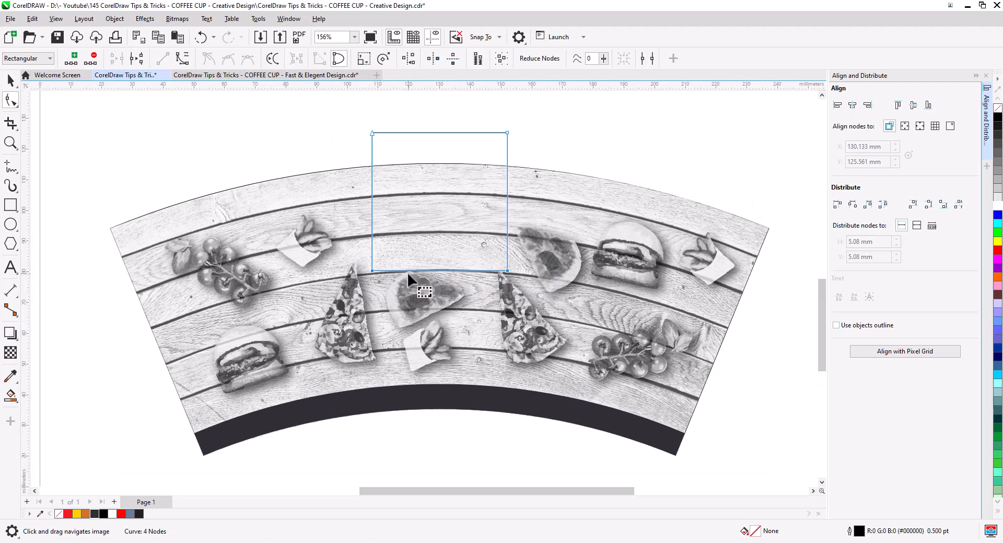
pyautogui.click(72, 58)
pyautogui.moveTo(399, 281); pyautogui.dragTo(422, 286)
pyautogui.press('Delete')
pyautogui.press('Delete')
pyautogui.moveTo(486, 260); pyautogui.dragTo(330, 180)
pyautogui.click(162, 60)
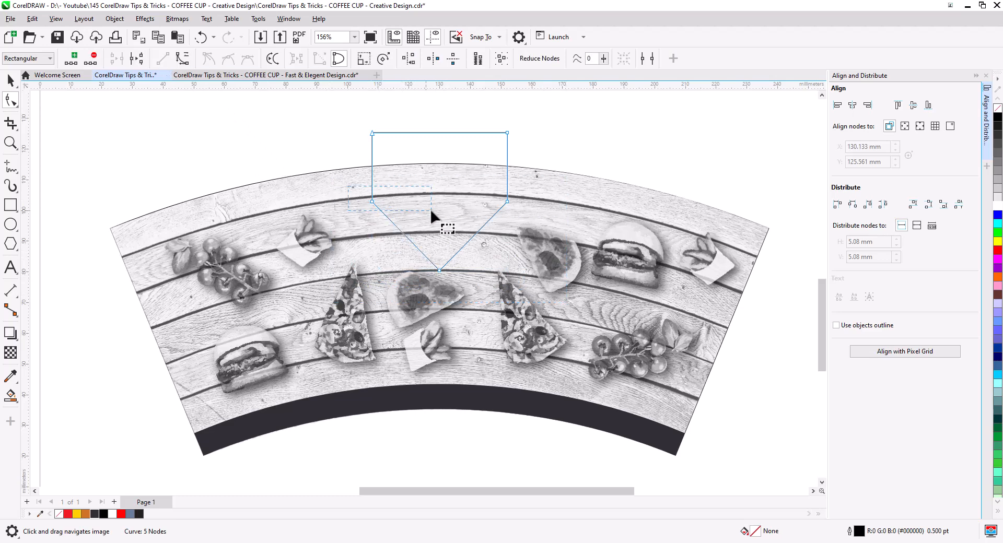
pyautogui.moveTo(507, 201); pyautogui.dragTo(507, 209)
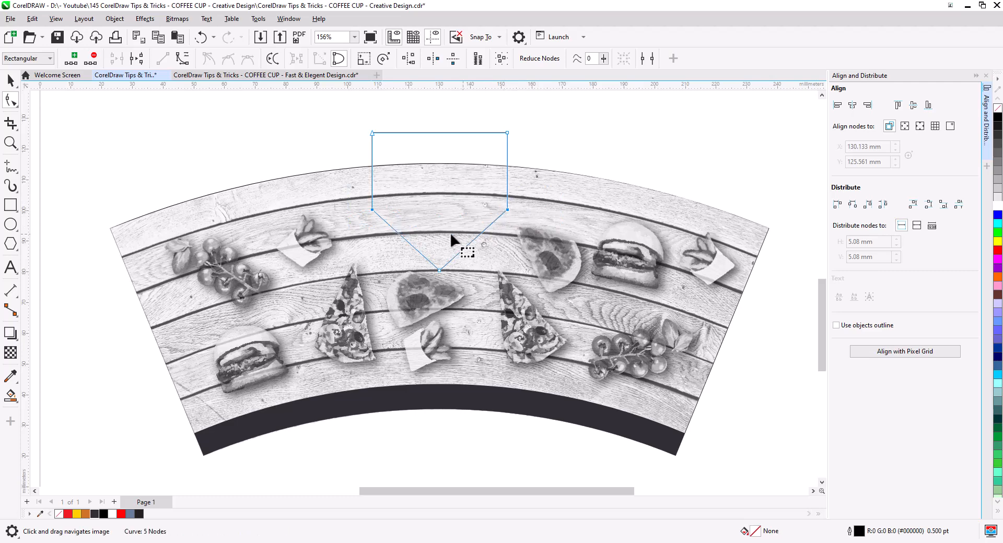
# Fill the pointed banner shape with red
pyautogui.click(10, 80)
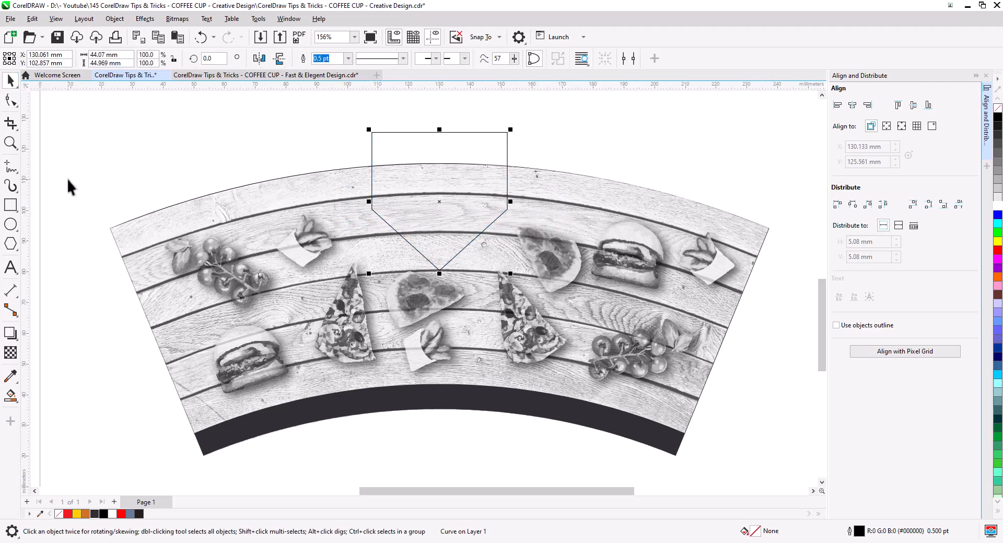
pyautogui.click(68, 514)
pyautogui.click(82, 402)
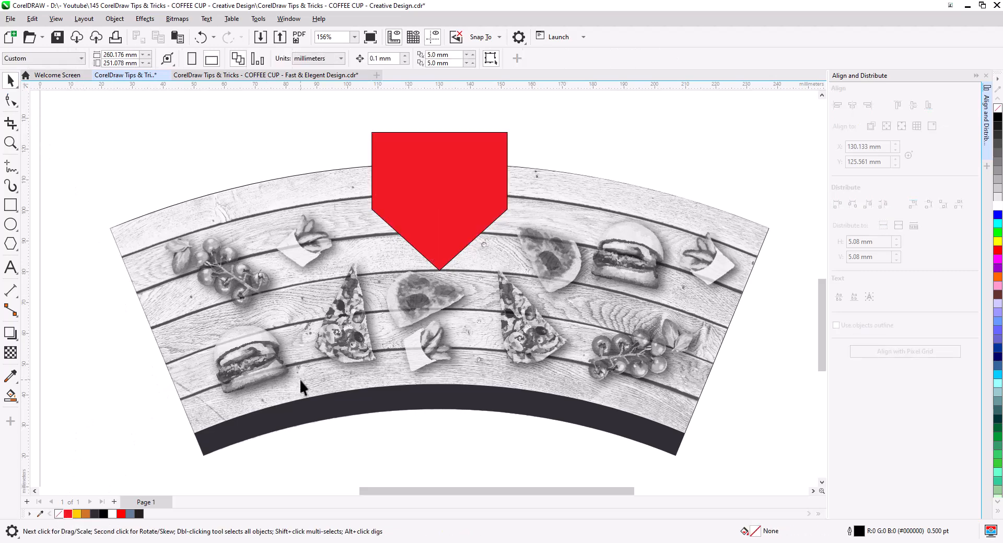
# Draw a closed six-node ribbon outline with the Bézier tool, slanting down to the right across the red banner's lower part
pyautogui.moveTo(468, 309); pyautogui.dragTo(505, 329)
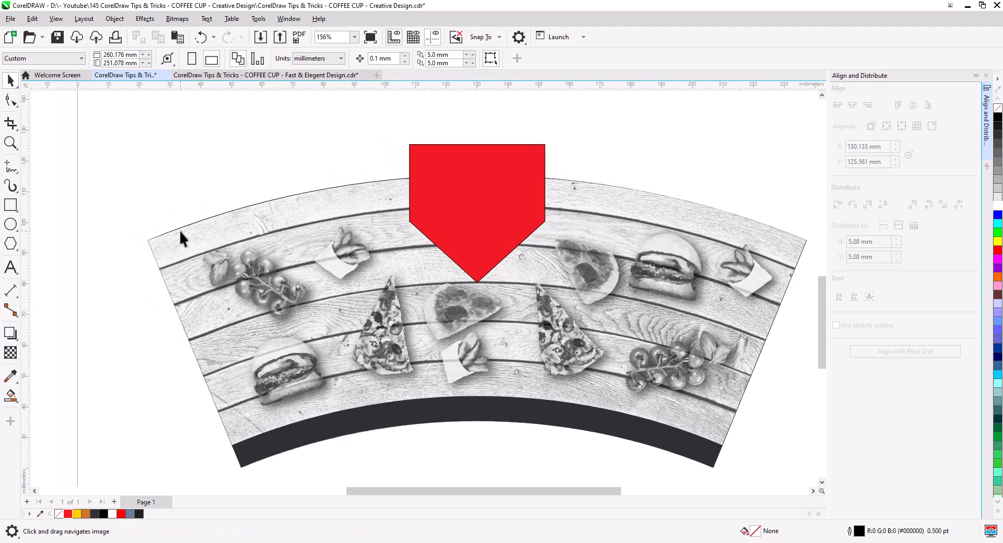
pyautogui.click(8, 167)
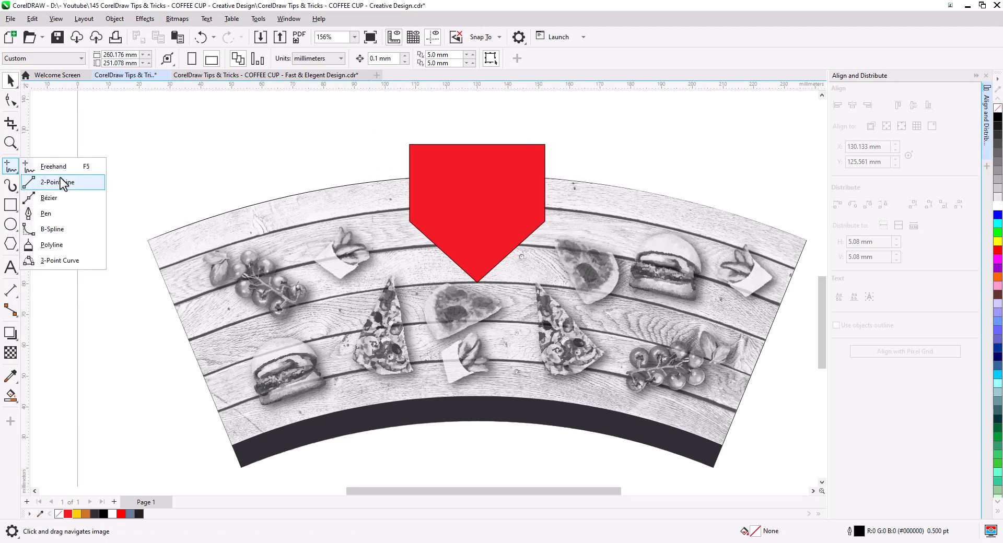
pyautogui.click(59, 198)
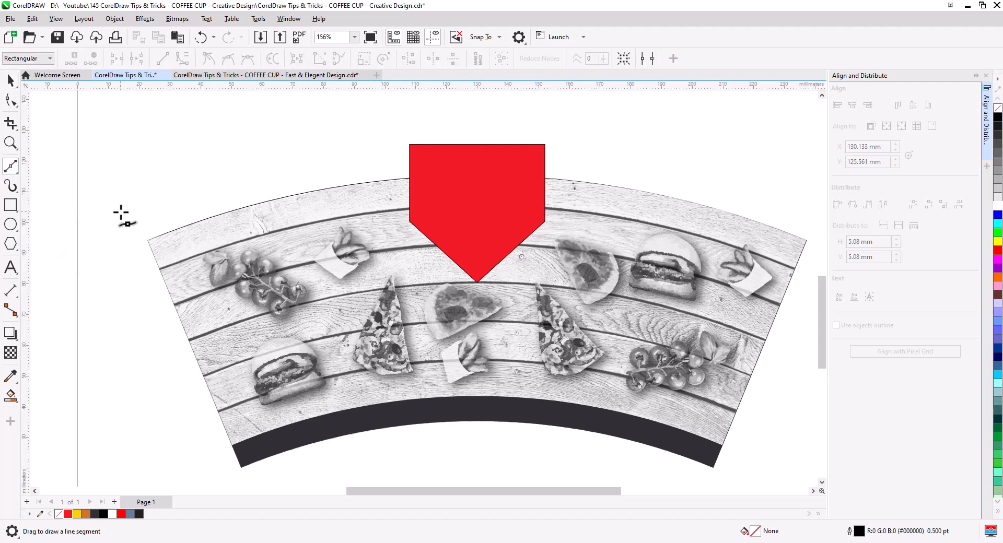
pyautogui.click(536, 234)
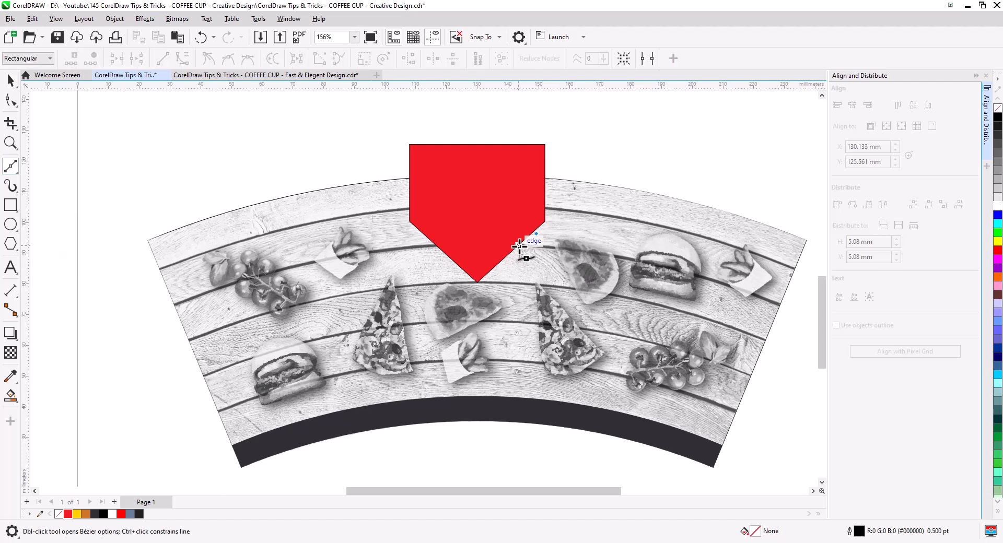
pyautogui.click(517, 242)
pyautogui.click(429, 212)
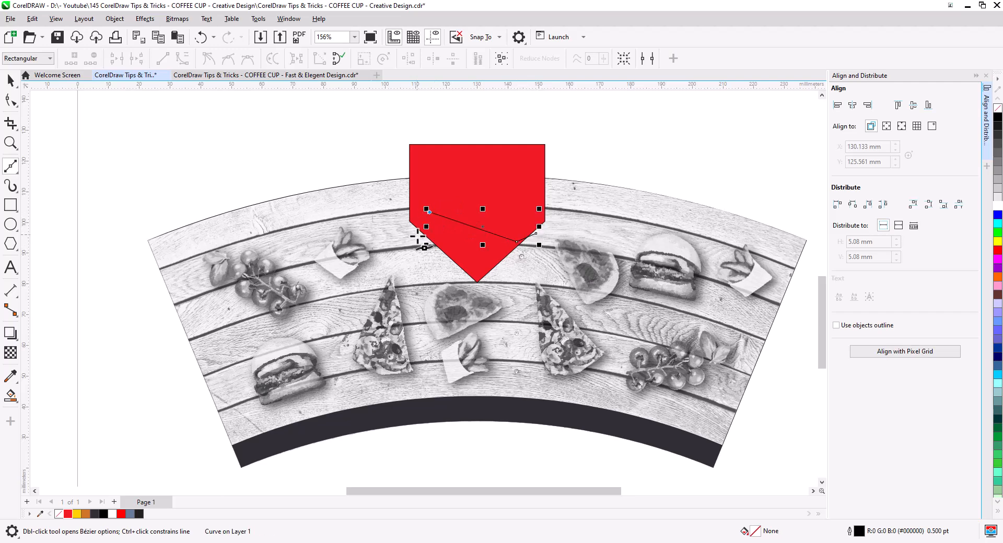
pyautogui.click(415, 255)
pyautogui.click(439, 233)
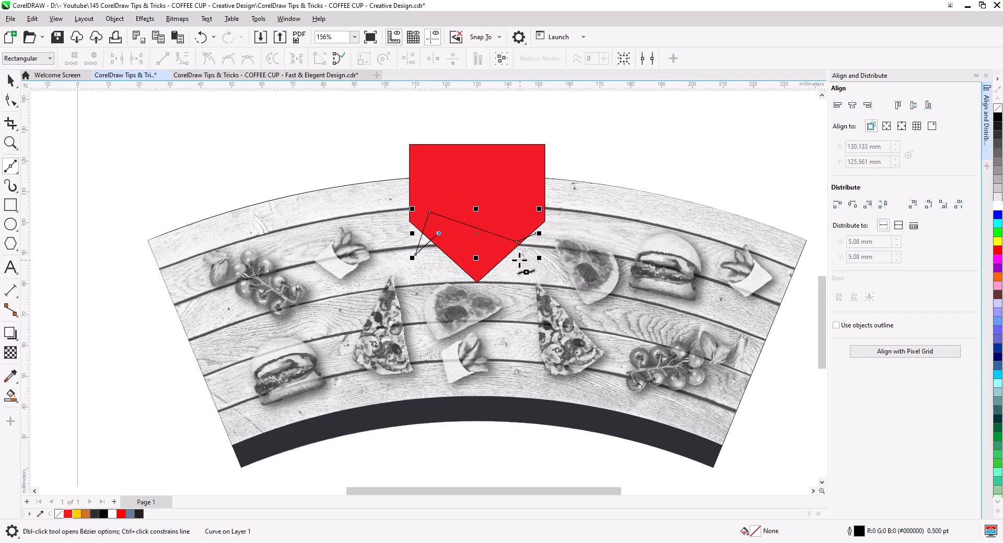
pyautogui.click(517, 257)
pyautogui.click(536, 233)
# Convert the ribbon outline's segments to curves and bend its upper edge and folded ends into rounded shapes
pyautogui.click(11, 99)
pyautogui.click(184, 61)
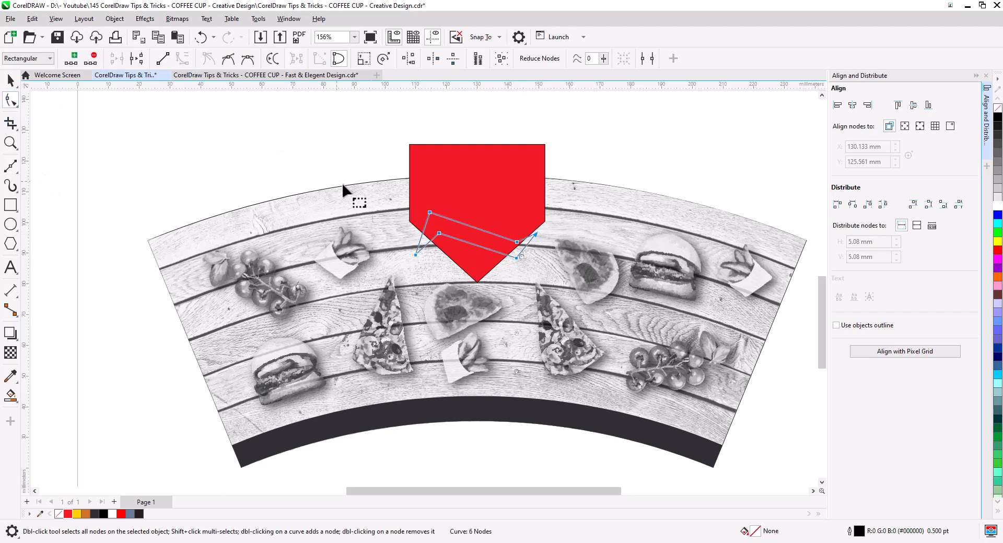
pyautogui.moveTo(426, 238); pyautogui.dragTo(478, 223)
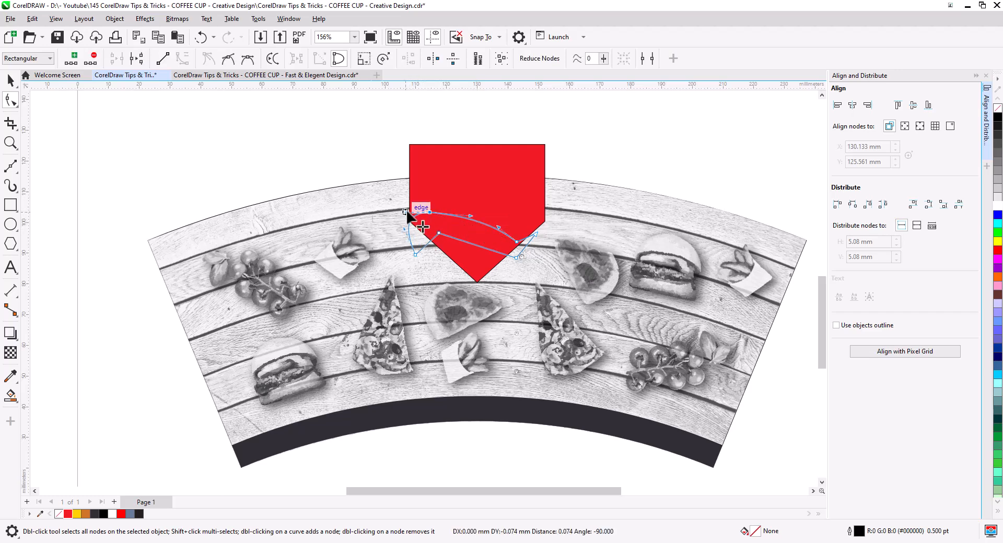
pyautogui.scroll(3, 533, 258)
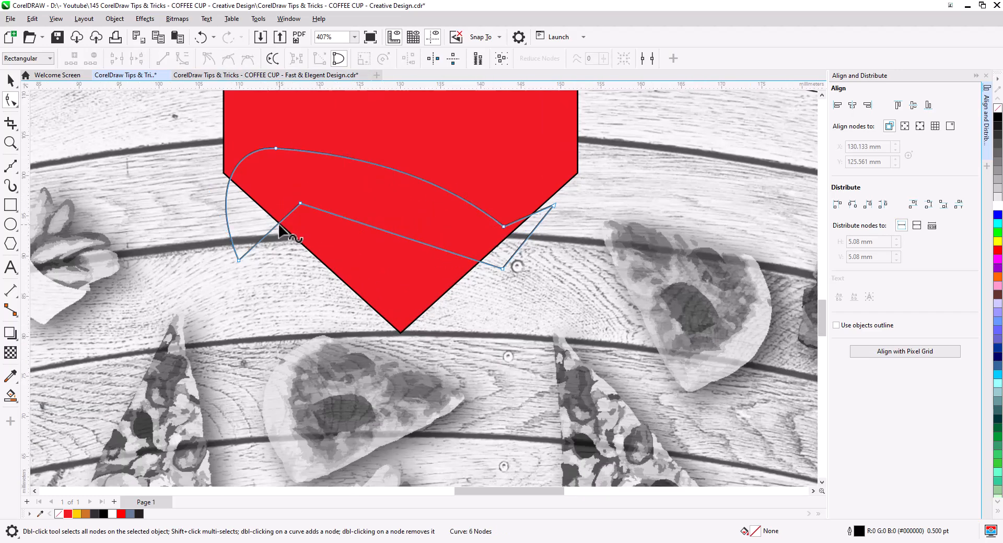
pyautogui.moveTo(279, 225); pyautogui.dragTo(261, 201)
pyautogui.moveTo(519, 248); pyautogui.dragTo(550, 197)
pyautogui.moveTo(565, 247); pyautogui.dragTo(585, 256)
pyautogui.moveTo(545, 218); pyautogui.dragTo(555, 234)
# Adjust the curve handles to smooth the ribbon's upper and lower edges and round out its left tail
pyautogui.click(275, 149)
pyautogui.moveTo(382, 163); pyautogui.dragTo(383, 168)
pyautogui.moveTo(454, 196); pyautogui.dragTo(449, 198)
pyautogui.click(301, 203)
pyautogui.moveTo(367, 222); pyautogui.dragTo(372, 221)
pyautogui.moveTo(435, 247); pyautogui.dragTo(437, 242)
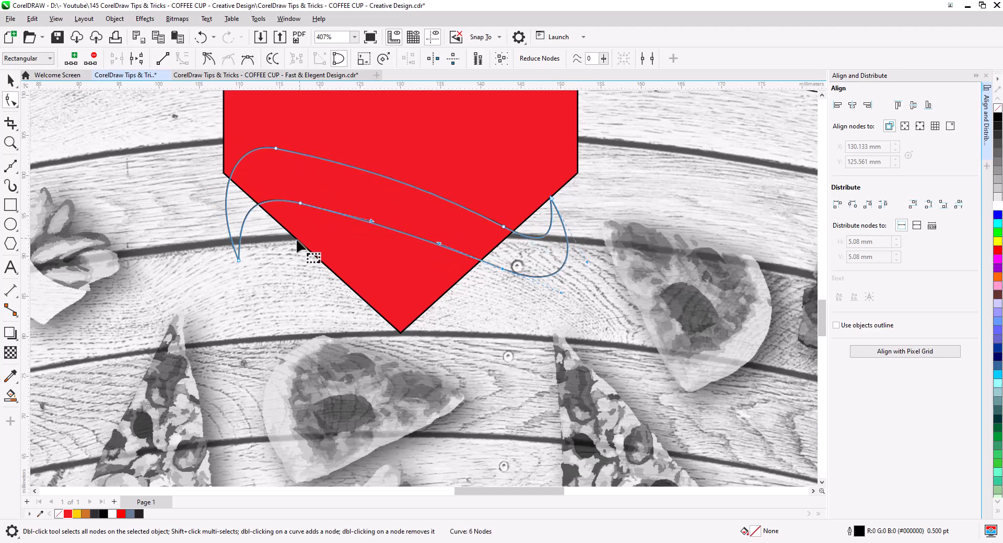
pyautogui.click(239, 260)
pyautogui.moveTo(209, 192); pyautogui.dragTo(187, 208)
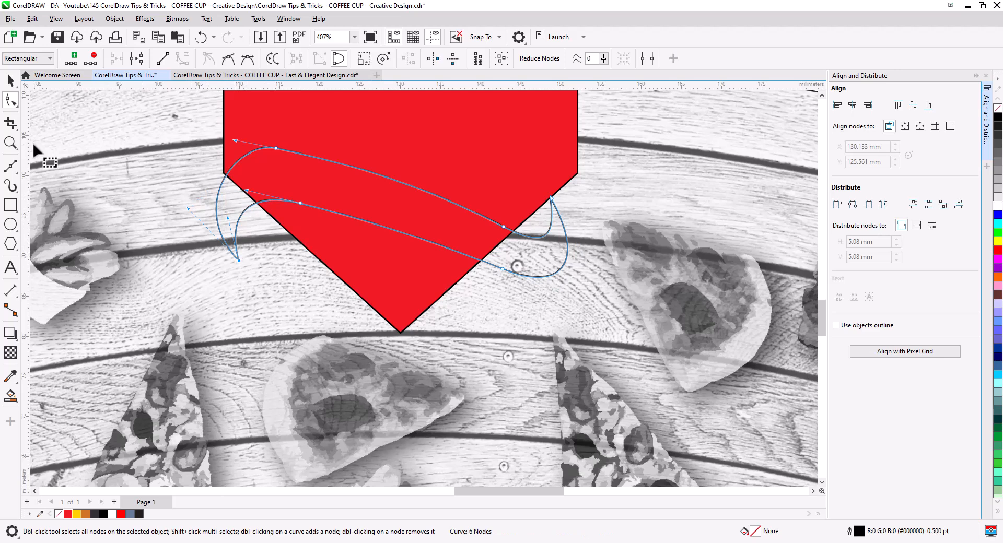
# Draw a Bézier line from the banner's lower-left edge to the ribbon's left tail tip and bend it downward into a curve
pyautogui.click(11, 164)
pyautogui.click(49, 211)
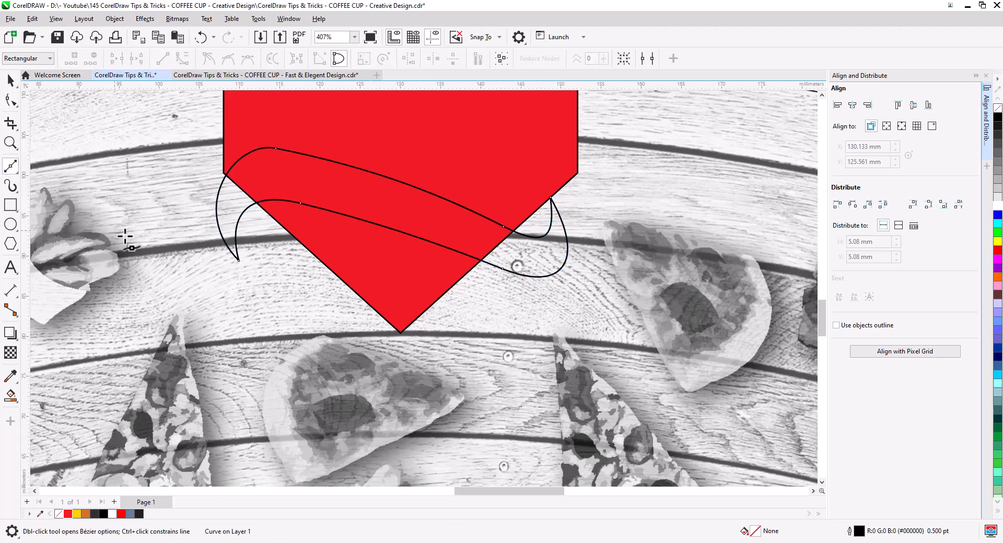
pyautogui.click(291, 234)
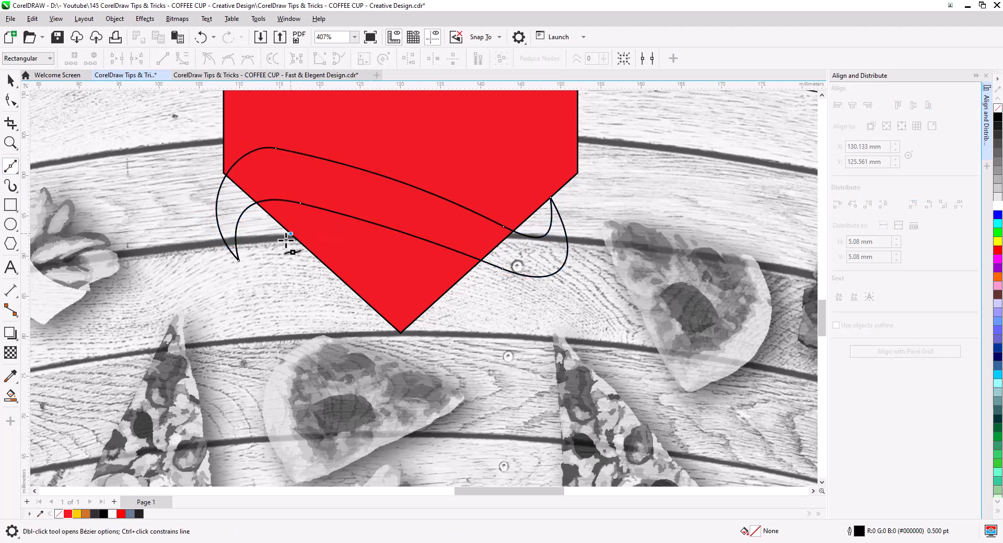
pyautogui.click(239, 260)
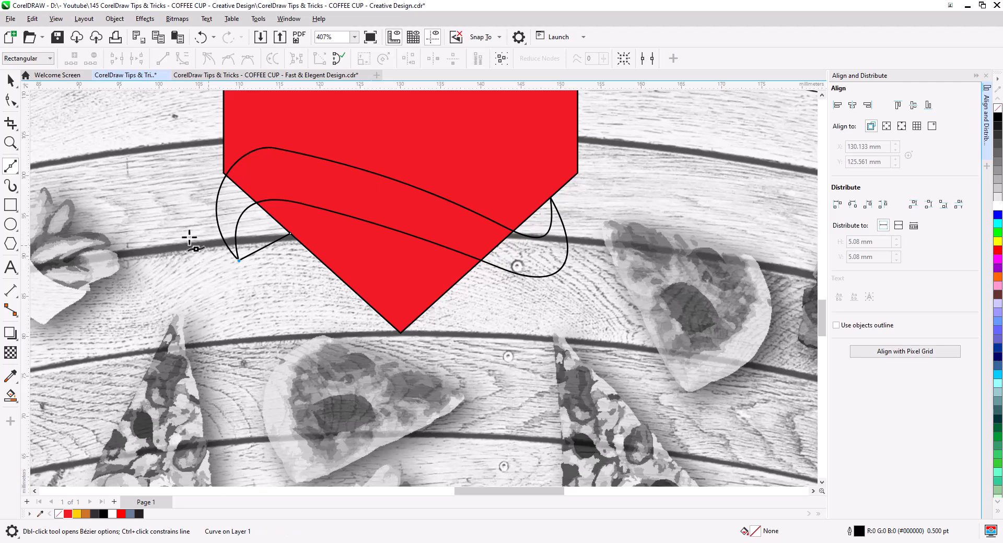
pyautogui.click(10, 100)
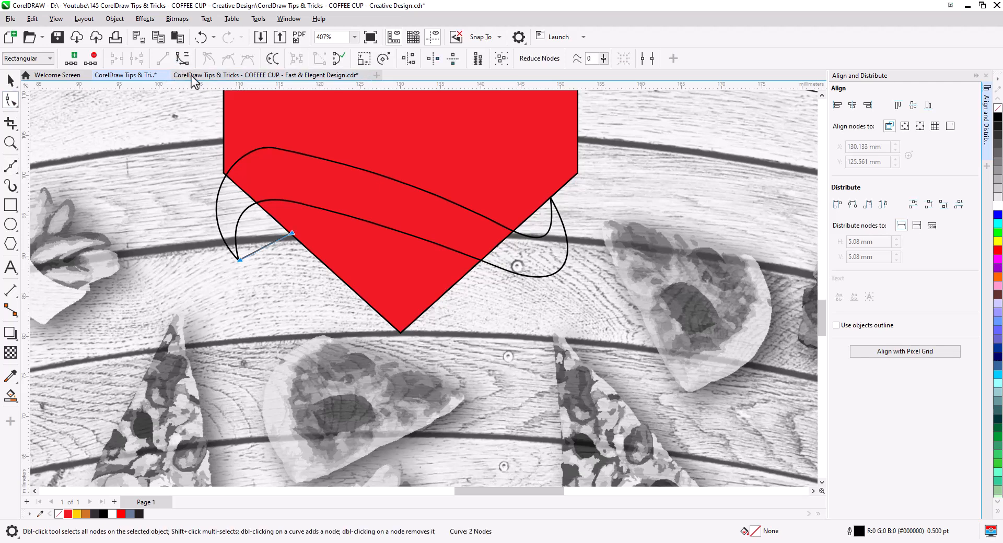
pyautogui.moveTo(267, 246); pyautogui.dragTo(284, 272)
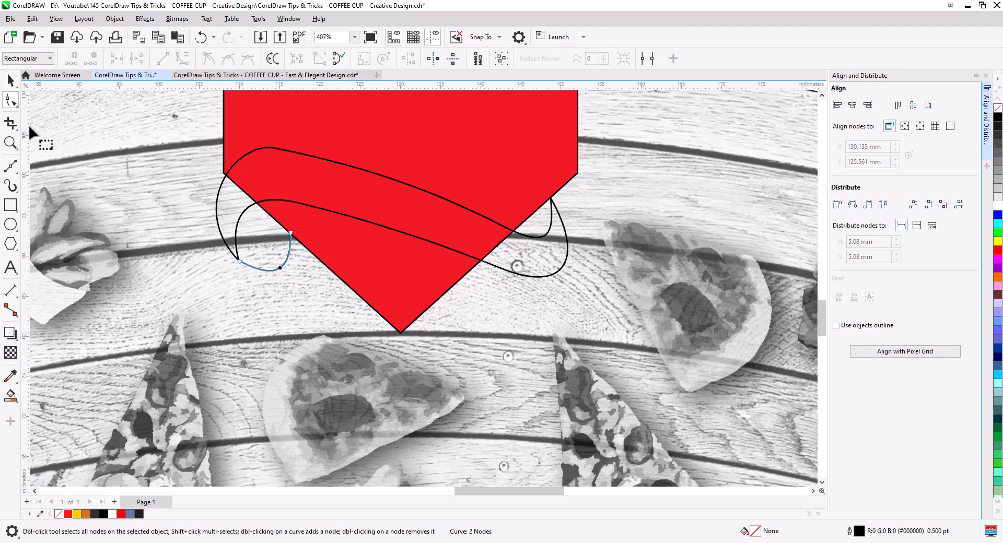
# Copy the curve up and to the left across the tail, and Smart Fill the enclosed fold area with blue-grey
pyautogui.click(10, 80)
pyautogui.moveTo(277, 267); pyautogui.dragTo(256, 231)
pyautogui.click(274, 255)
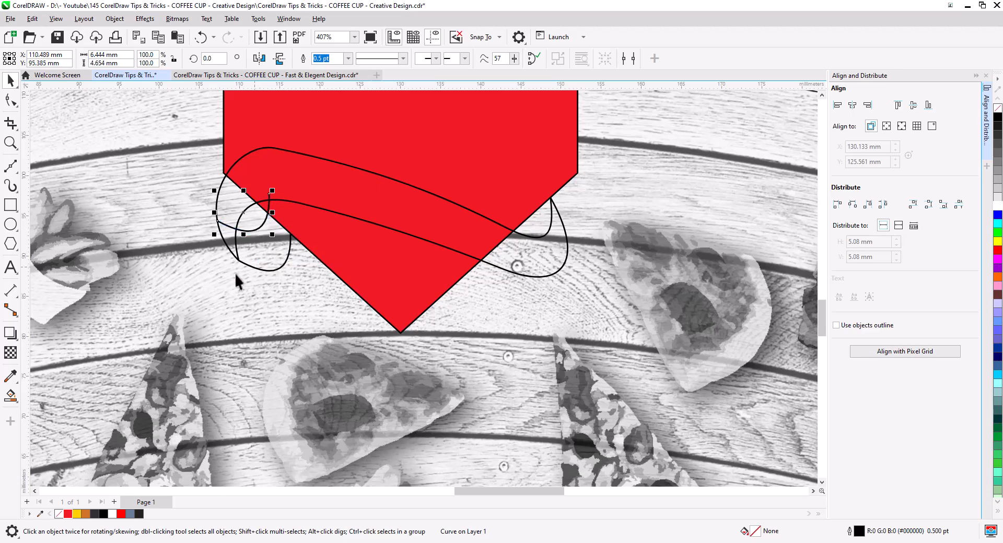
pyautogui.click(11, 397)
pyautogui.click(31, 407)
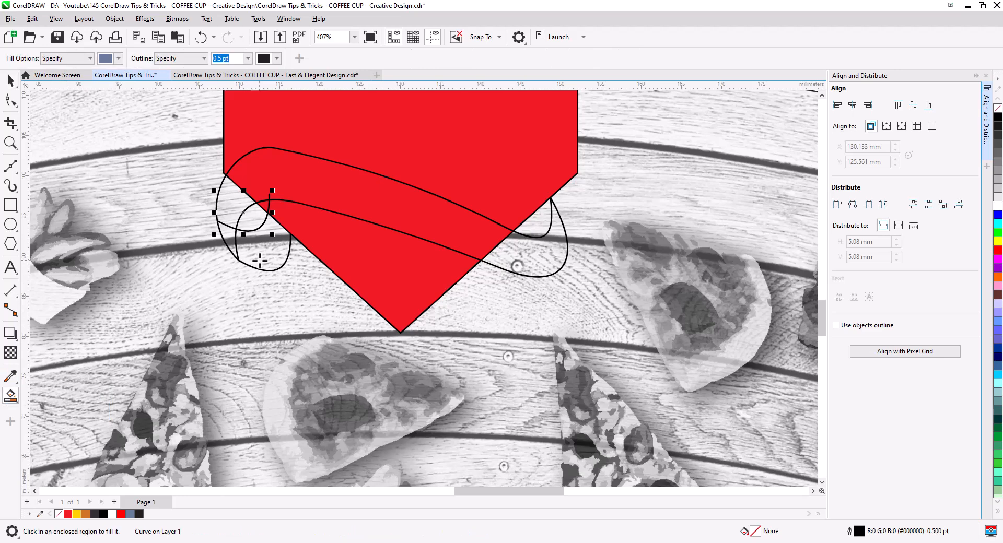
pyautogui.click(259, 262)
# Delete the two helper curves around the ribbon's left fold, keeping the filled fold shape
pyautogui.click(10, 80)
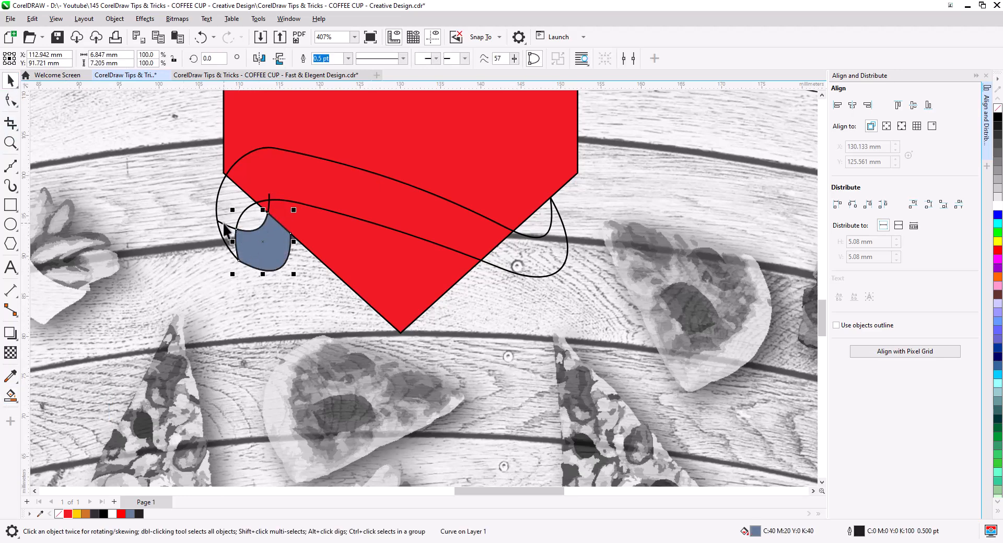
pyautogui.click(244, 265)
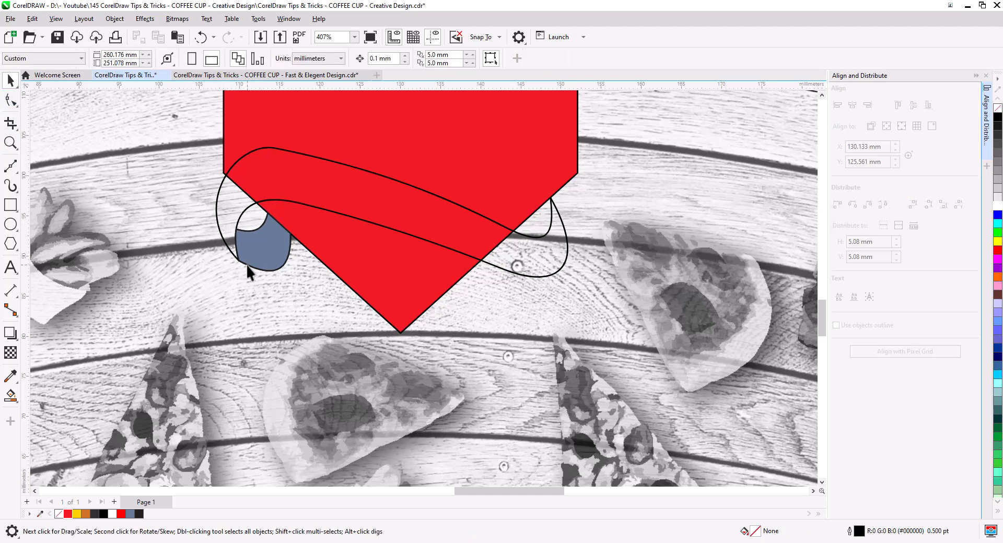
pyautogui.click(246, 264)
pyautogui.press('Delete')
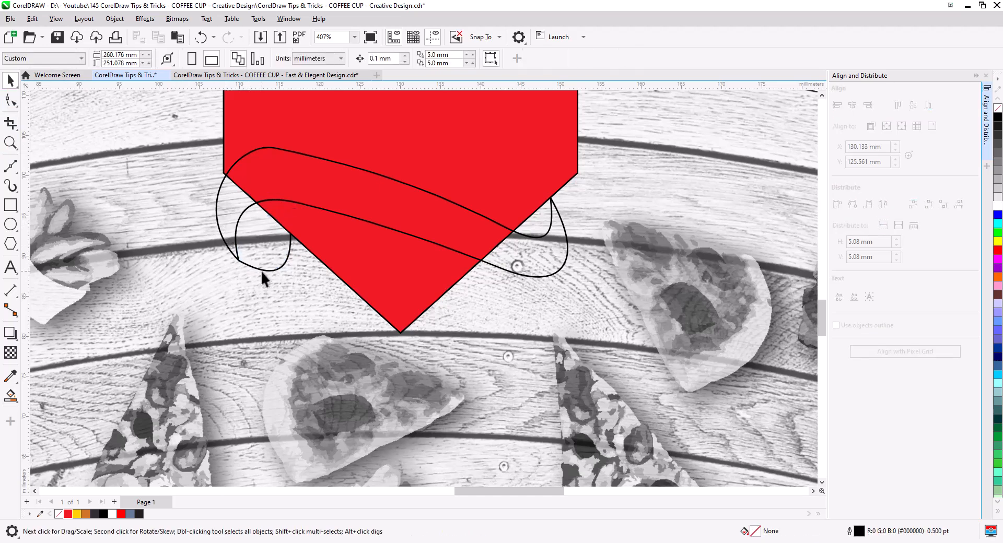
pyautogui.click(264, 269)
pyautogui.press('Delete')
pyautogui.hotkey('ctrl', 'z')
# Adjust the curve handle on the blue-grey fold's lower edge to round it out further
pyautogui.click(10, 99)
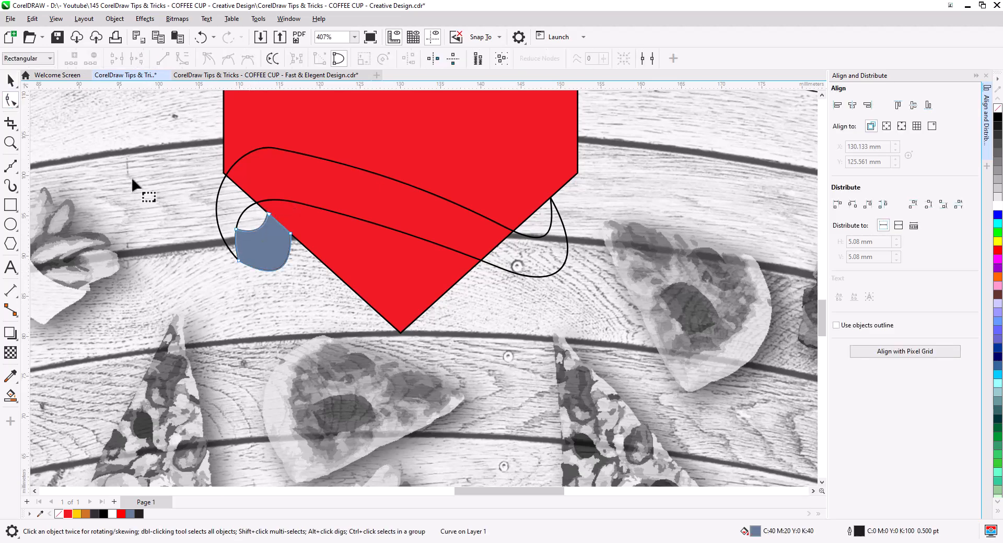
pyautogui.moveTo(268, 280); pyautogui.dragTo(261, 282)
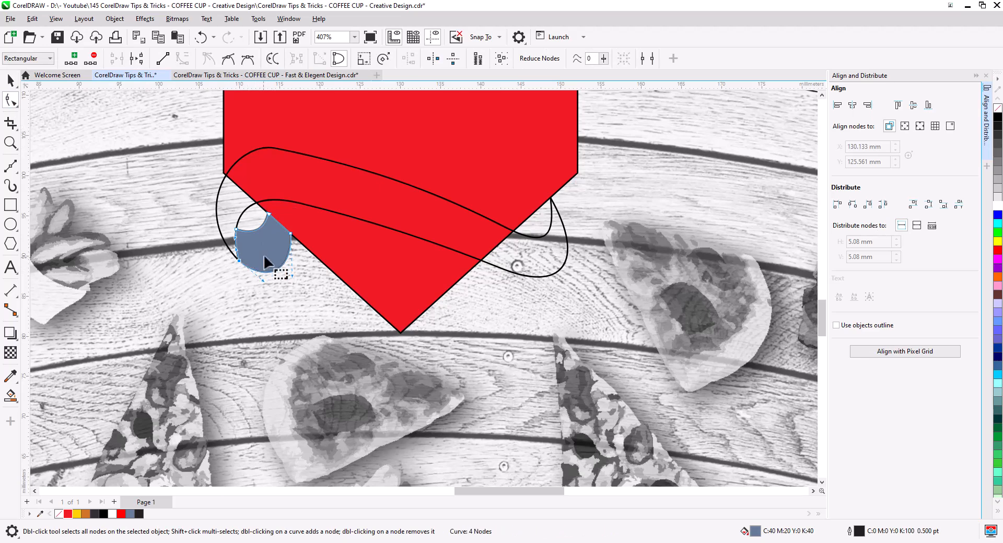
pyautogui.click(10, 80)
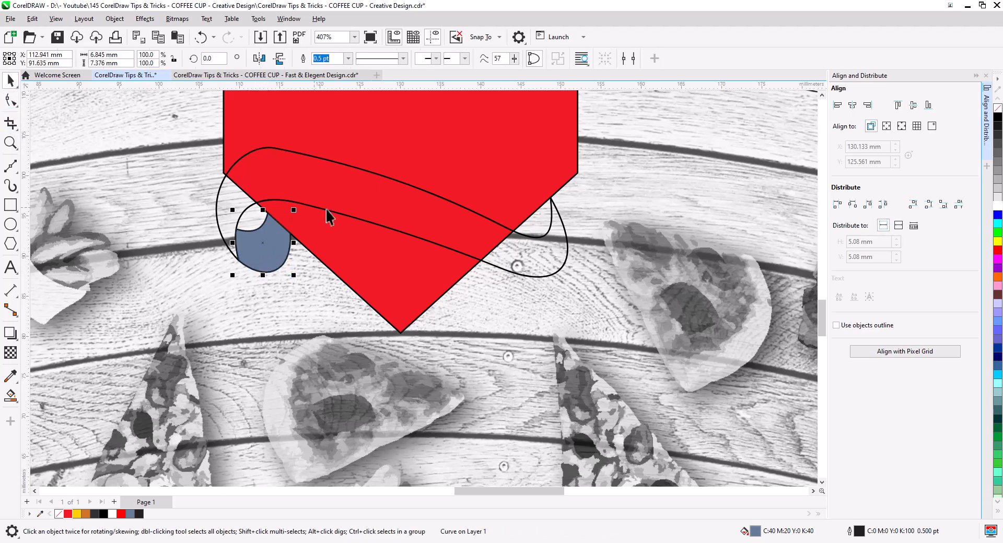
# Shift the node at the ribbon's lower-right bend down and left, and colour the ribbon yellow without an outline
pyautogui.click(528, 235)
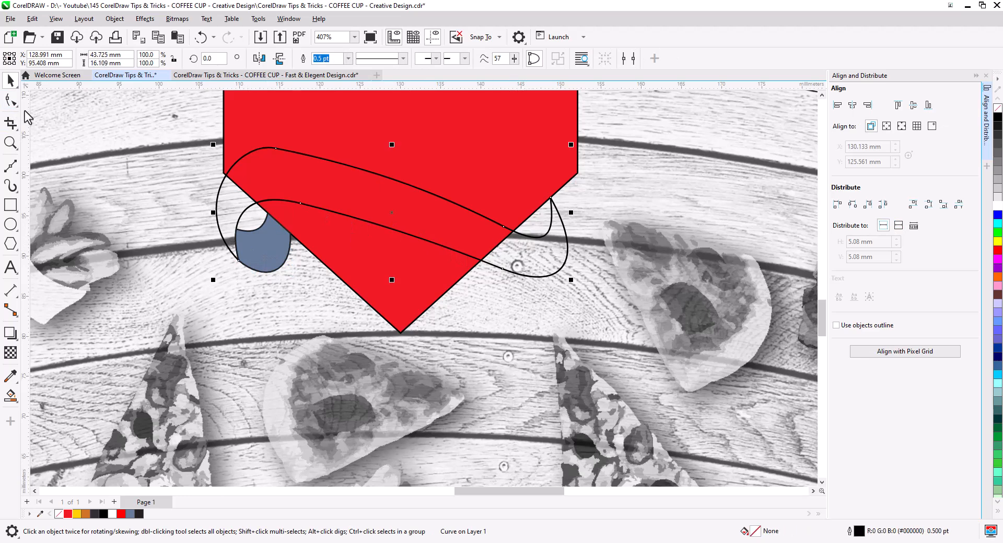
pyautogui.click(10, 100)
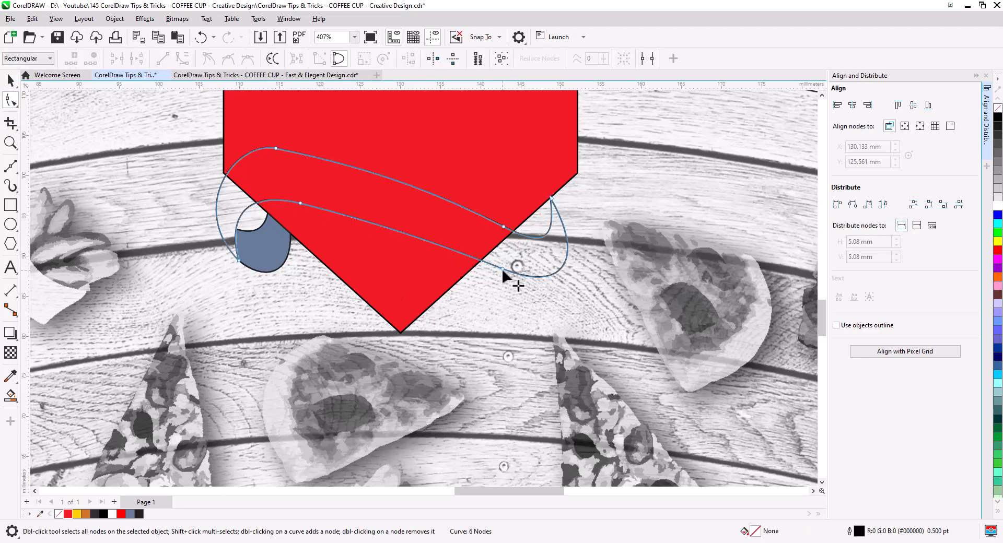
pyautogui.moveTo(503, 271); pyautogui.dragTo(495, 280)
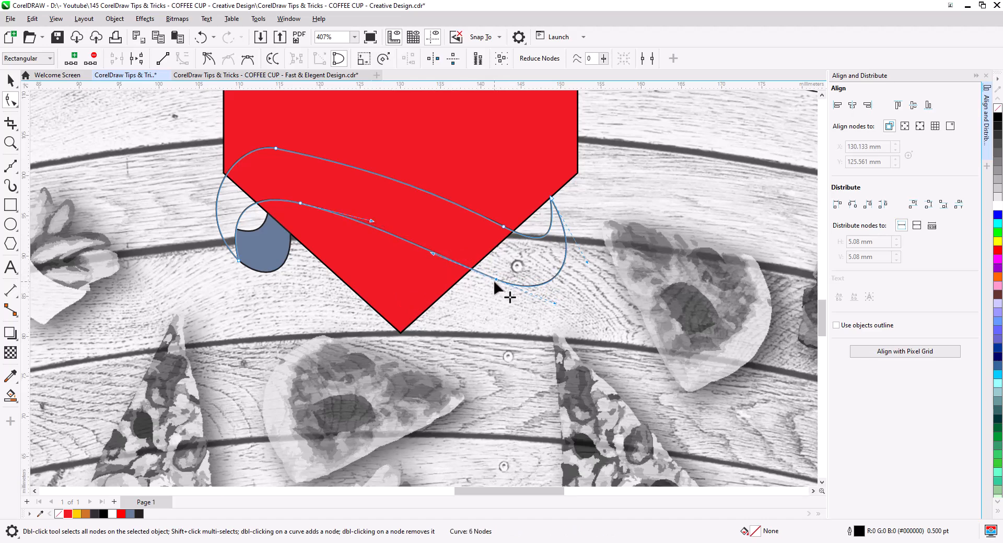
pyautogui.click(11, 80)
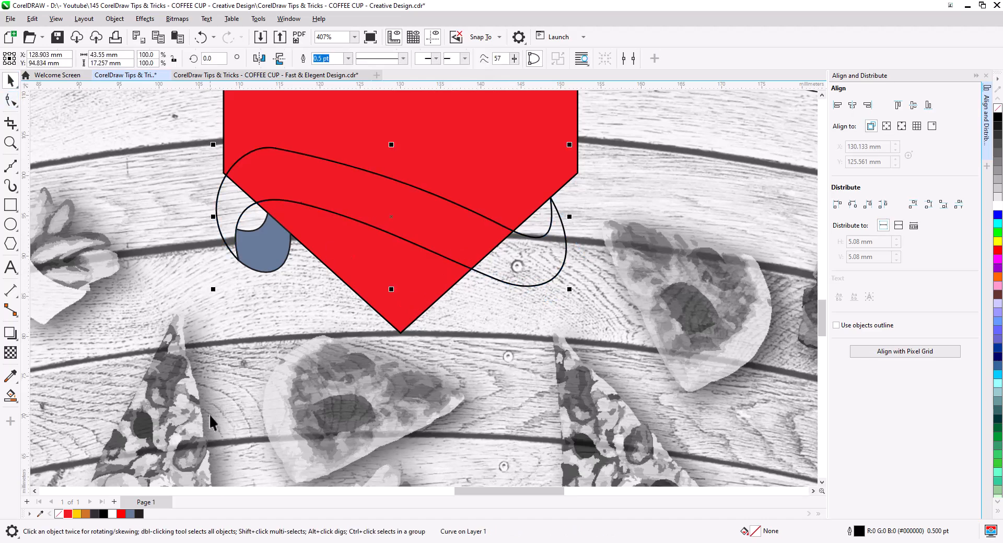
pyautogui.click(76, 514)
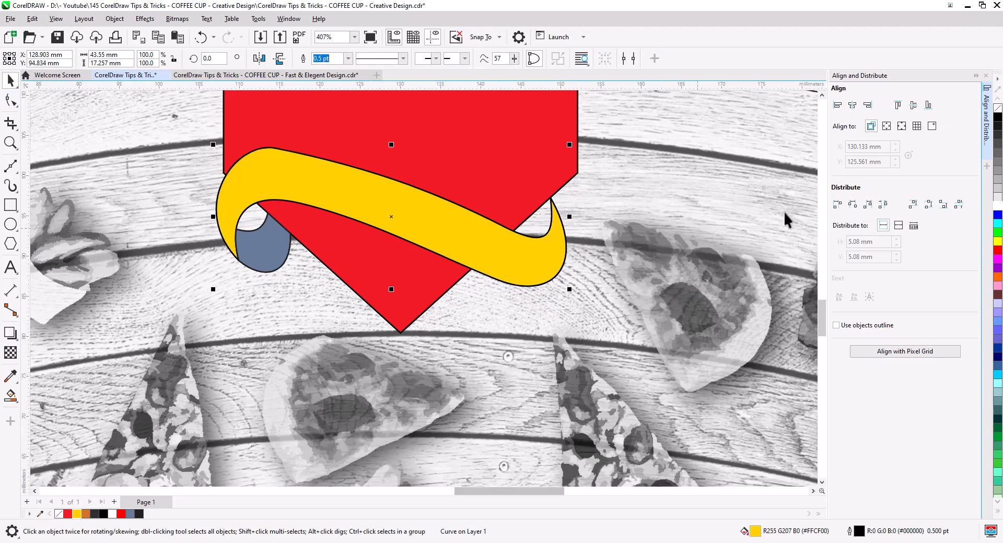
pyautogui.rightClick(998, 109)
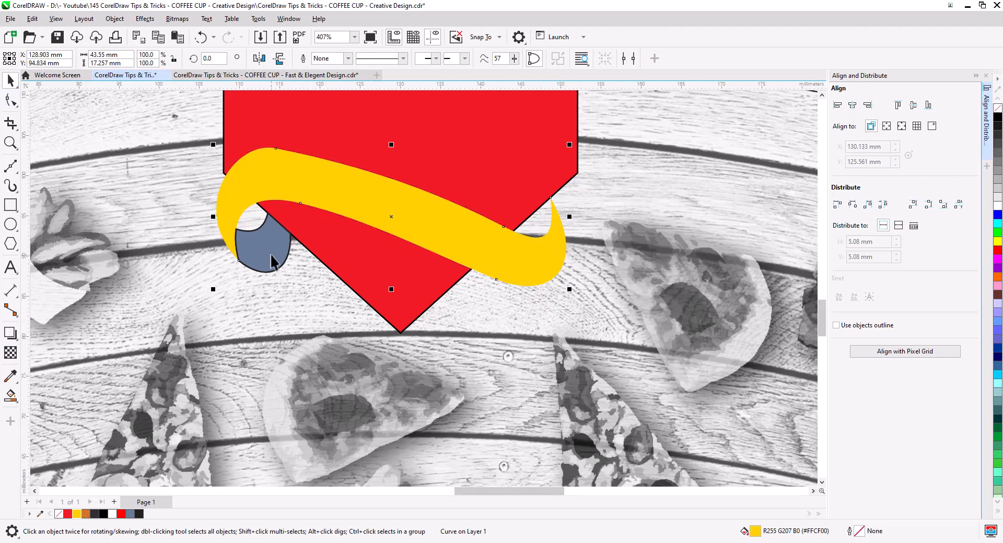
# Apply a linear fountain fill from orange to yellow across the left fold and remove its outline
pyautogui.click(267, 269)
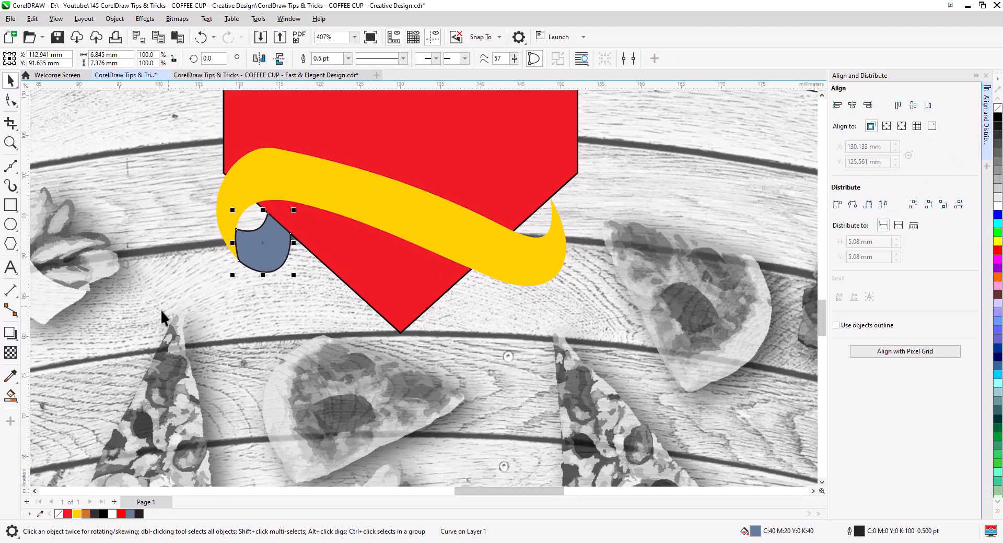
pyautogui.click(10, 397)
pyautogui.click(31, 391)
pyautogui.moveTo(236, 244); pyautogui.dragTo(275, 234)
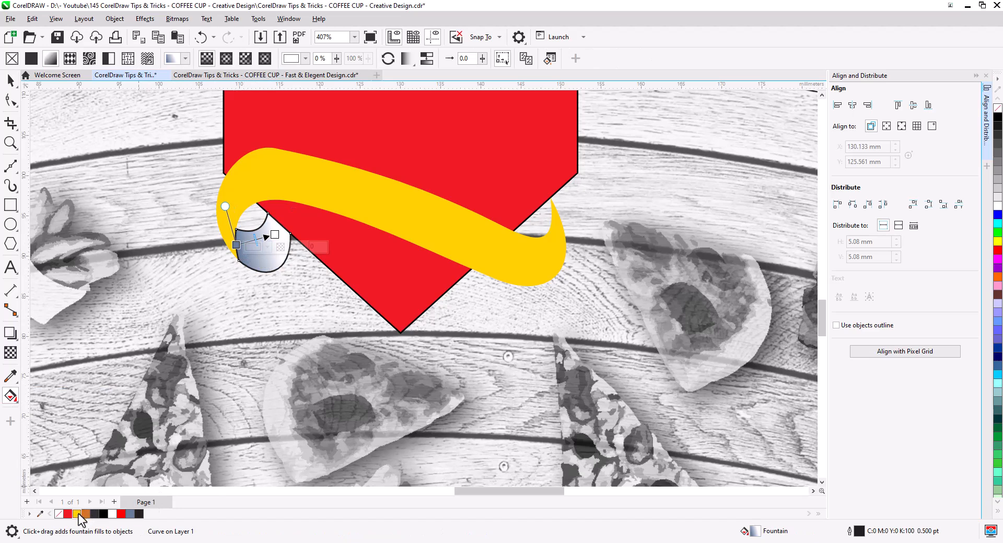
pyautogui.moveTo(209, 290); pyautogui.dragTo(236, 245)
pyautogui.moveTo(229, 345); pyautogui.dragTo(270, 243)
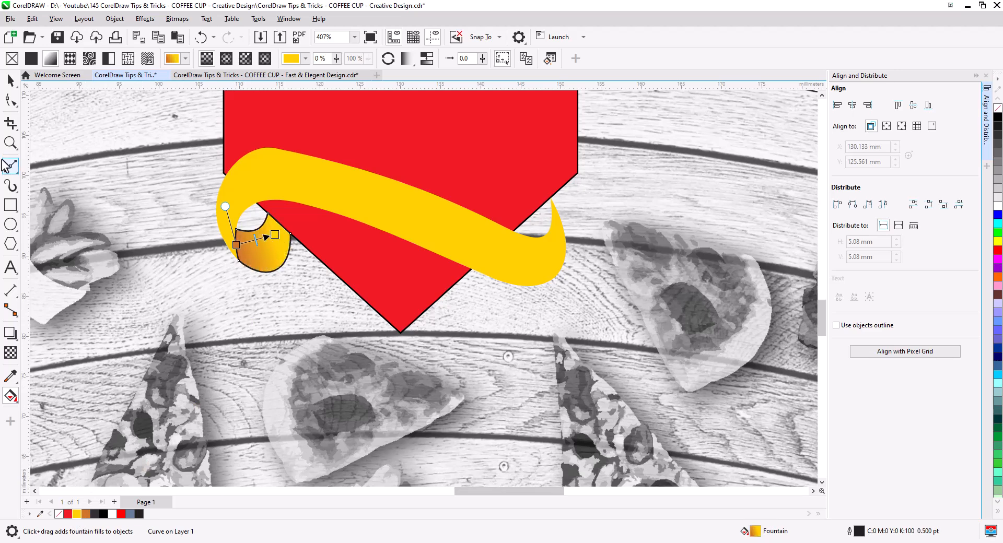
pyautogui.click(11, 81)
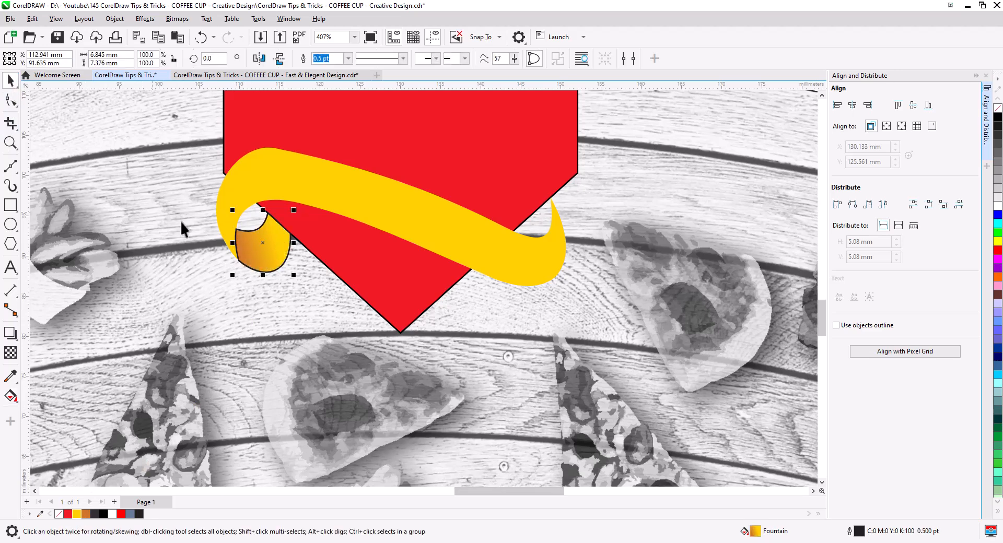
pyautogui.rightClick(998, 108)
pyautogui.click(249, 315)
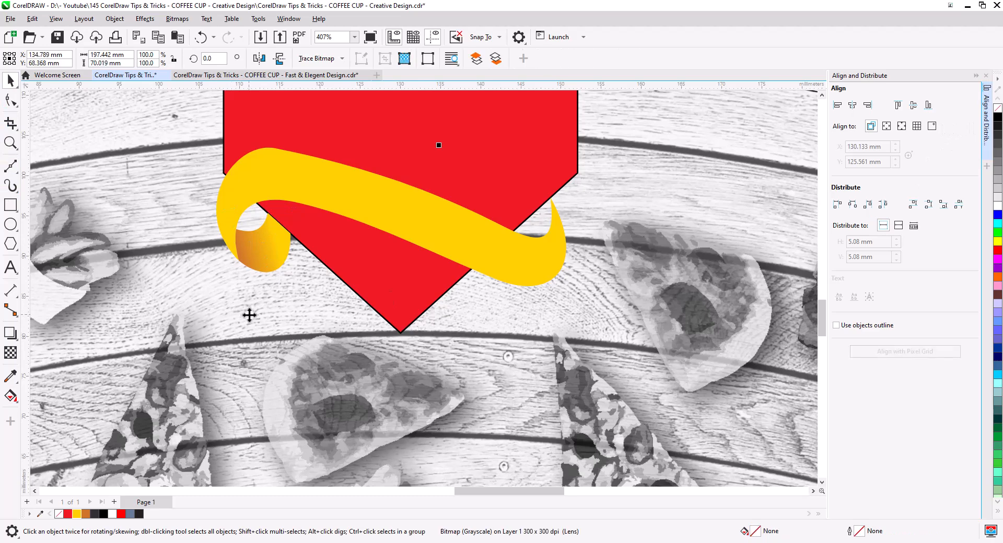
# Move the fold's right corner node down along the banner's edge and adjust its handle to smooth the lower curve
pyautogui.click(285, 249)
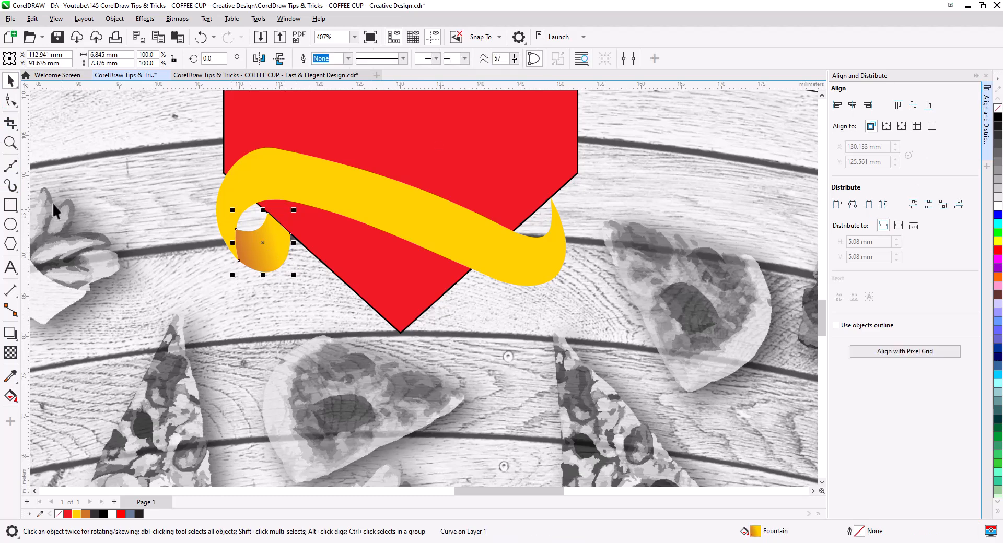
pyautogui.click(12, 102)
pyautogui.moveTo(291, 233); pyautogui.dragTo(299, 241)
pyautogui.moveTo(302, 285); pyautogui.dragTo(297, 278)
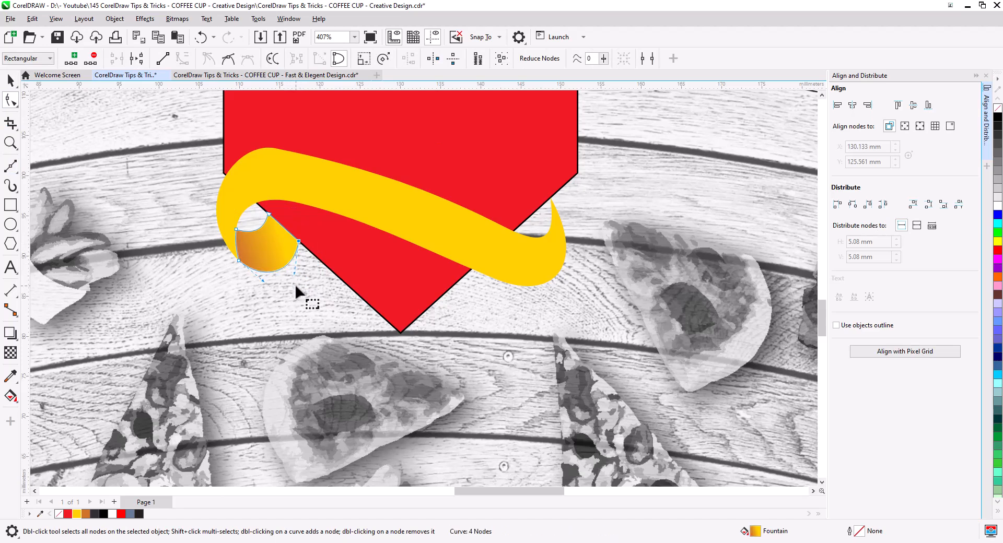
# Add a node on the ribbon's upper-left edge and delete the neighbouring original node to smooth the bend
pyautogui.click(274, 186)
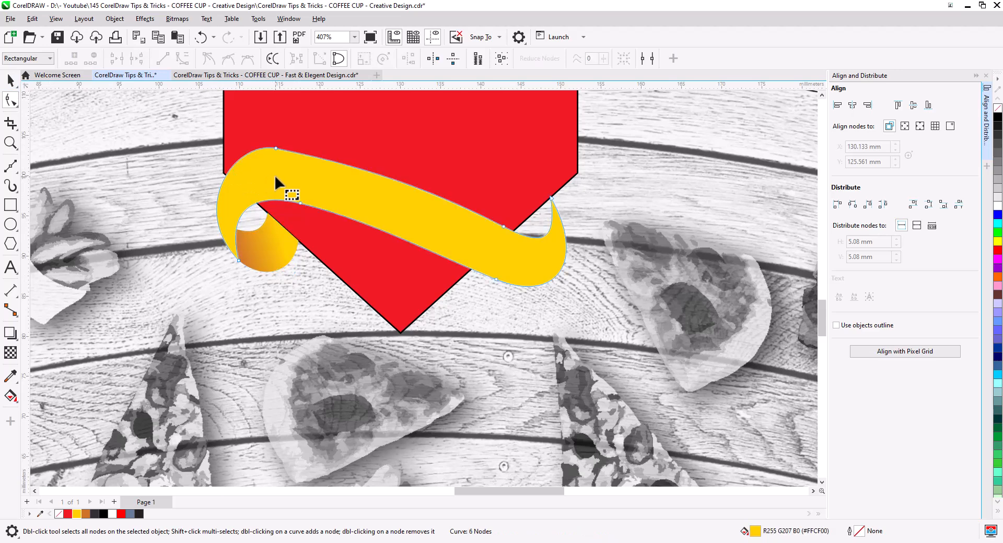
pyautogui.doubleClick(294, 152)
pyautogui.moveTo(269, 139); pyautogui.dragTo(281, 159)
pyautogui.press('Delete')
pyautogui.click(11, 79)
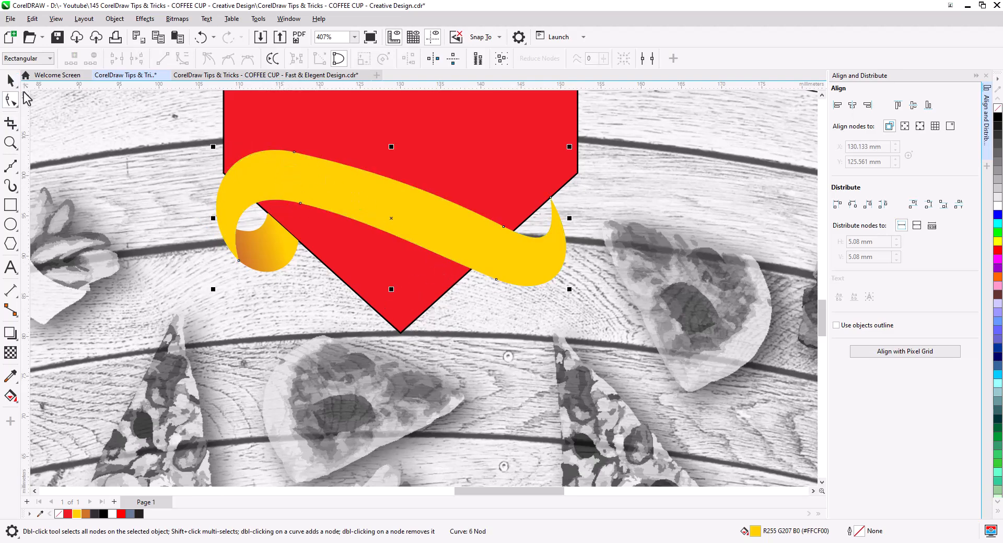
pyautogui.scroll(-3, 372, 287)
pyautogui.moveTo(475, 337); pyautogui.dragTo(444, 306)
pyautogui.keyDown('shift'); pyautogui.click(284, 239); pyautogui.keyUp('shift')
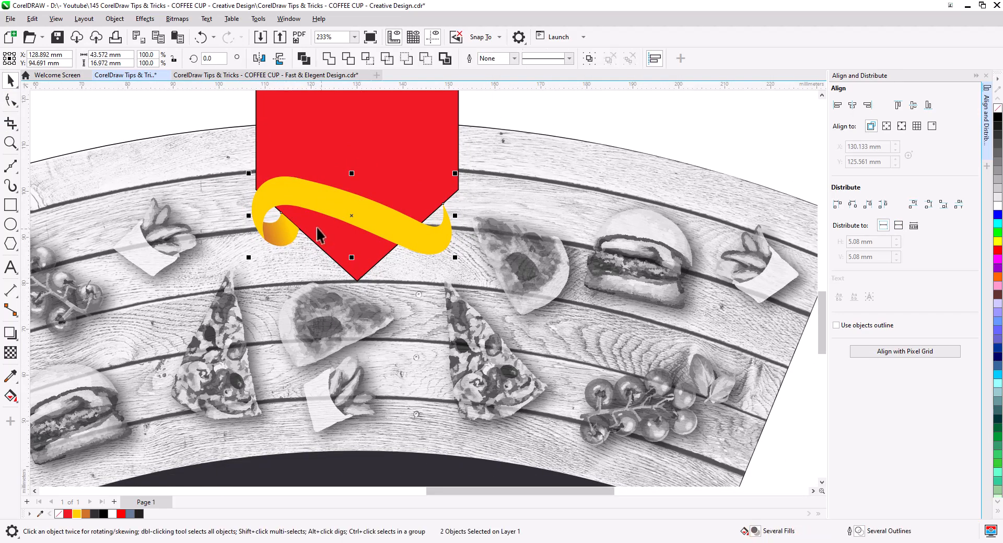
pyautogui.press('Escape')
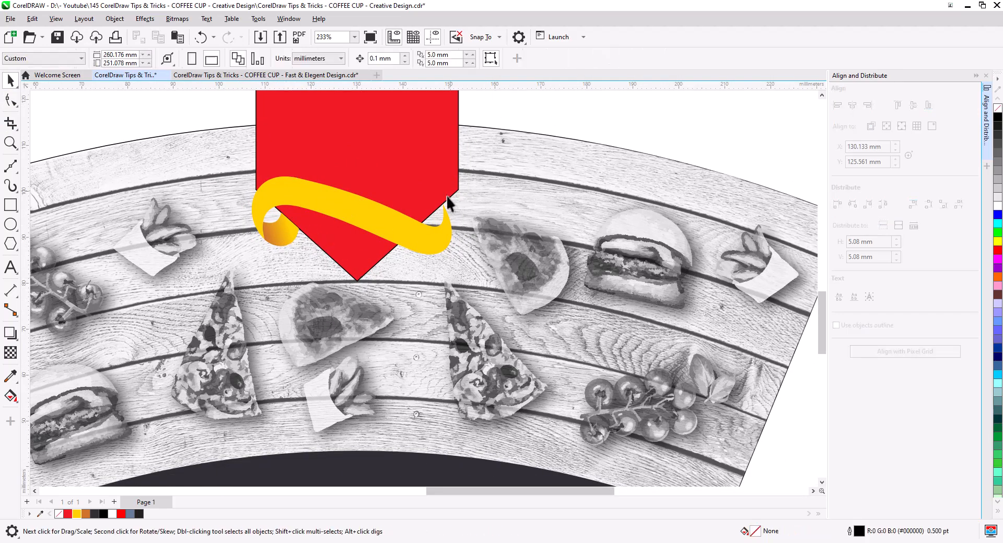
# Move the nodes at the ribbon's left end together, slightly down and to the right
pyautogui.click(303, 193)
pyautogui.press('F10')
pyautogui.moveTo(300, 205); pyautogui.dragTo(311, 213)
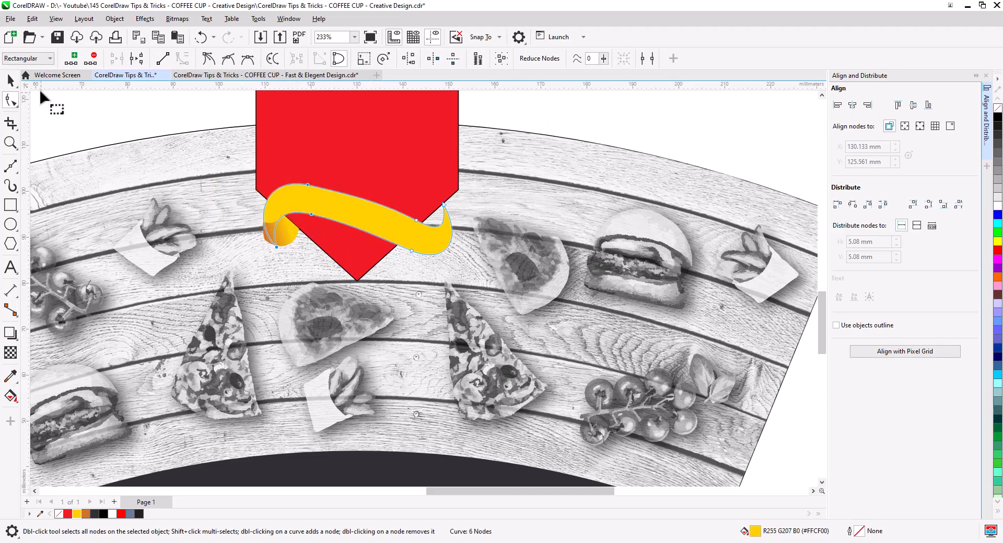
pyautogui.press('space')
# Move the orange-yellow fold shape so that it lines up with the ribbon's left tail
pyautogui.click(268, 242)
pyautogui.scroll(4, 285, 250)
pyautogui.moveTo(272, 249); pyautogui.dragTo(255, 243)
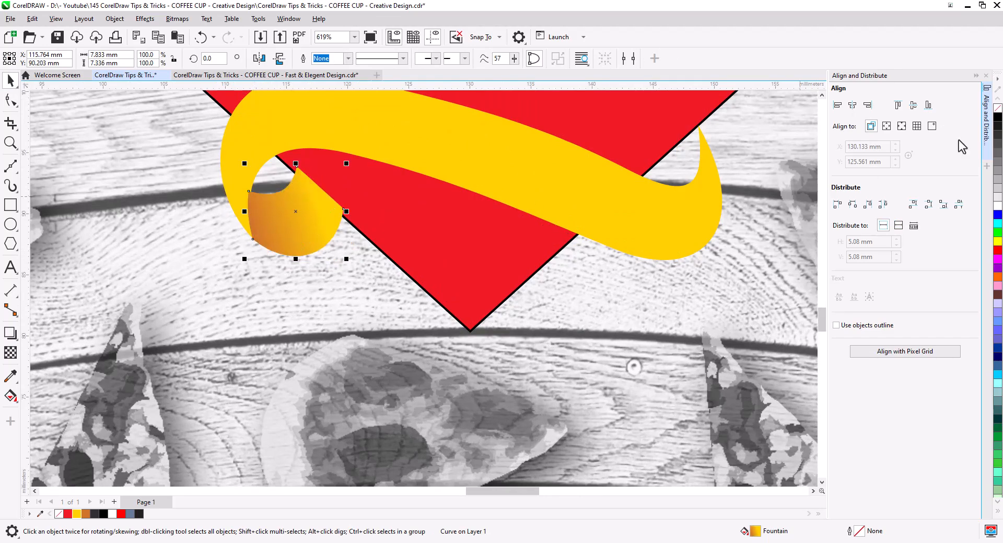
# Give the fold a black outline with no fill, and Smart Fill its area below the banner's edge with blue-grey
pyautogui.rightClick(997, 116)
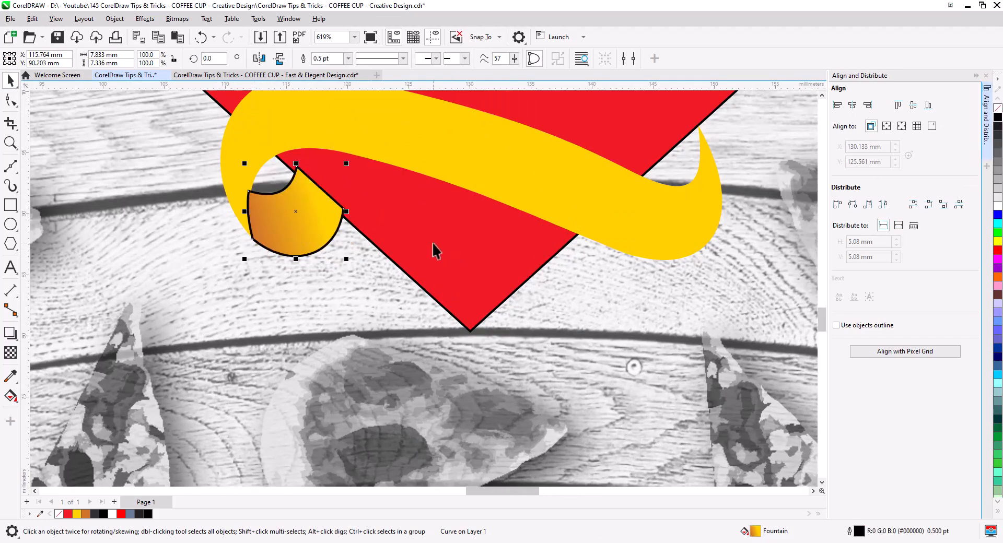
pyautogui.click(997, 108)
pyautogui.click(15, 400)
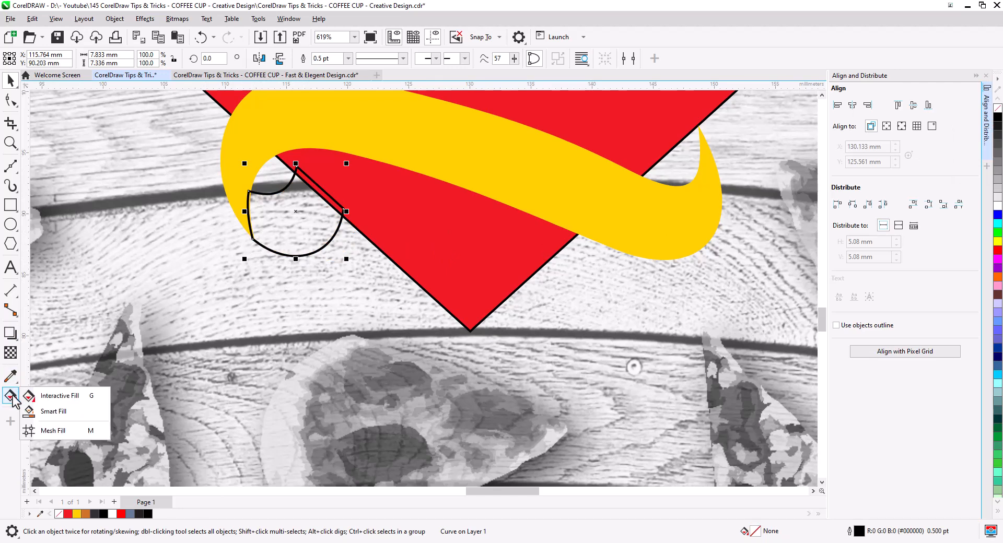
pyautogui.click(53, 412)
pyautogui.click(288, 226)
pyautogui.click(11, 81)
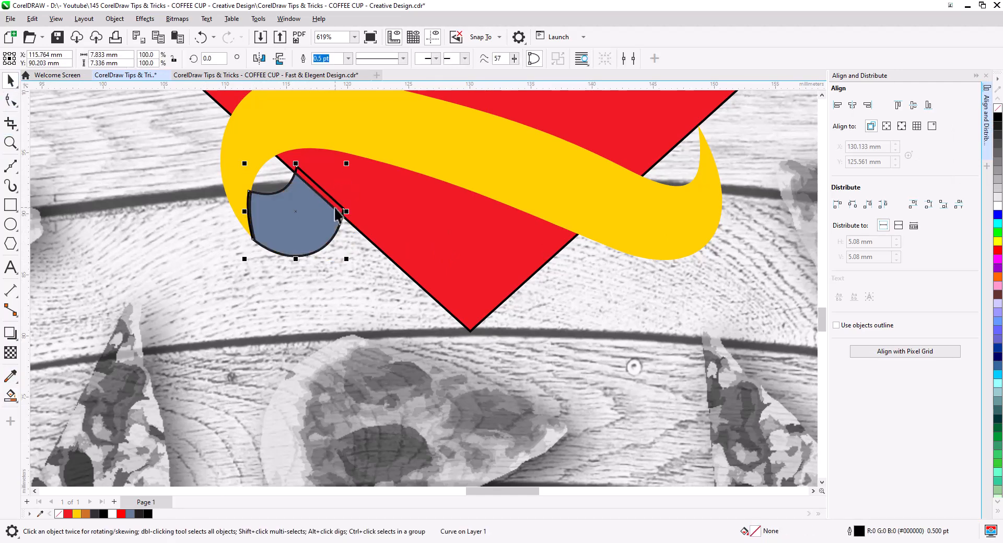
# Apply a fountain fill from orange to yellow across the ribbon's left fold and remove the fold's outline
pyautogui.click(9, 400)
pyautogui.click(52, 400)
pyautogui.moveTo(252, 230); pyautogui.dragTo(312, 211)
pyautogui.moveTo(282, 330); pyautogui.dragTo(312, 212)
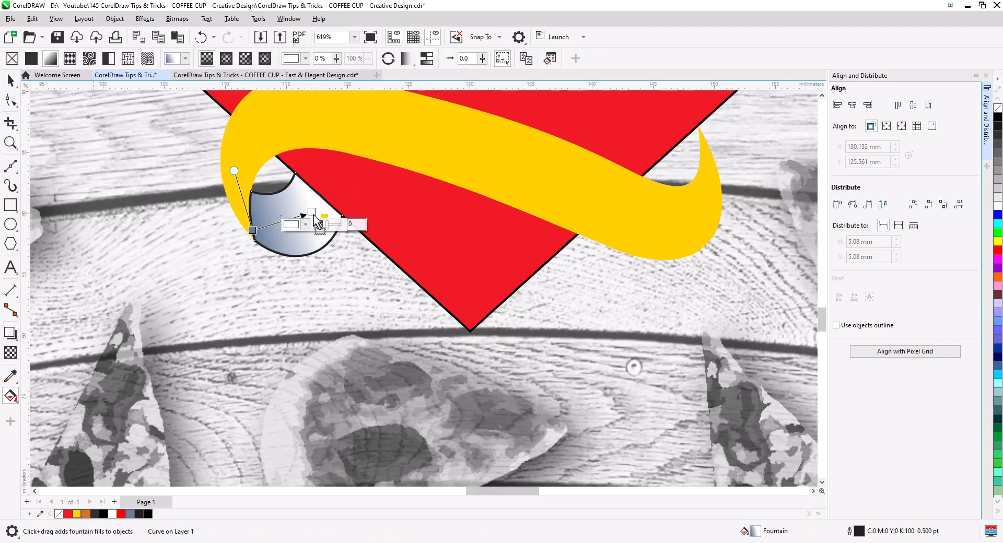
pyautogui.moveTo(94, 504); pyautogui.dragTo(252, 230)
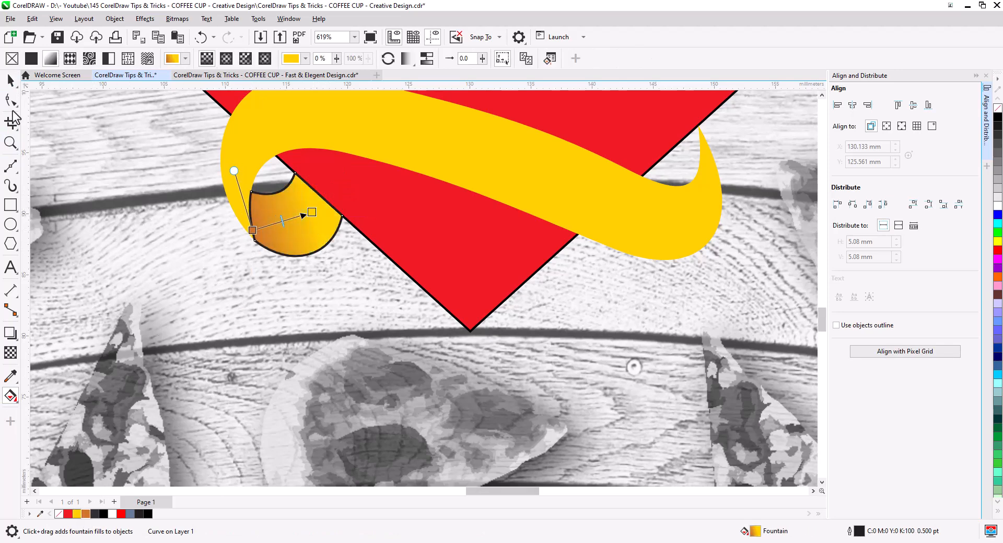
pyautogui.click(11, 81)
pyautogui.rightClick(998, 108)
pyautogui.scroll(-5, 381, 294)
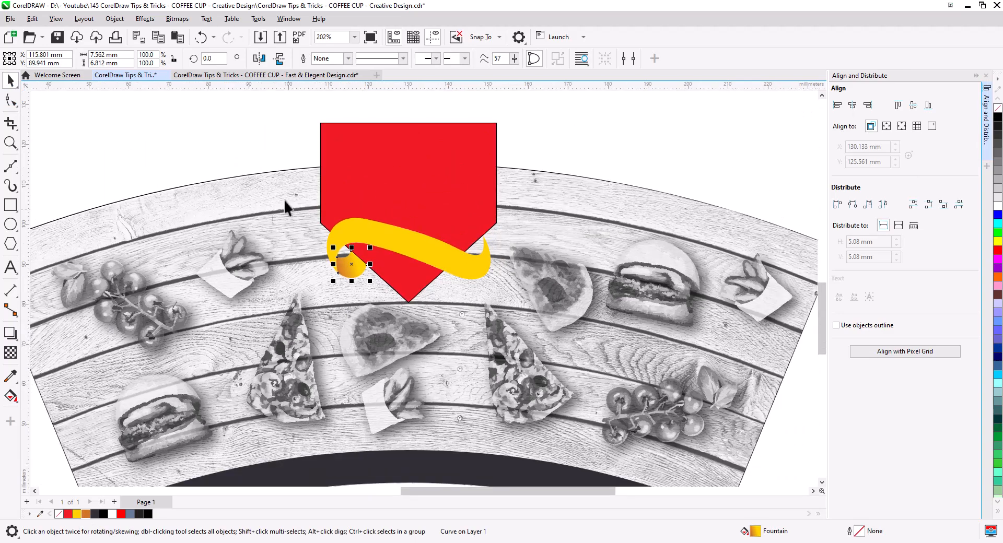
pyautogui.press('Escape')
# Reshape the inner edge of the ribbon's left bend and fit the gradient fold's left side to it
pyautogui.scroll(5, 358, 297)
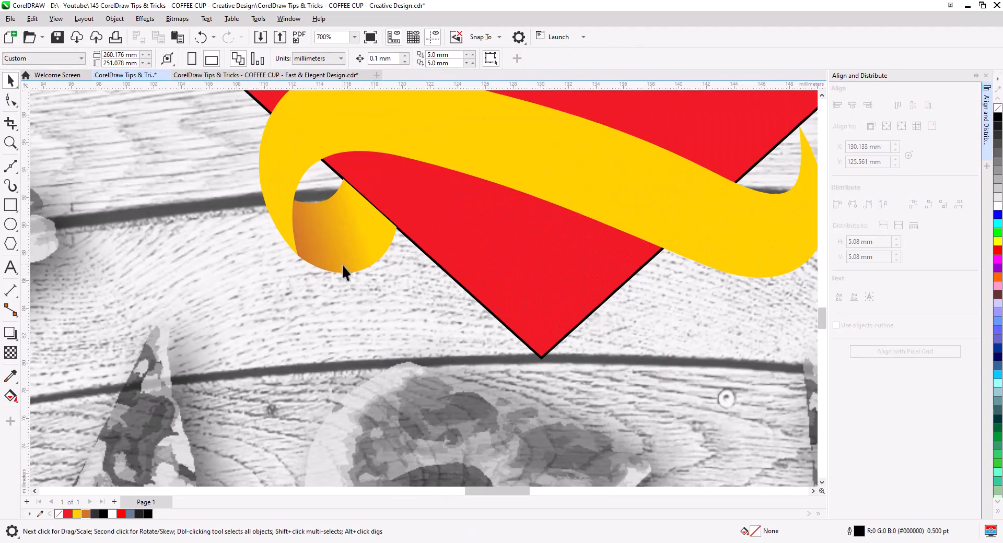
pyautogui.press('F10')
pyautogui.click(282, 215)
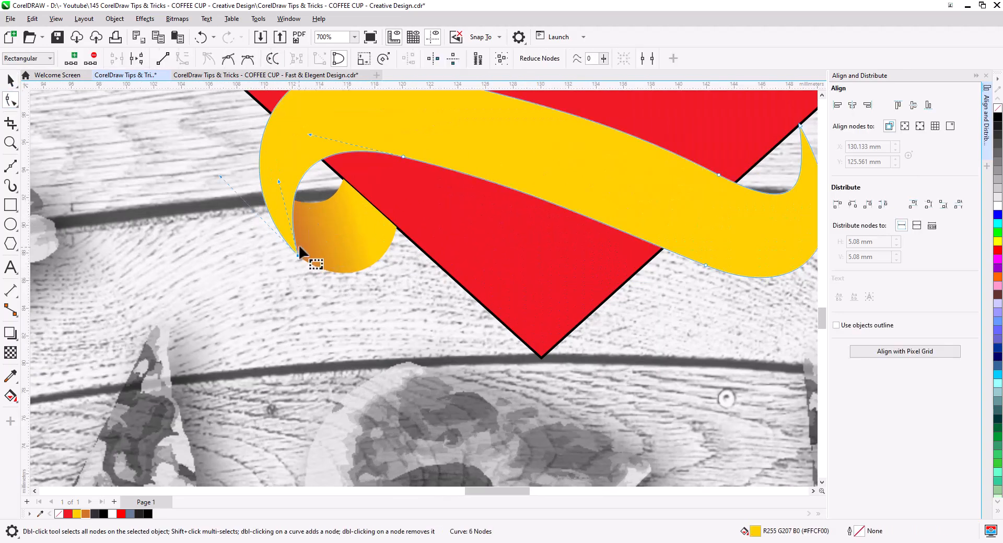
pyautogui.moveTo(278, 180); pyautogui.dragTo(266, 180)
pyautogui.click(293, 205)
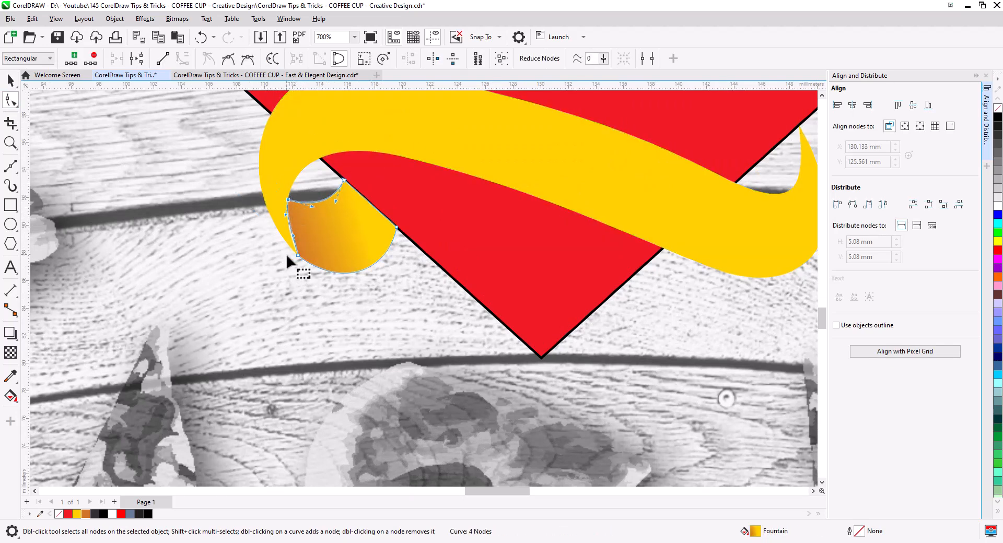
pyautogui.moveTo(292, 236); pyautogui.dragTo(291, 239)
pyautogui.click(11, 82)
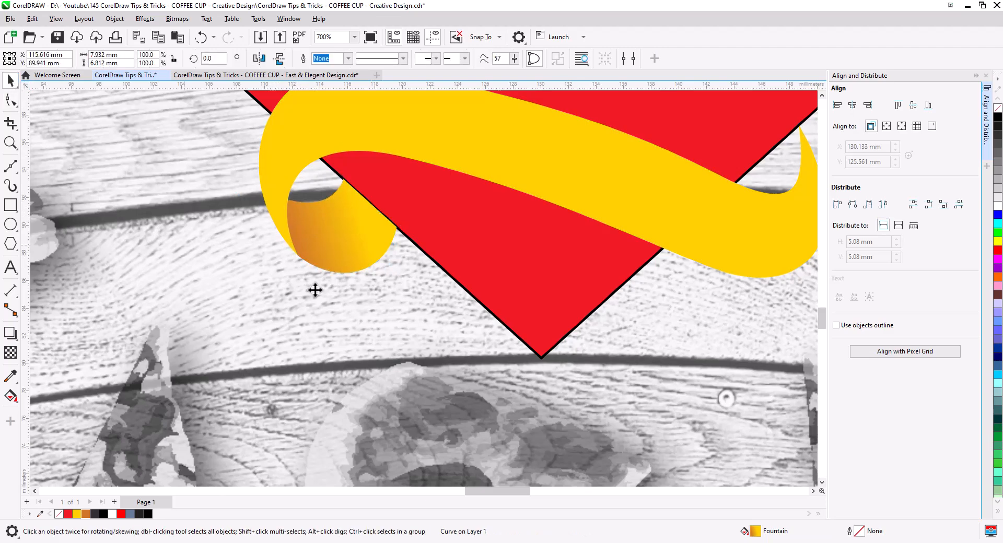
pyautogui.click(262, 277)
# PowerClip the red pointed banner inside the cup wrap
pyautogui.scroll(-1, 400, 287)
pyautogui.scroll(-2, 400, 287)
pyautogui.rightClick(509, 156)
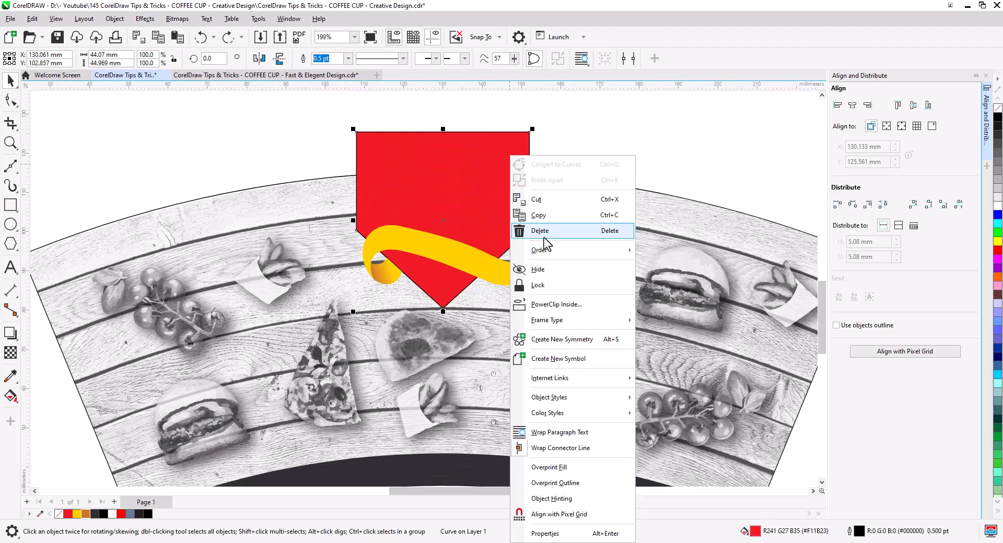
pyautogui.click(554, 305)
pyautogui.click(566, 197)
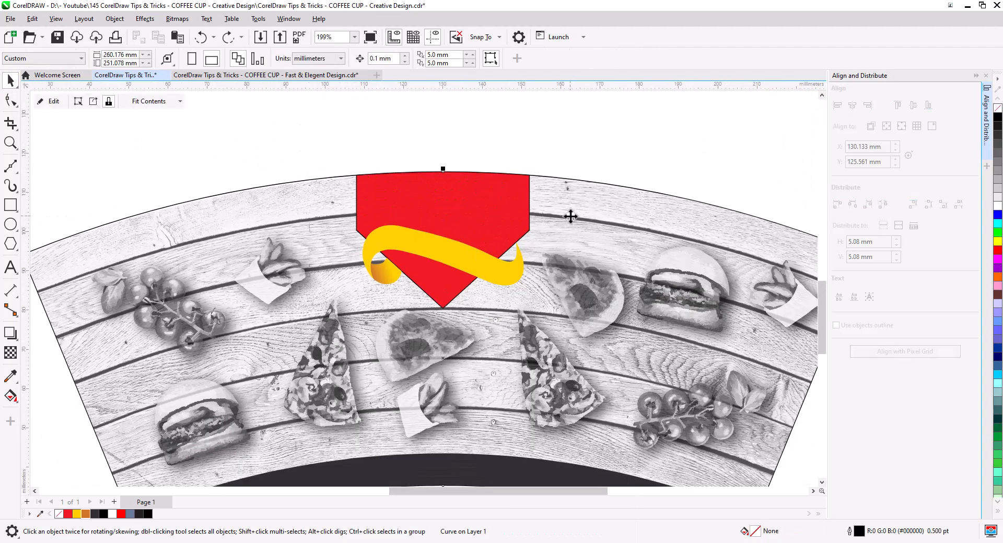
pyautogui.click(565, 125)
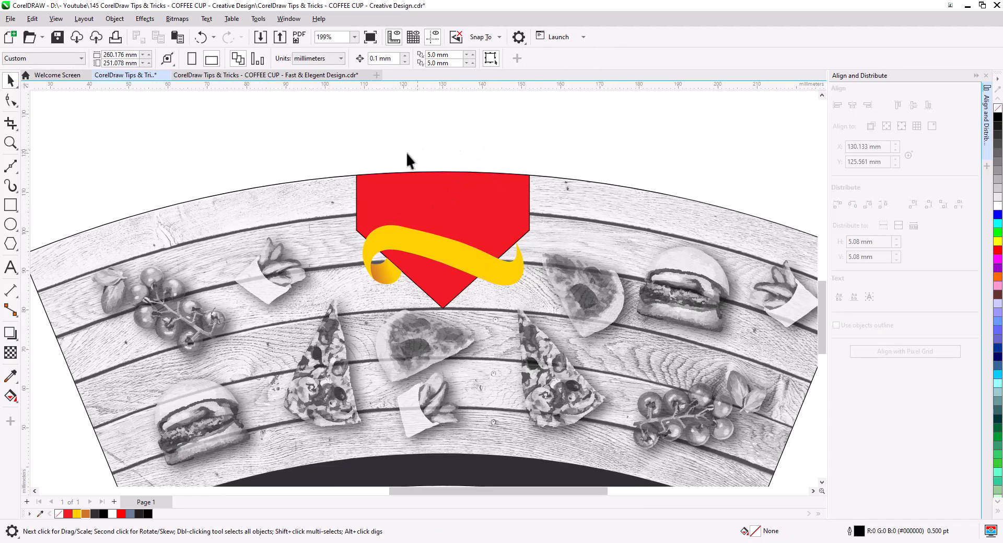
# Remove the outline from the cup wrap shape
pyautogui.scroll(-1, 422, 149)
pyautogui.click(566, 229)
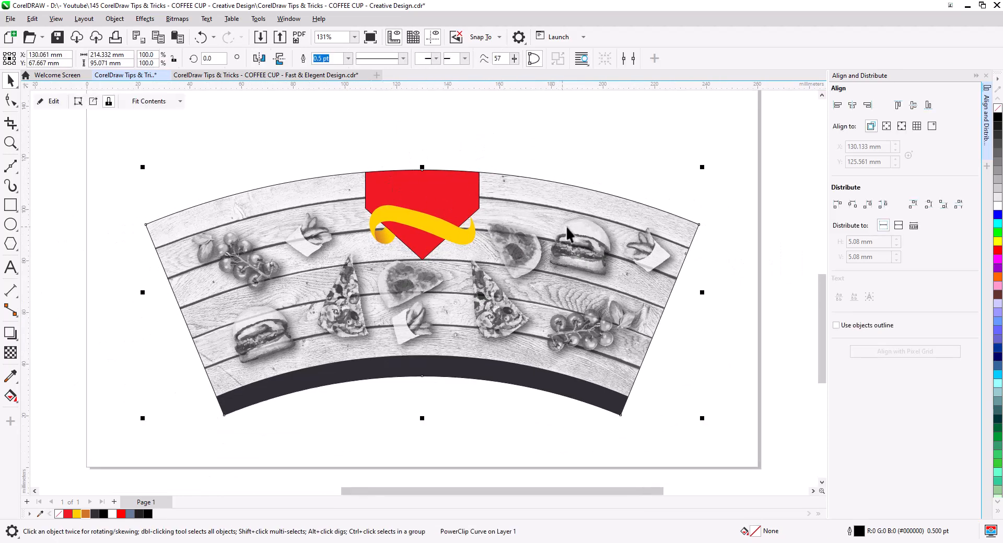
pyautogui.rightClick(996, 110)
pyautogui.click(575, 156)
# Edit the wrap's PowerClip contents, remove the red banner's outline and finish editing
pyautogui.click(458, 187)
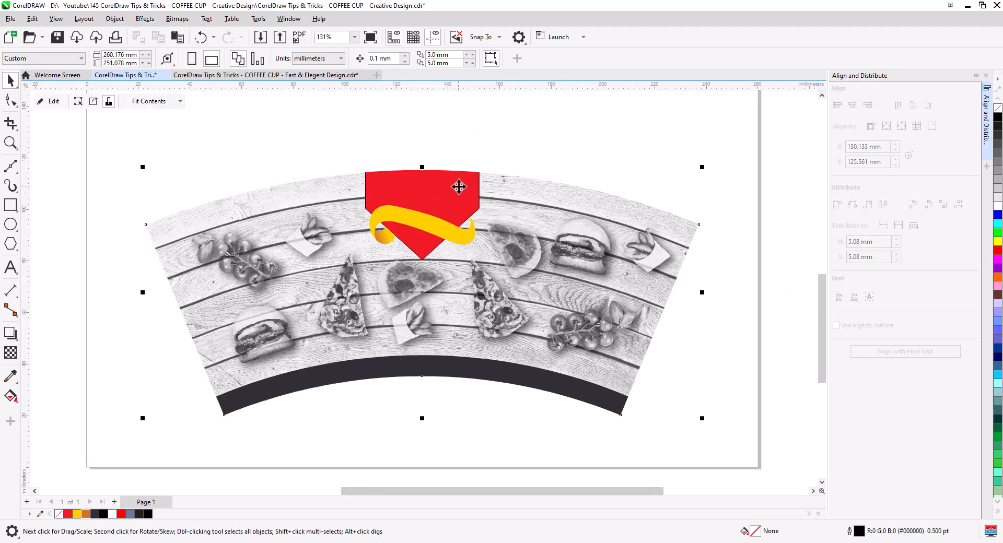
pyautogui.click(51, 101)
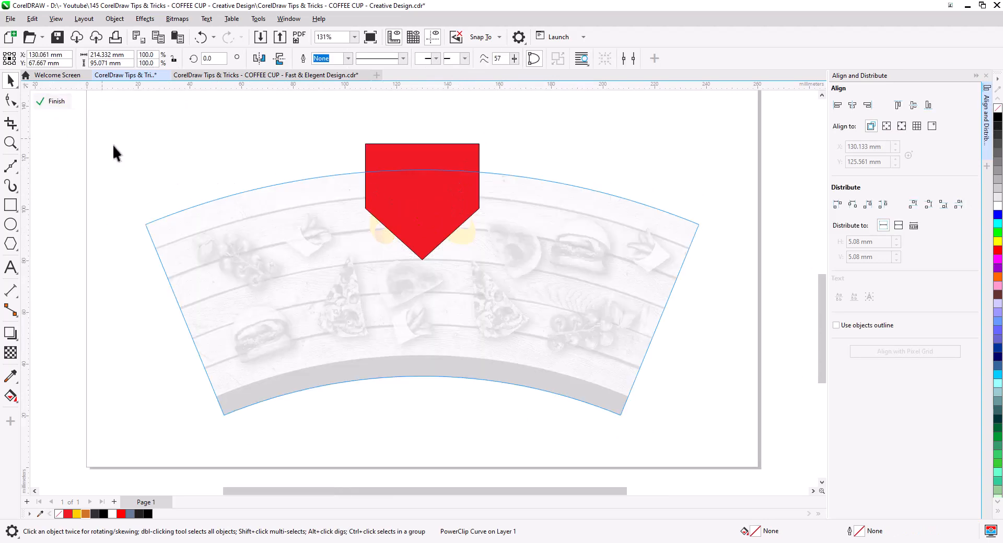
pyautogui.click(411, 149)
pyautogui.rightClick(997, 108)
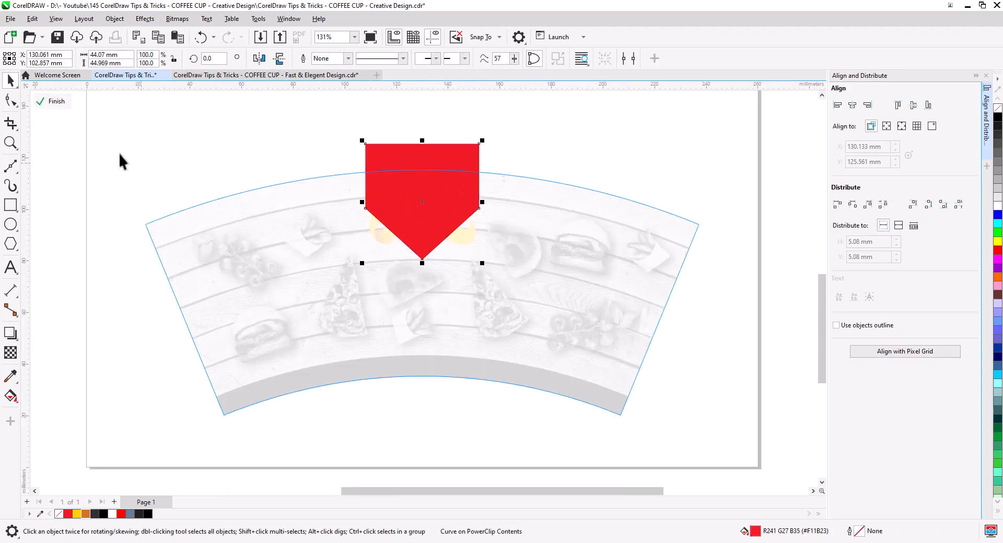
pyautogui.click(53, 101)
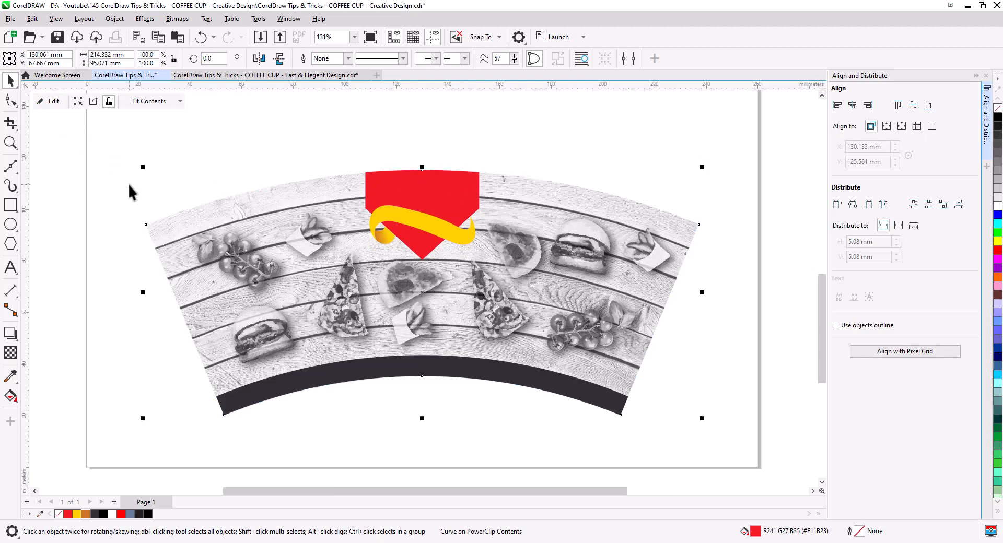
pyautogui.click(234, 142)
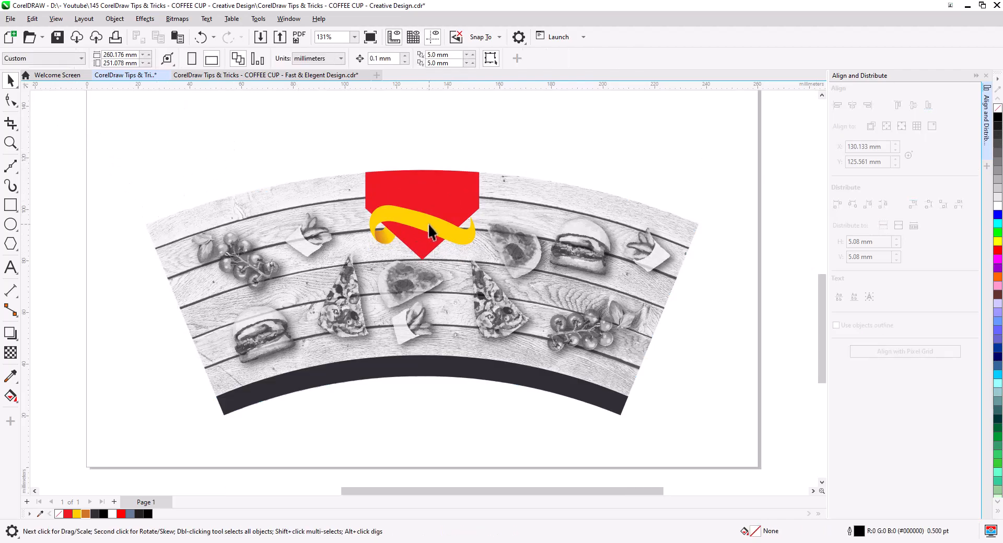
# Adjust the node and curve handles on the ribbon's upper edge before its right bend to smooth the curve
pyautogui.scroll(5, 427, 224)
pyautogui.click(453, 240)
pyautogui.click(9, 102)
pyautogui.moveTo(442, 198); pyautogui.dragTo(437, 207)
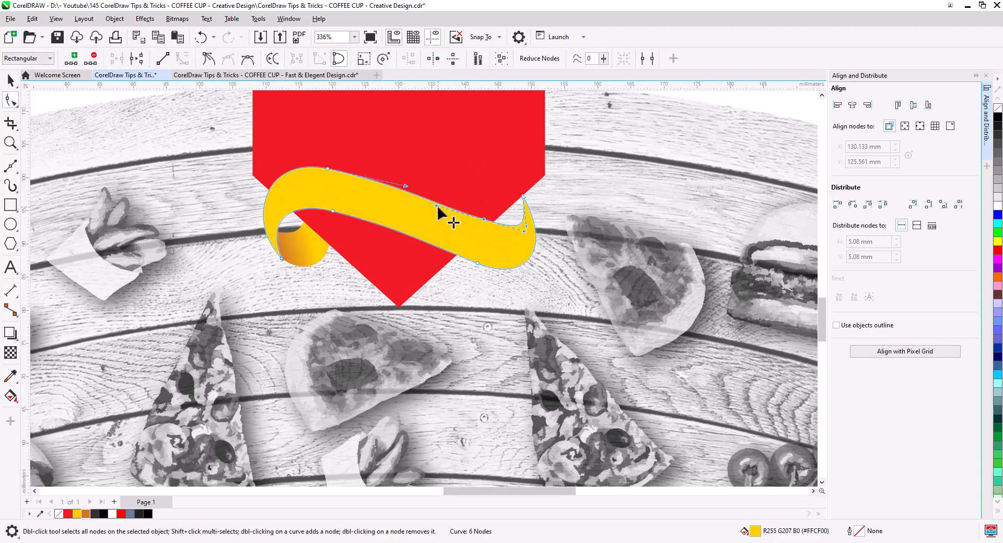
pyautogui.click(10, 80)
pyautogui.click(488, 228)
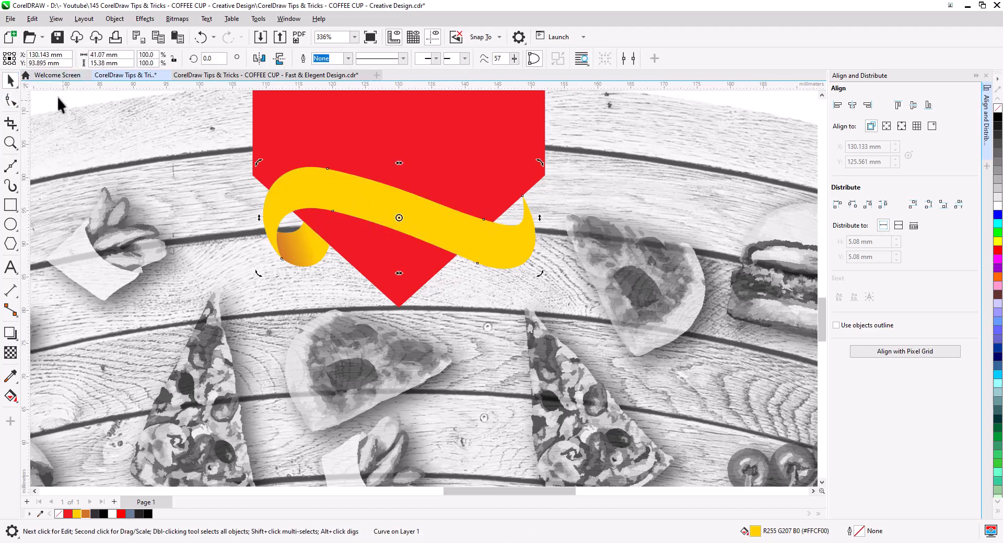
pyautogui.click(7, 103)
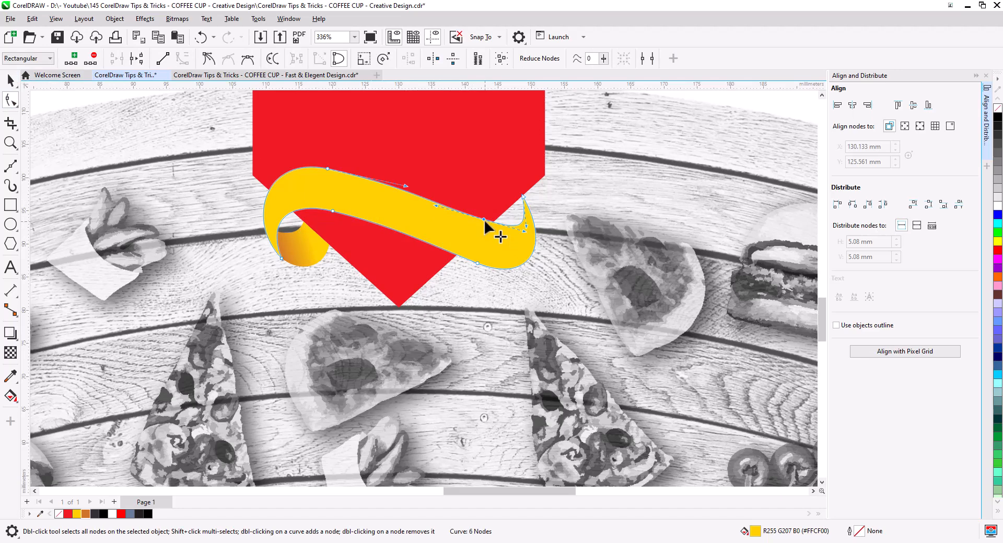
pyautogui.moveTo(485, 220); pyautogui.dragTo(514, 238)
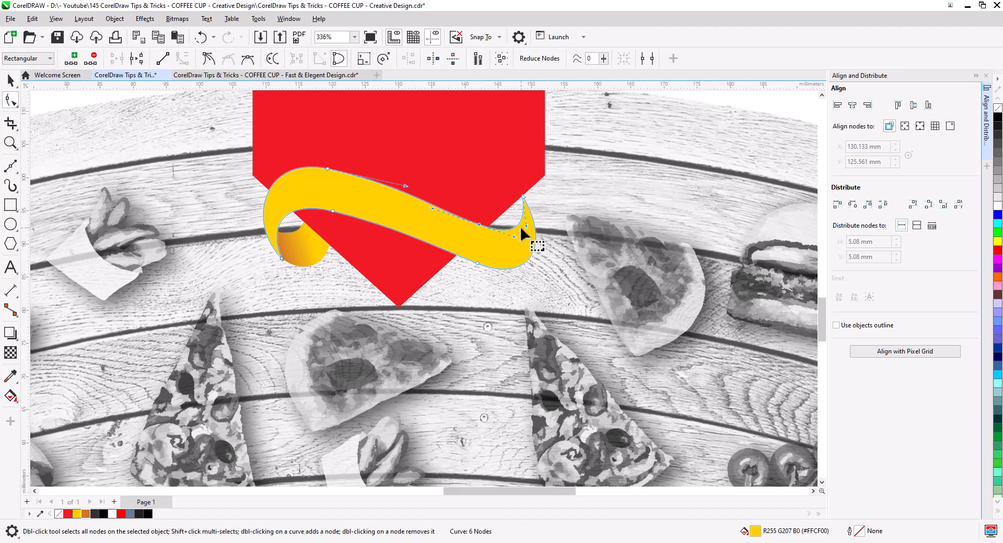
pyautogui.moveTo(478, 226); pyautogui.dragTo(483, 222)
pyautogui.click(8, 81)
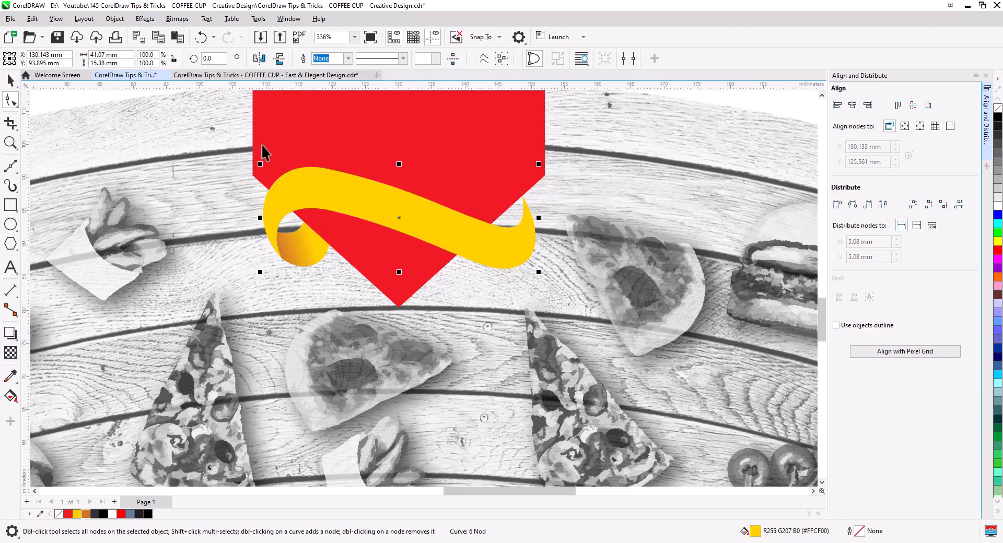
# Move the YUMMY TIMES ! text above the wrap and the SODA DRINK text onto the upper part of the red banner
pyautogui.scroll(-5, 477, 163)
pyautogui.scroll(-2, 572, 169)
pyautogui.click(640, 198)
pyautogui.moveTo(662, 163); pyautogui.dragTo(581, 297)
pyautogui.moveTo(553, 175); pyautogui.dragTo(411, 333)
pyautogui.scroll(4, 411, 333)
pyautogui.moveTo(435, 298); pyautogui.dragTo(459, 164)
pyautogui.scroll(2, 434, 131)
pyautogui.moveTo(433, 128); pyautogui.dragTo(490, 266)
# Split SODA DRINK into two separate texts, move DRINK toward the banner's lower right and colour it white
pyautogui.doubleClick(423, 256)
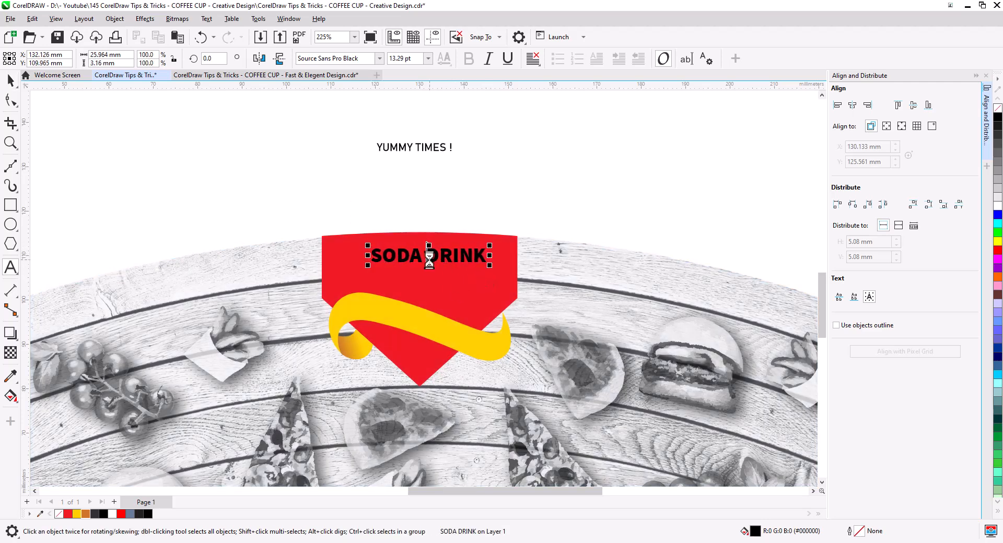
pyautogui.press('Return')
pyautogui.click(8, 82)
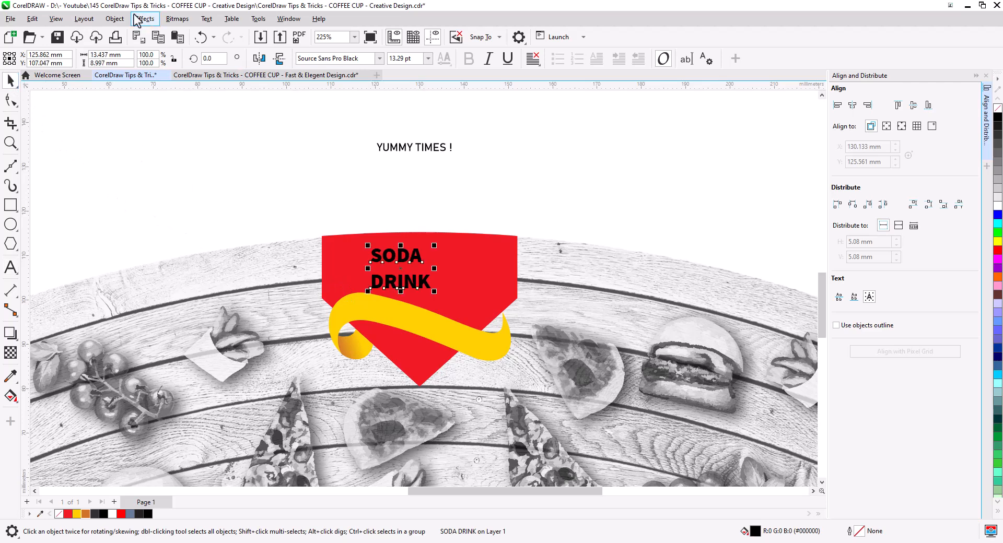
pyautogui.click(115, 18)
pyautogui.click(190, 335)
pyautogui.moveTo(410, 285); pyautogui.dragTo(491, 302)
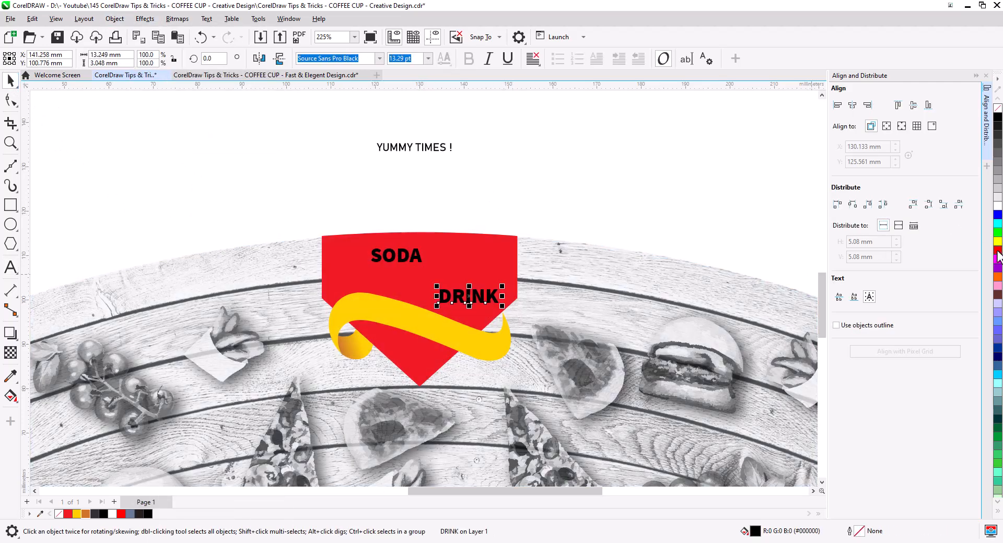
pyautogui.click(997, 206)
# Enlarge SODA to span most of the banner's width above DRINK and colour it white
pyautogui.click(399, 259)
pyautogui.moveTo(424, 266)
pyautogui.mouseDown()
pyautogui.moveTo(500, 298)
pyautogui.moveTo(428, 277)
pyautogui.mouseUp()
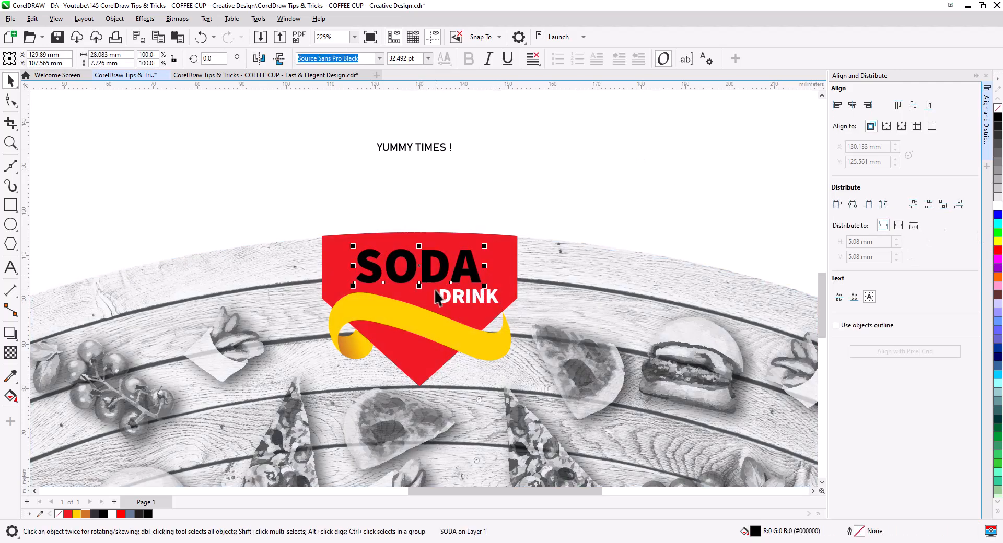
pyautogui.moveTo(353, 245); pyautogui.dragTo(334, 241)
pyautogui.moveTo(476, 275); pyautogui.dragTo(459, 301)
pyautogui.click(998, 208)
pyautogui.click(494, 207)
pyautogui.keyDown('shift'); pyautogui.click(449, 276); pyautogui.keyUp('shift')
# Move the YUMMY TIMES ! text onto the yellow ribbon and enlarge it to about 12.1 pt
pyautogui.moveTo(431, 148); pyautogui.dragTo(427, 316)
pyautogui.scroll(2, 375, 347)
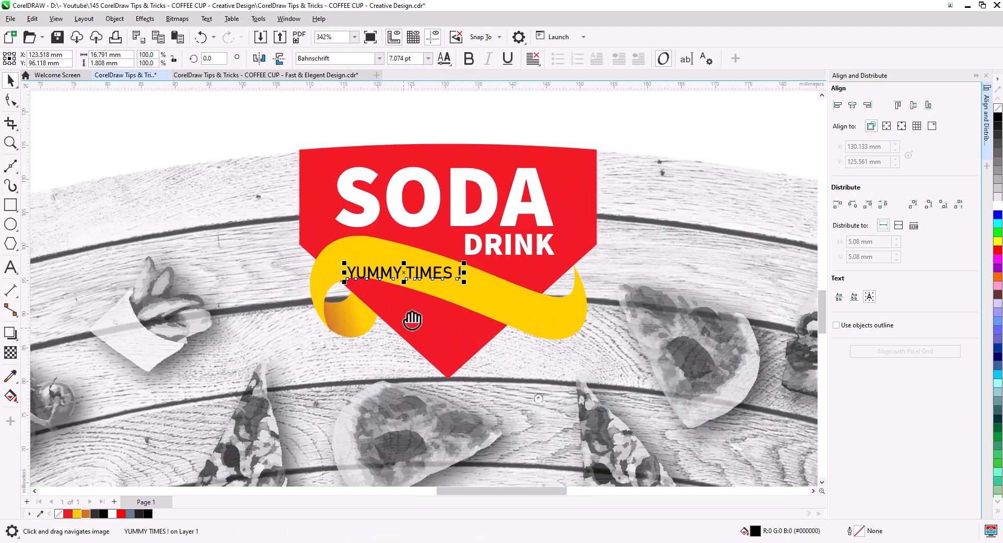
pyautogui.moveTo(478, 224); pyautogui.dragTo(560, 258)
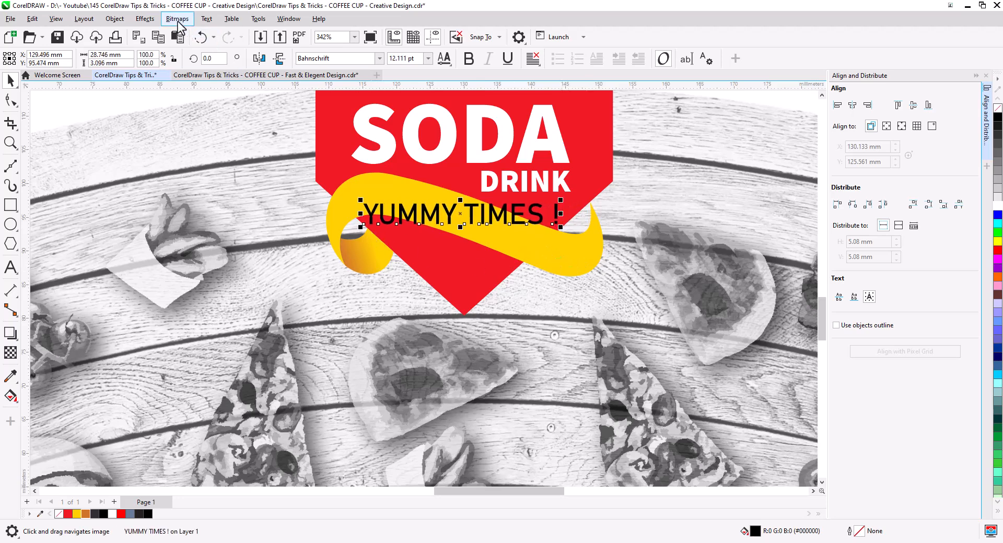
# Fit the YUMMY TIMES ! text to the ribbon's path and mirror it vertically and horizontally so it reads correctly along the upper edge
pyautogui.click(481, 251)
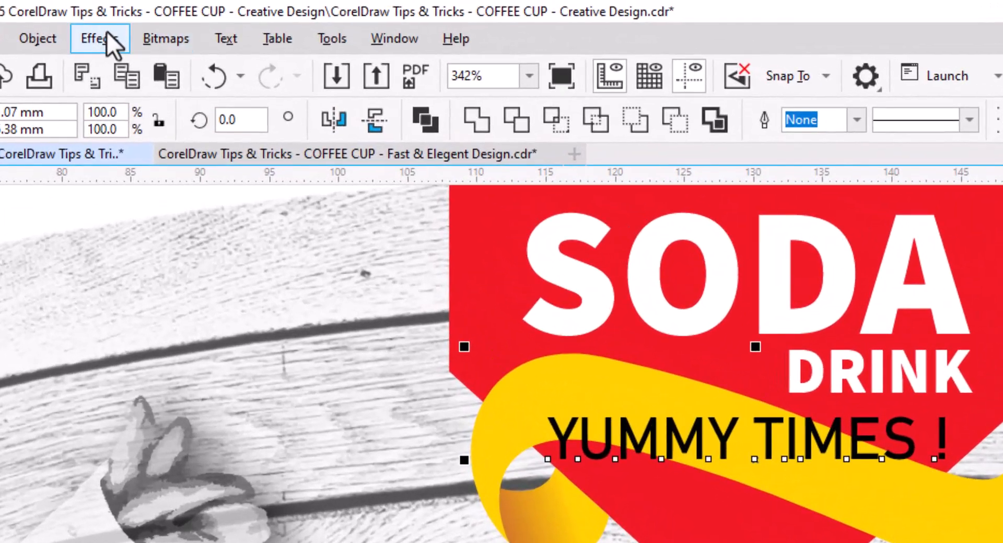
pyautogui.click(228, 41)
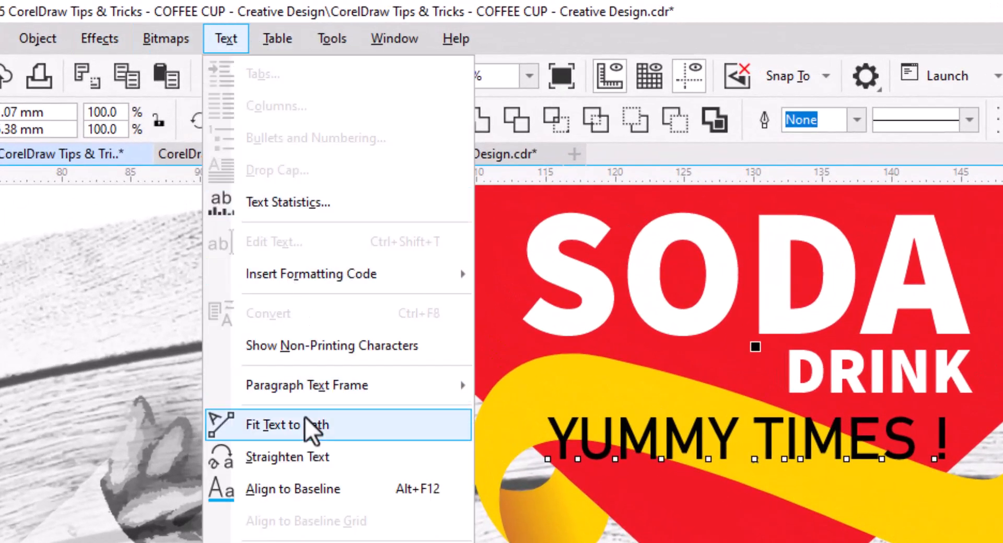
pyautogui.click(292, 424)
pyautogui.click(653, 508)
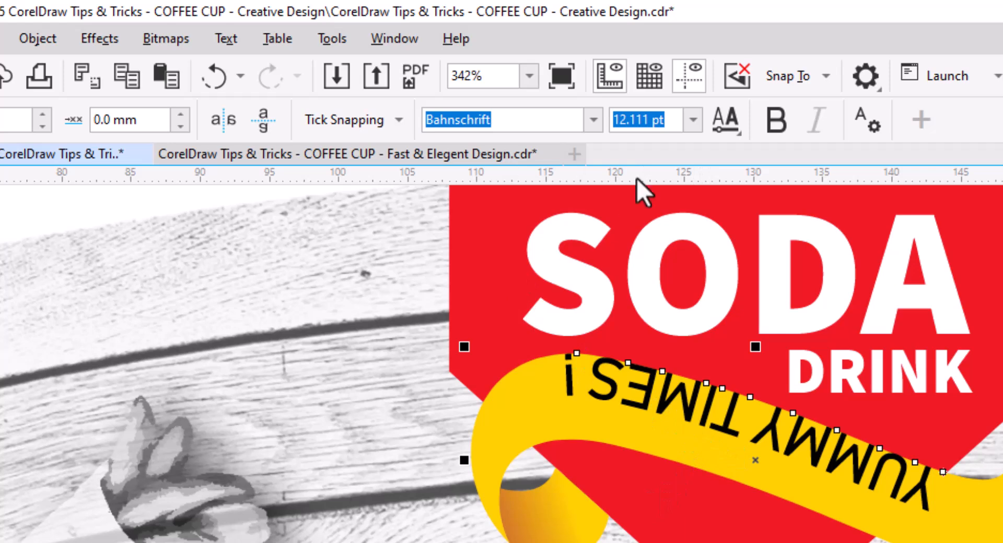
pyautogui.click(264, 126)
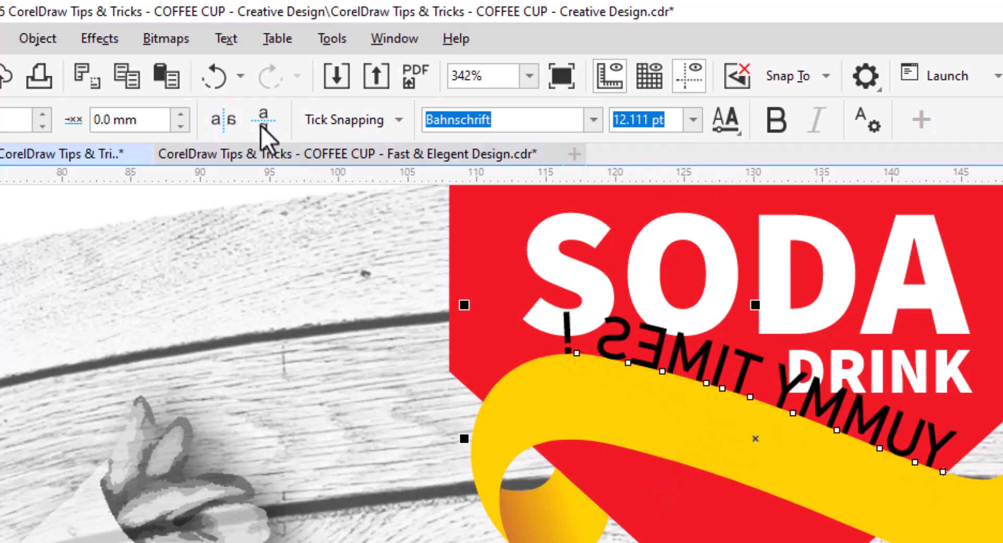
pyautogui.click(223, 120)
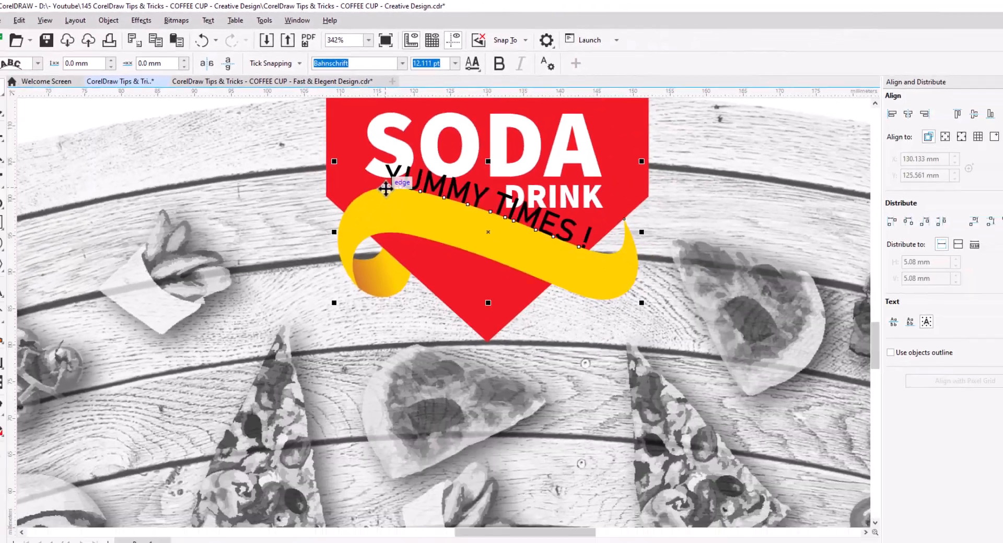
# Shift the YUMMY TIMES ! text to about 1.93 mm from the path with a 0.82 mm offset and break it apart from the ribbon
pyautogui.moveTo(386, 188); pyautogui.dragTo(365, 187)
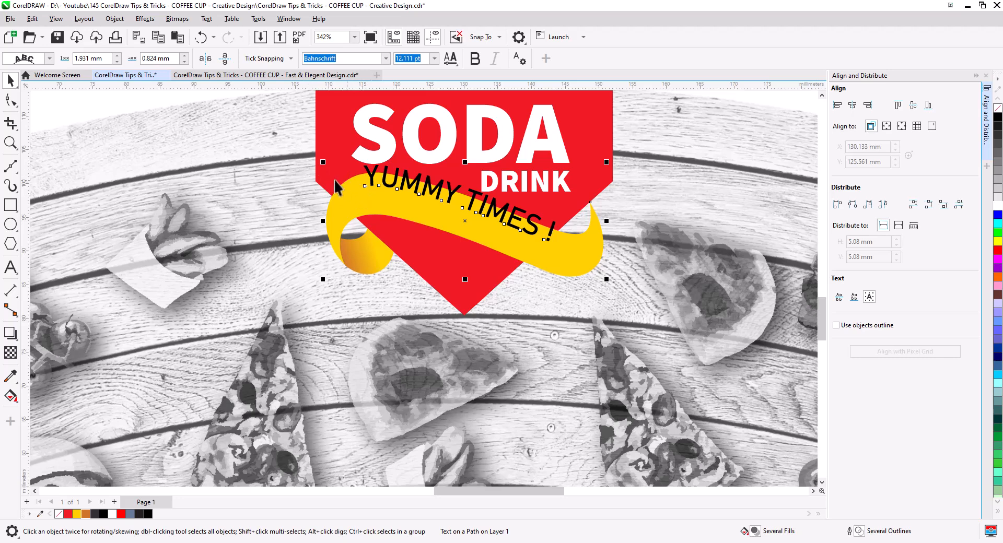
pyautogui.click(114, 18)
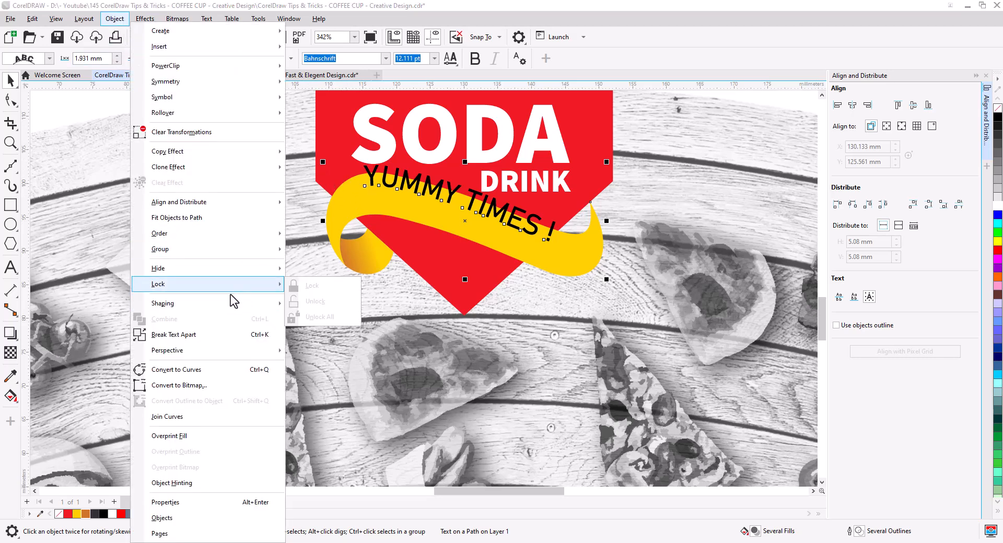
pyautogui.click(205, 335)
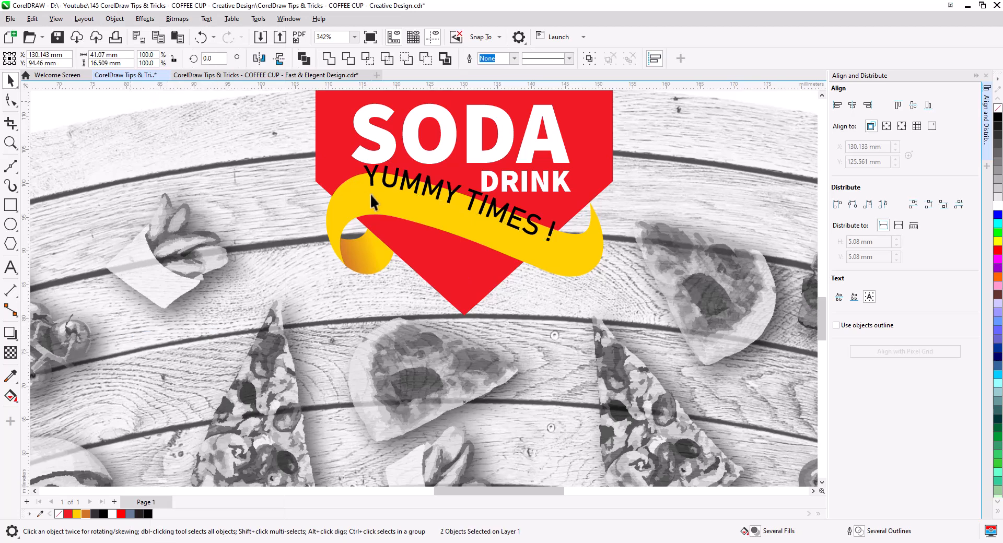
# Position the YUMMY TIMES ! text inside the yellow ribbon and reduce it to about 11.9 pt
pyautogui.click(404, 192)
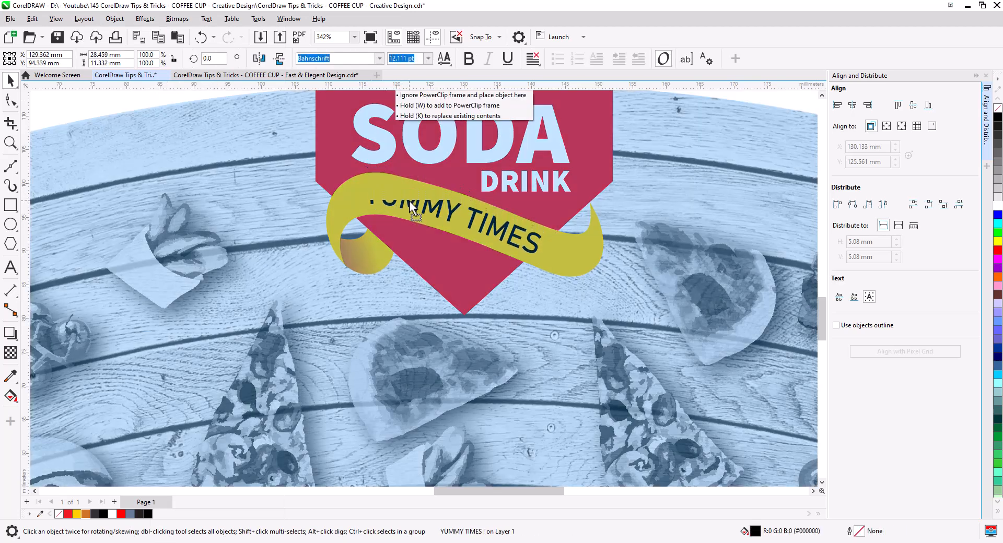
pyautogui.click(411, 202)
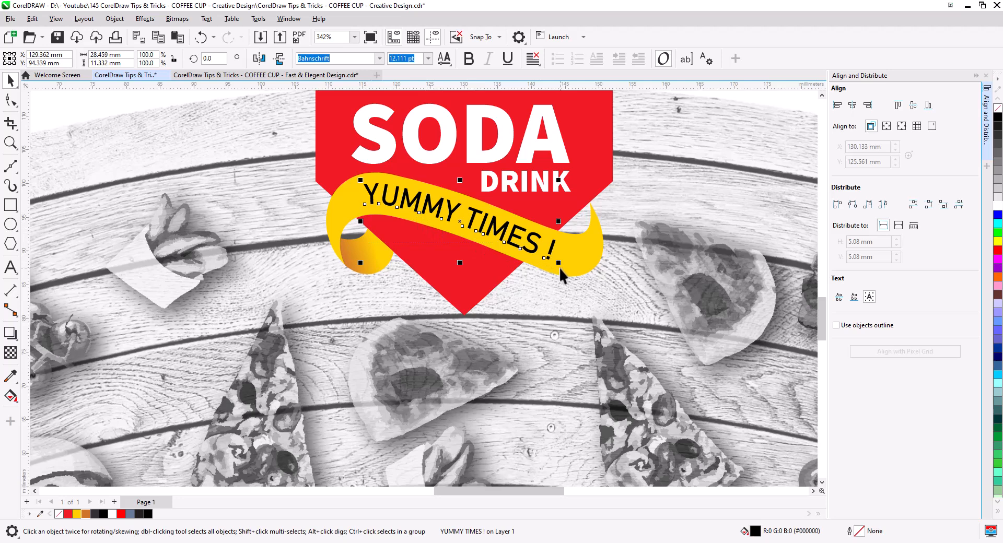
pyautogui.moveTo(560, 267); pyautogui.dragTo(558, 266)
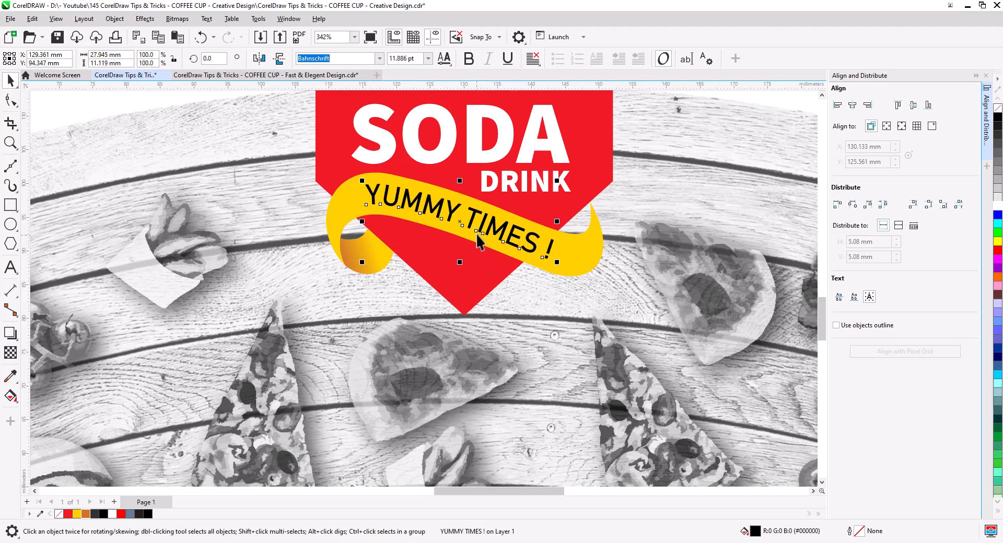
pyautogui.moveTo(490, 229); pyautogui.dragTo(493, 231)
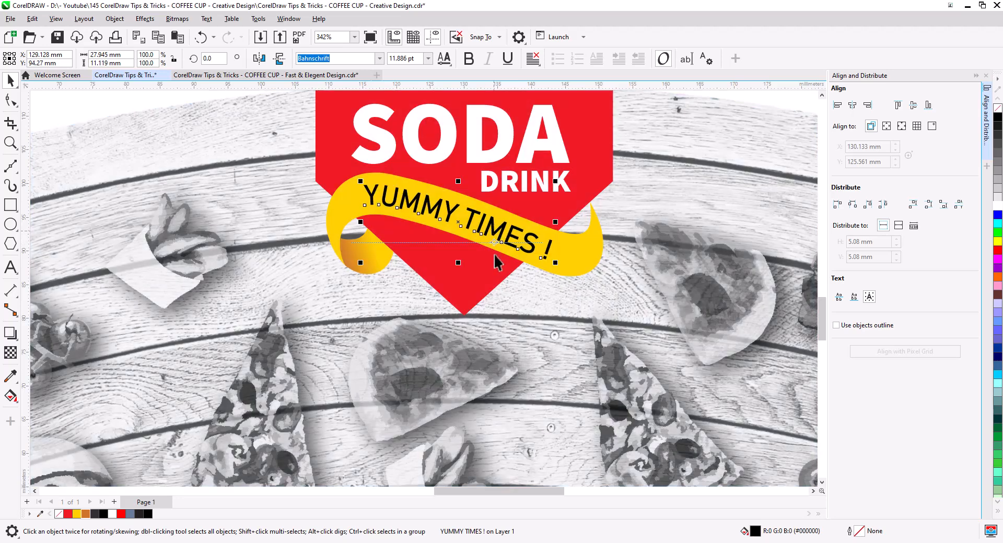
pyautogui.press('Left')
pyautogui.press('Up')
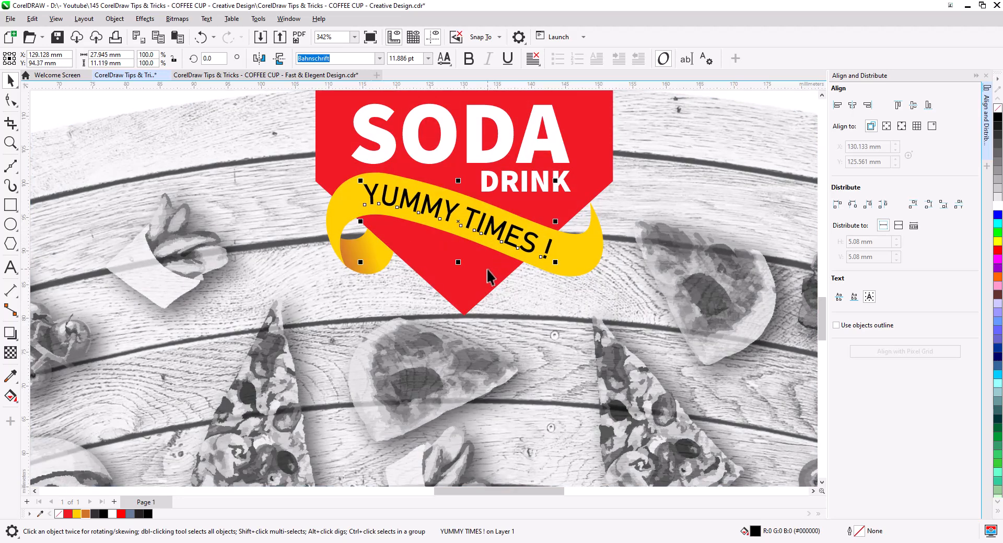
# Erase the pizza slice and the fries cone below the banner's tip from the food bitmap with the Eraser tool
pyautogui.scroll(-5, 413, 199)
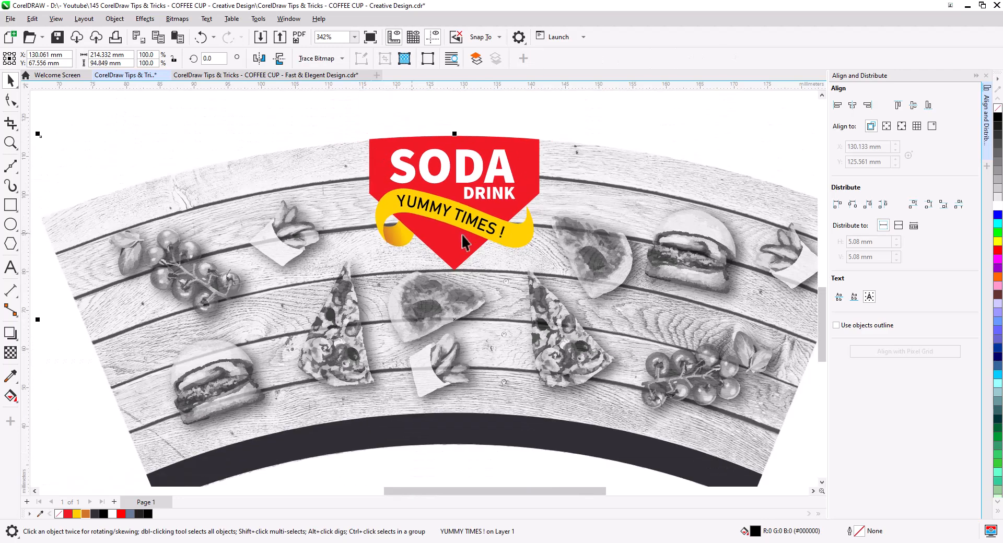
pyautogui.click(481, 279)
pyautogui.moveTo(496, 280); pyautogui.dragTo(477, 258)
pyautogui.click(439, 339)
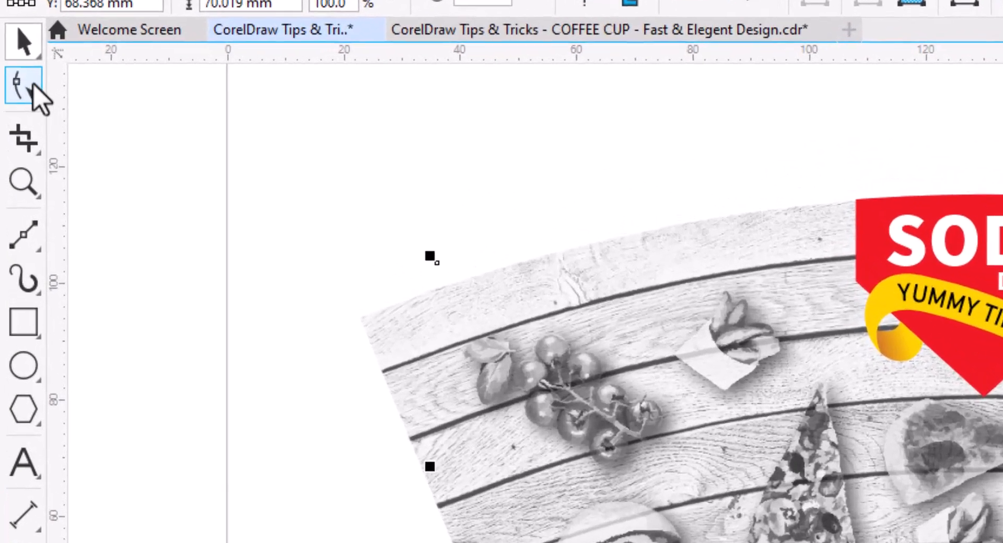
pyautogui.click(12, 103)
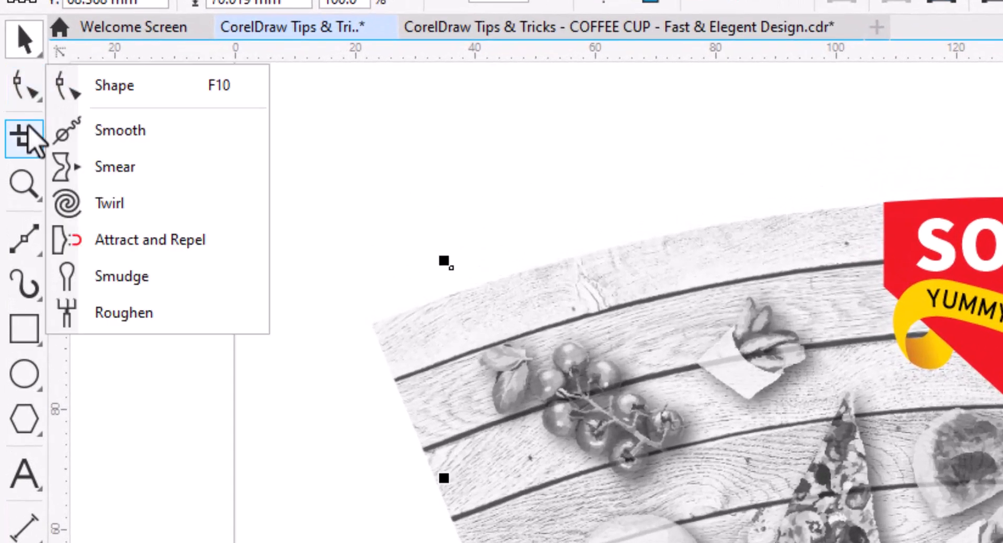
pyautogui.click(12, 129)
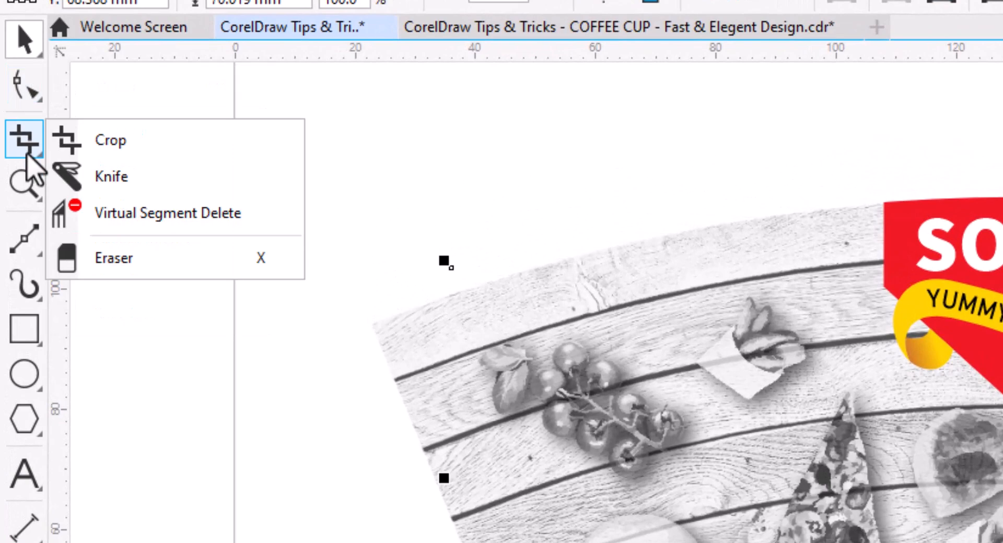
pyautogui.click(156, 264)
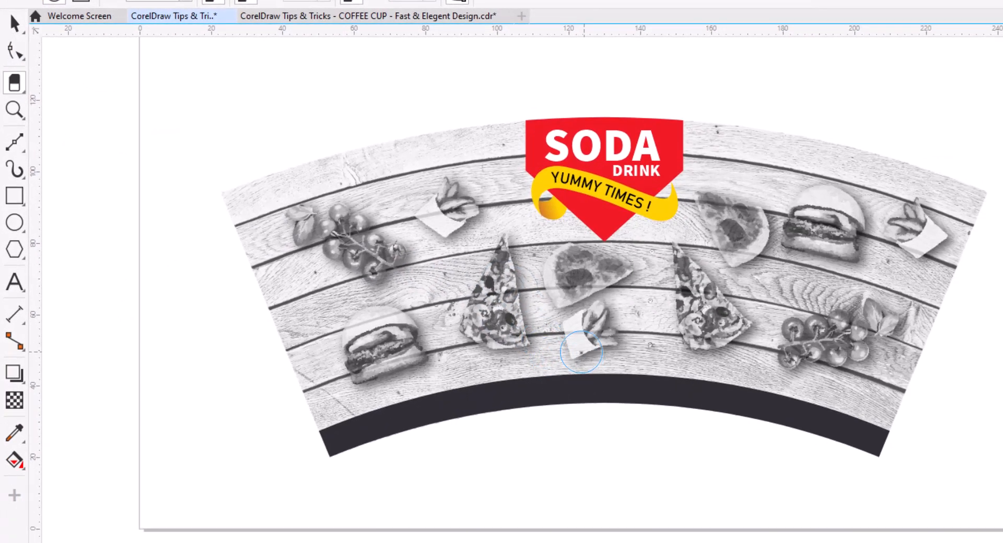
pyautogui.moveTo(577, 352)
pyautogui.mouseDown()
pyautogui.moveTo(573, 331)
pyautogui.moveTo(604, 317)
pyautogui.moveTo(631, 327)
pyautogui.moveTo(627, 108)
pyautogui.moveTo(503, 66)
pyautogui.moveTo(454, 154)
pyautogui.moveTo(545, 159)
pyautogui.mouseUp()
pyautogui.scroll(4, 602, 405)
pyautogui.moveTo(661, 348)
pyautogui.mouseDown()
pyautogui.moveTo(636, 301)
pyautogui.moveTo(632, 258)
pyautogui.mouseUp()
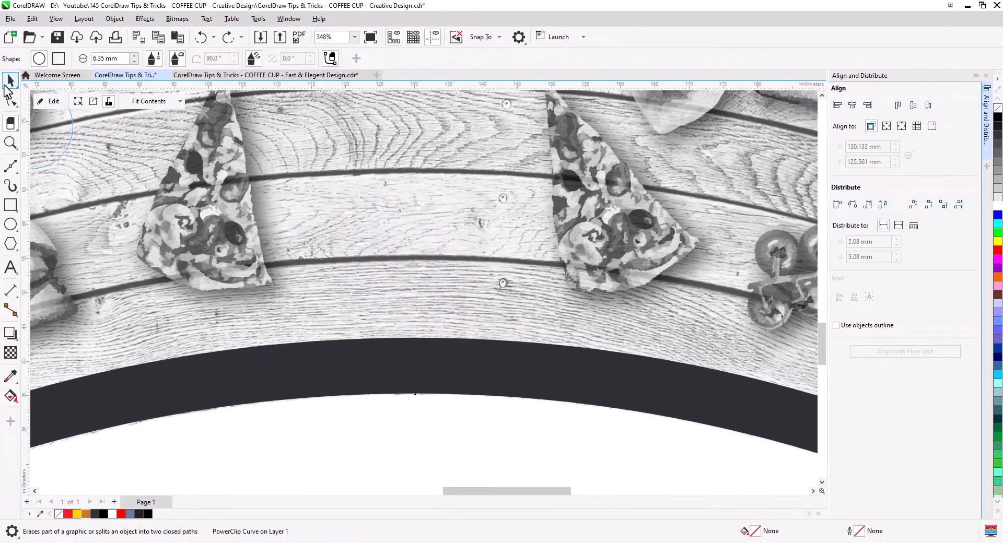
pyautogui.press('space')
# Scale SODA and DRINK down slightly on the banner and place a copy of DRINK in the cleared area below
pyautogui.scroll(-4, 437, 280)
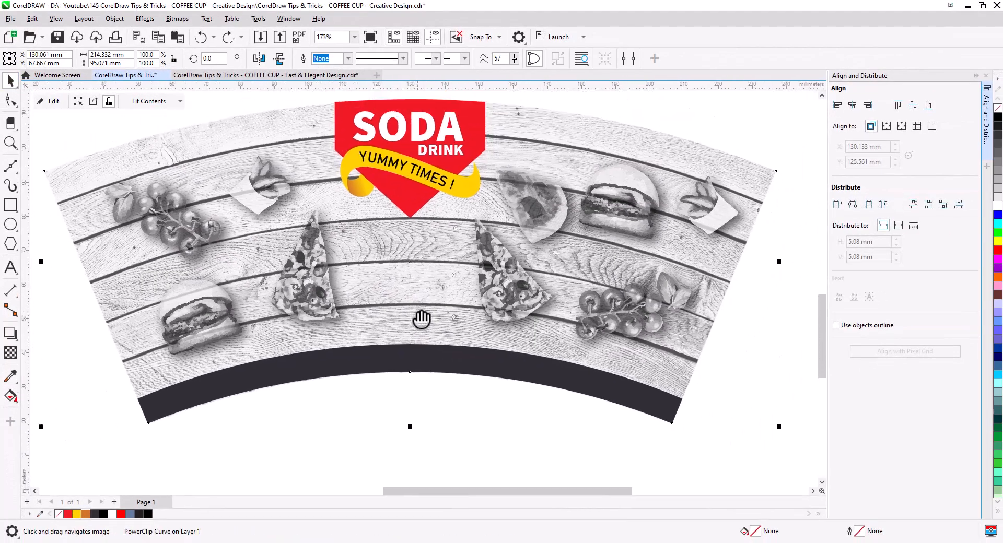
pyautogui.click(613, 119)
pyautogui.click(447, 149)
pyautogui.keyDown('shift'); pyautogui.click(454, 167); pyautogui.keyUp('shift')
pyautogui.moveTo(463, 174); pyautogui.dragTo(403, 297)
pyautogui.press('Escape')
# Change the text below the banner to Brand Name and enlarge it to about 18.5 pt
pyautogui.click(437, 324)
pyautogui.doubleClick(393, 297)
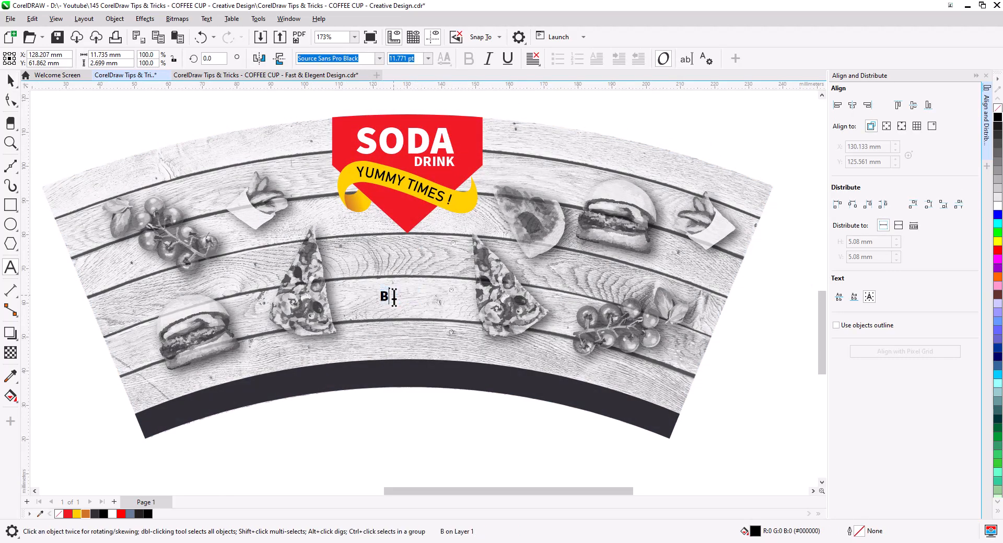
pyautogui.write('Brand Name')
pyautogui.click(11, 81)
pyautogui.moveTo(421, 297); pyautogui.dragTo(462, 323)
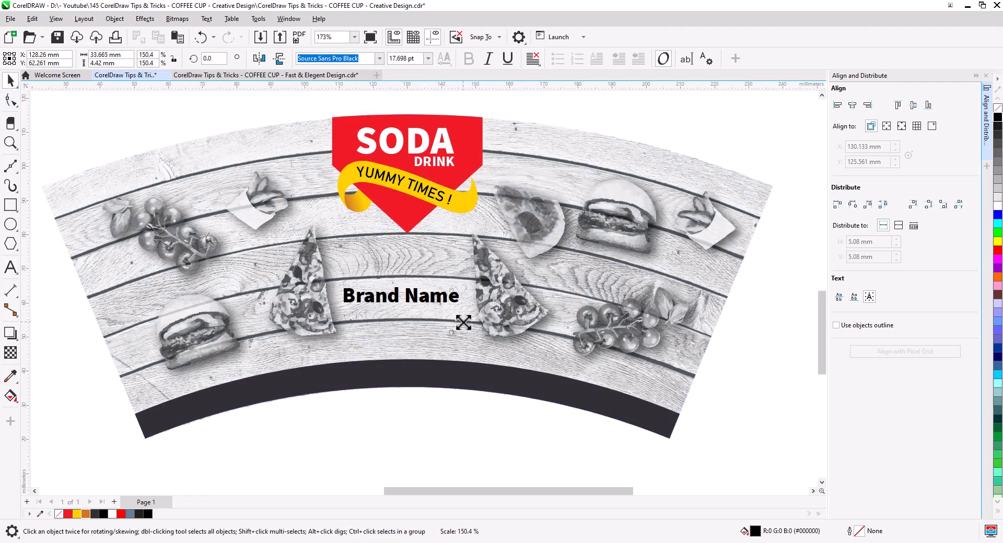
# Set the Brand Name text in the Sloop ScriptThree font and enlarge it to about 24.5 pt
pyautogui.click(379, 58)
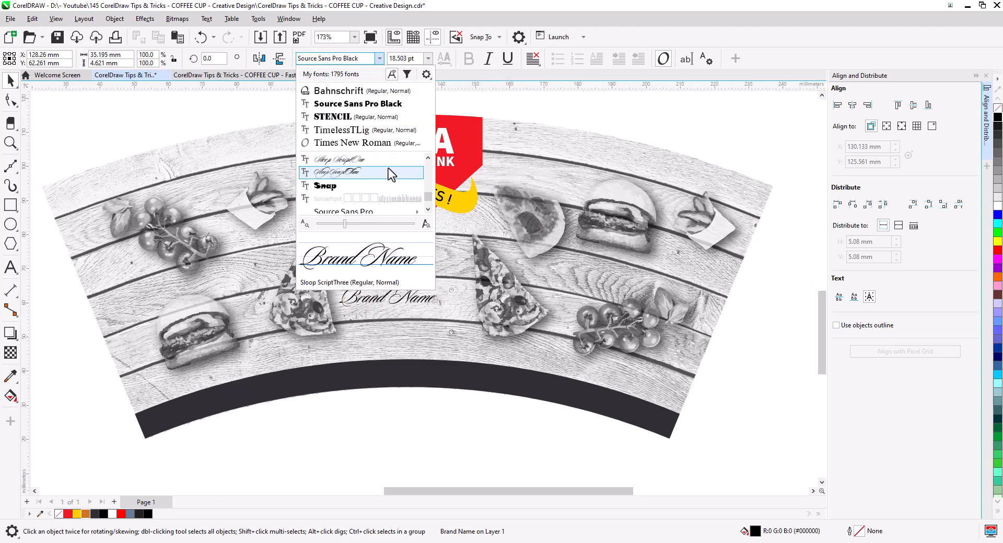
pyautogui.click(388, 168)
pyautogui.moveTo(438, 310); pyautogui.dragTo(470, 334)
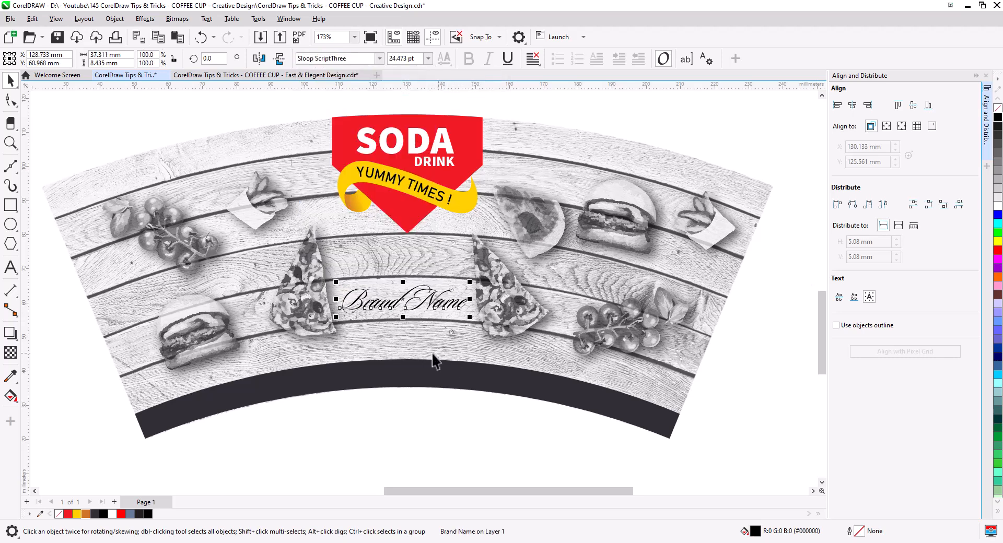
# Split Brand Name into two lines and centre-align the text
pyautogui.doubleClick(401, 303)
pyautogui.press('Return')
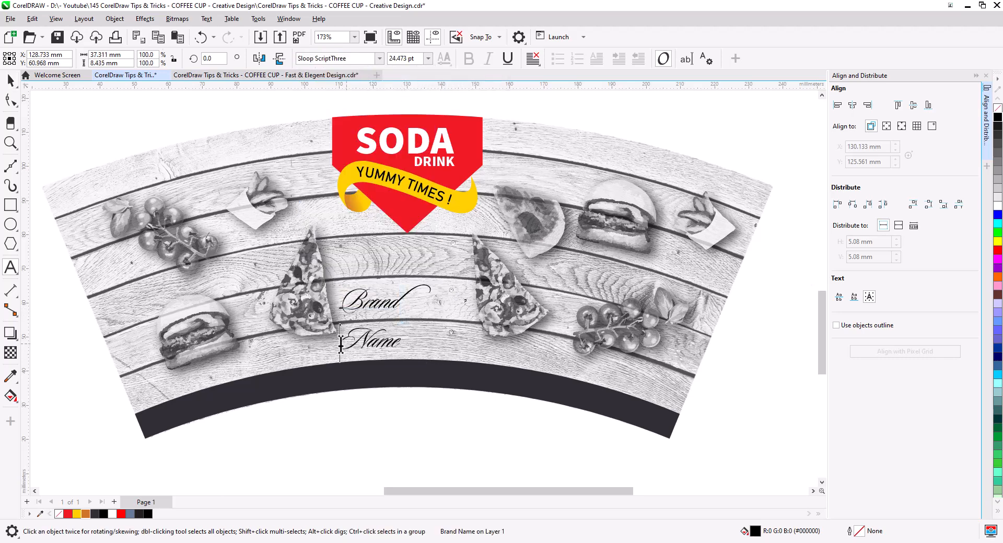
pyautogui.click(533, 58)
pyautogui.click(551, 109)
# Move Brand Name up beneath the banner, centre it horizontally on the wrap and enlarge it to about 35.4 pt
pyautogui.moveTo(395, 302); pyautogui.dragTo(415, 264)
pyautogui.keyDown('shift'); pyautogui.click(485, 381); pyautogui.keyUp('shift')
pyautogui.click(852, 106)
pyautogui.click(170, 197)
pyautogui.click(406, 299)
pyautogui.moveTo(458, 316); pyautogui.dragTo(477, 335)
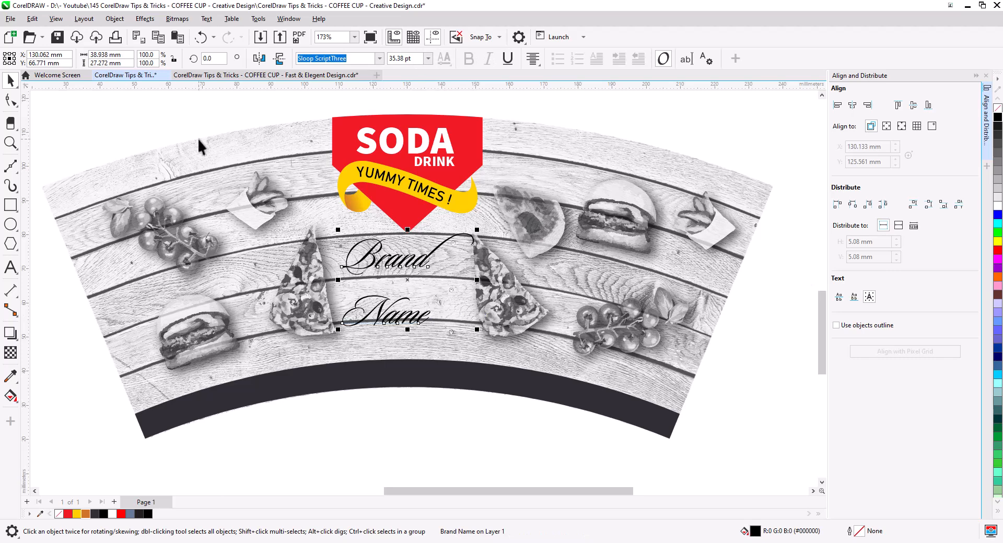
# Break the Brand Name text apart into separate lines and weld Brand and Name each into a single shape
pyautogui.click(114, 19)
pyautogui.click(167, 332)
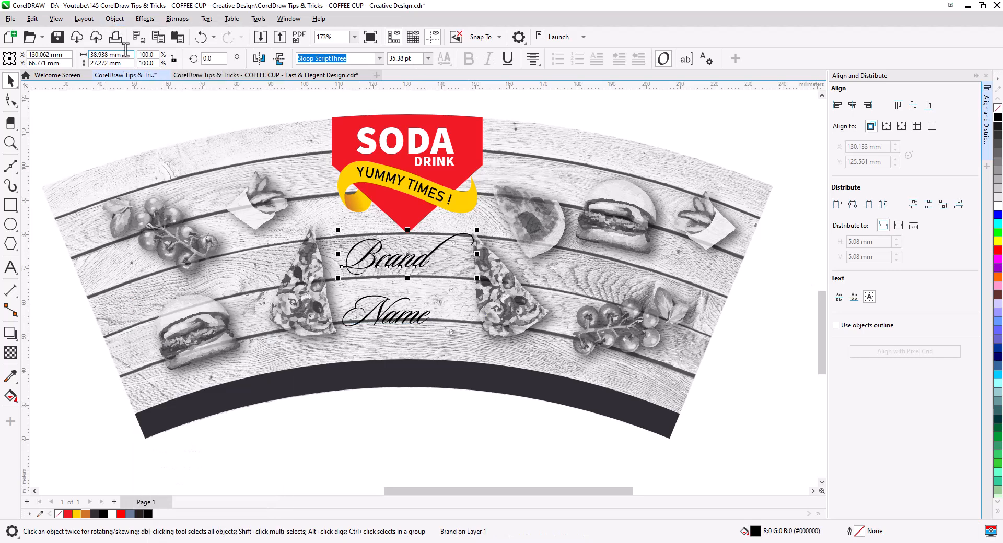
pyautogui.click(114, 19)
pyautogui.moveTo(184, 307)
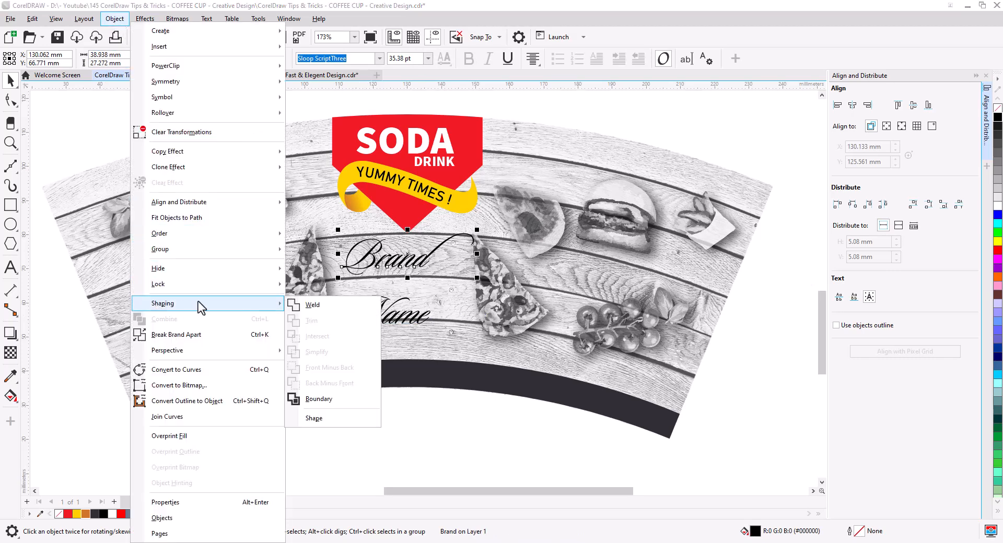
pyautogui.click(312, 305)
pyautogui.click(389, 317)
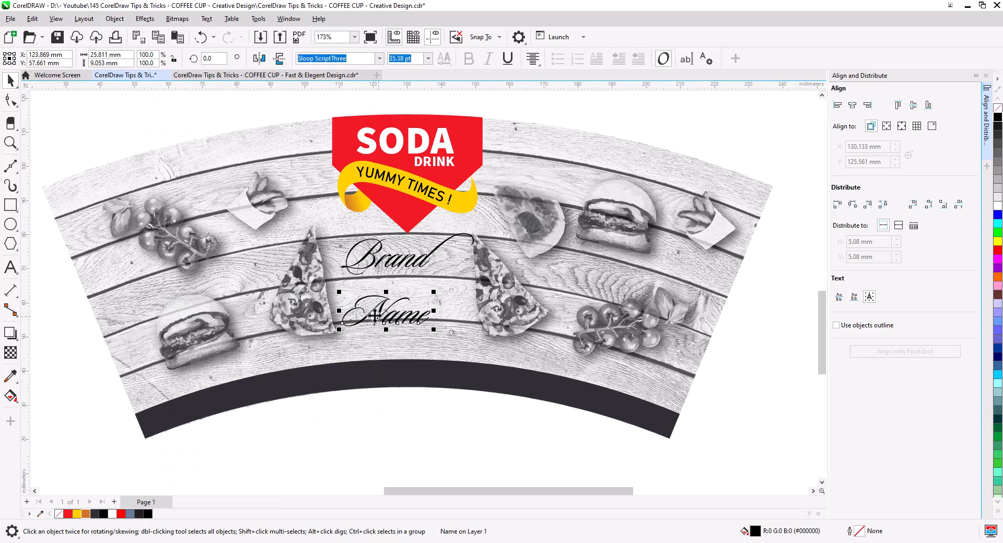
pyautogui.click(114, 19)
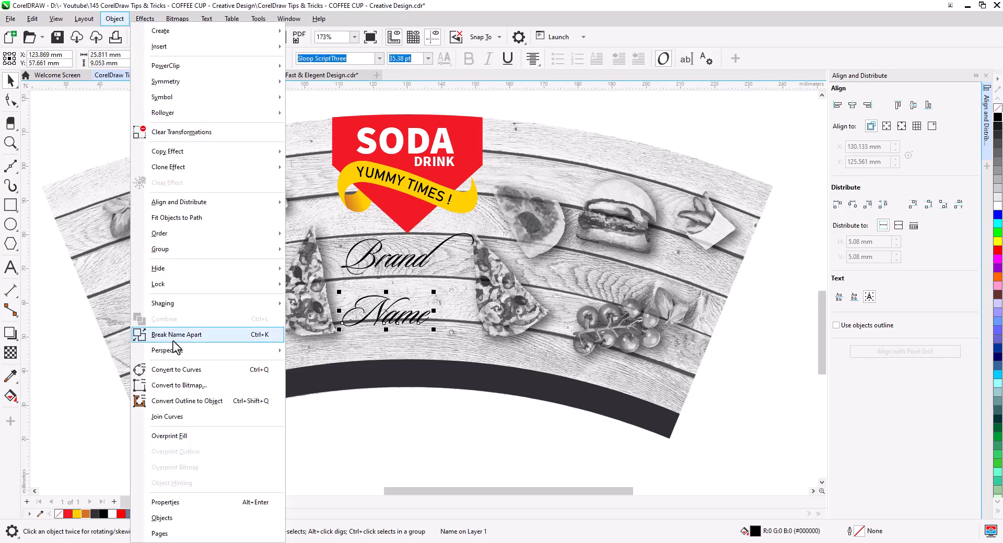
pyautogui.moveTo(187, 307)
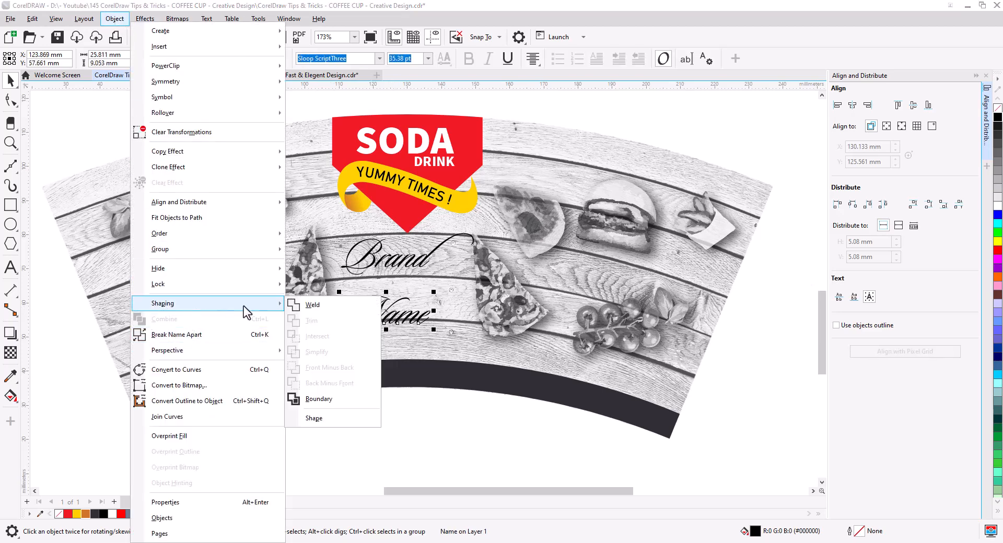
pyautogui.click(313, 305)
# Move Name up closer beneath Brand and centre both words horizontally on the wrap
pyautogui.moveTo(400, 317); pyautogui.dragTo(410, 306)
pyautogui.keyDown('shift'); pyautogui.click(410, 272); pyautogui.keyUp('shift')
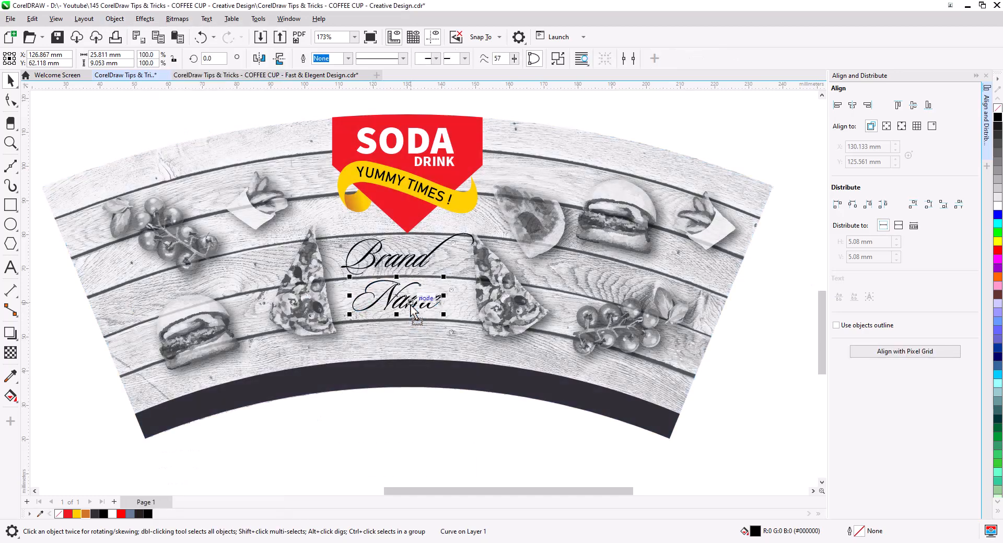
pyautogui.keyDown('shift'); pyautogui.click(423, 354); pyautogui.keyUp('shift')
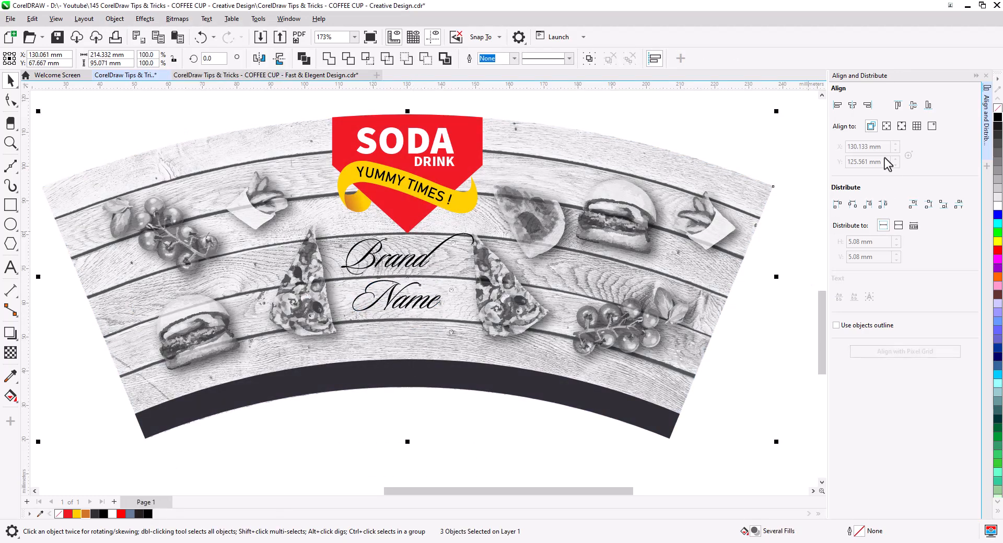
pyautogui.click(852, 107)
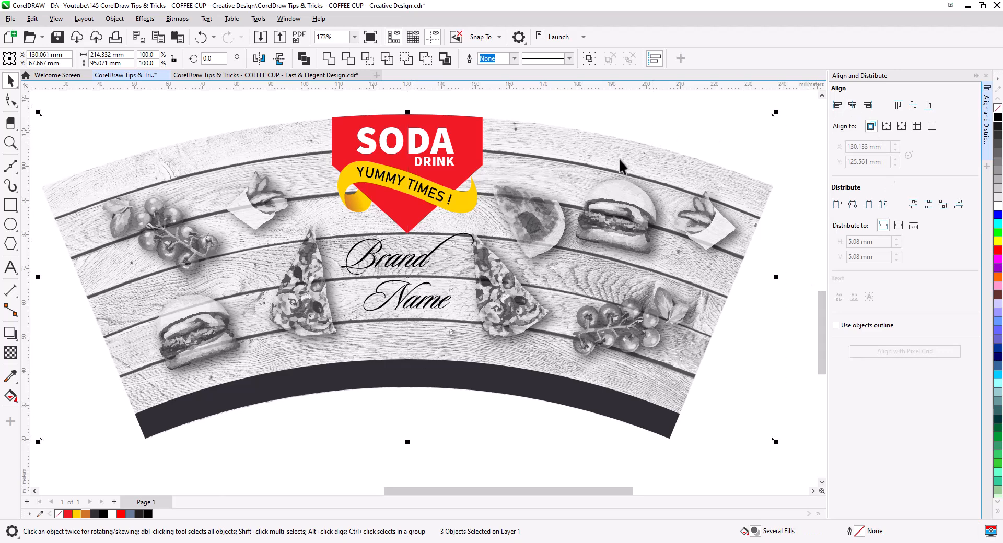
# Scale Brand and Name together down to about 35.3 × 20.7 mm and fill them with dark grey (#333333)
pyautogui.click(478, 263)
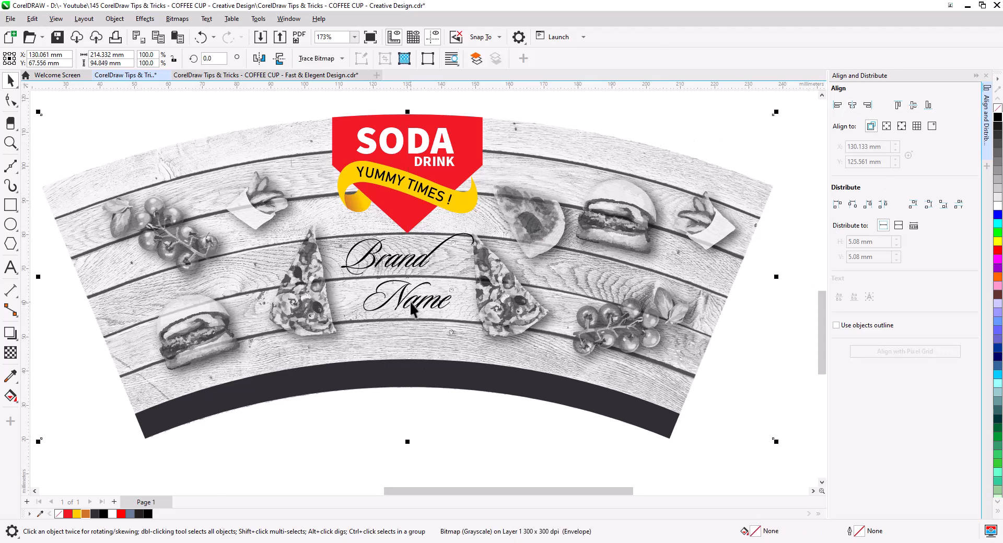
pyautogui.click(422, 261)
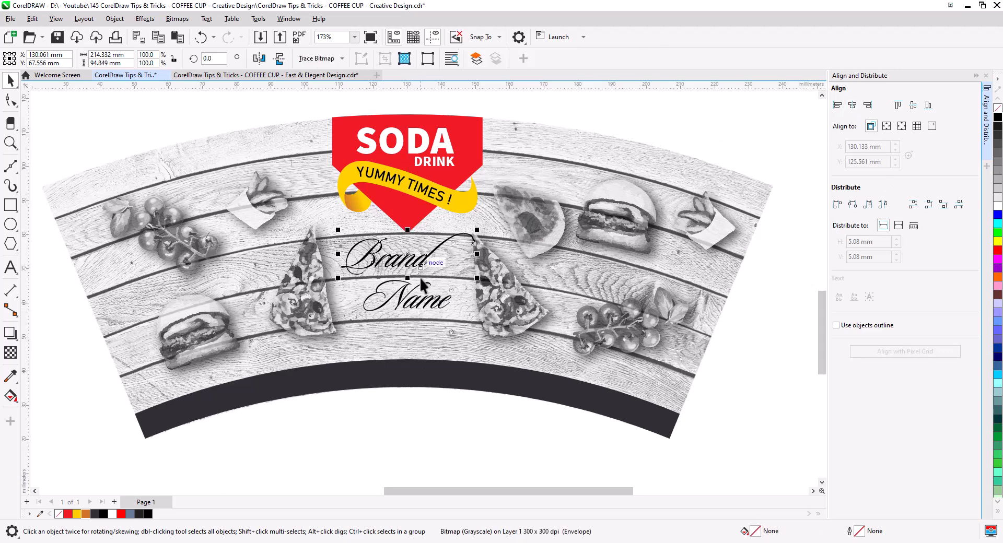
pyautogui.keyDown('shift'); pyautogui.click(429, 307); pyautogui.keyUp('shift')
pyautogui.moveTo(480, 316); pyautogui.dragTo(474, 315)
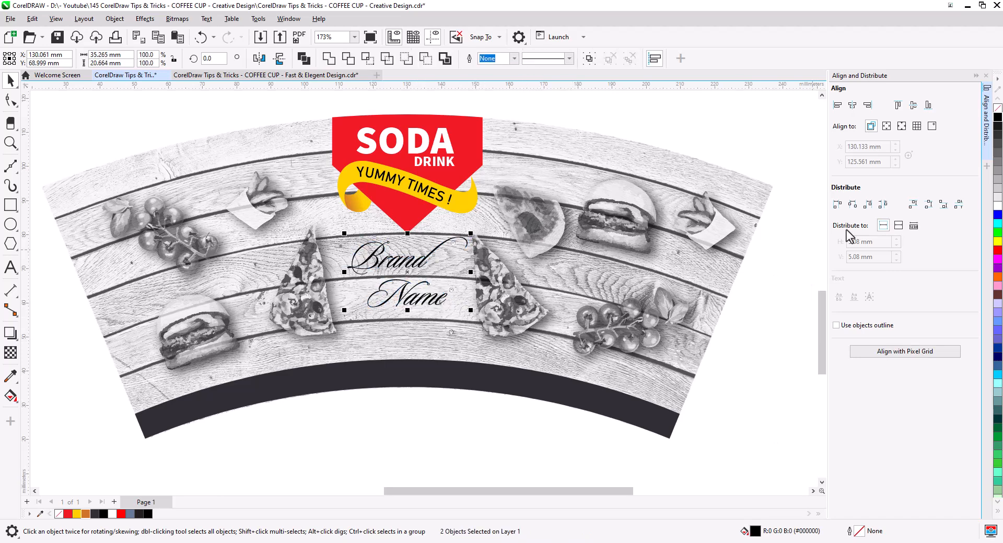
pyautogui.press('Escape')
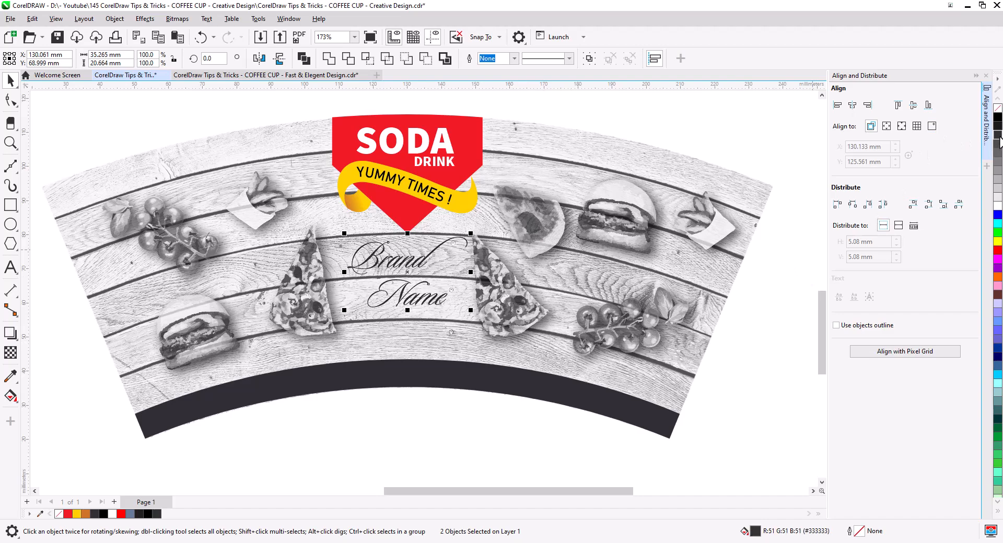